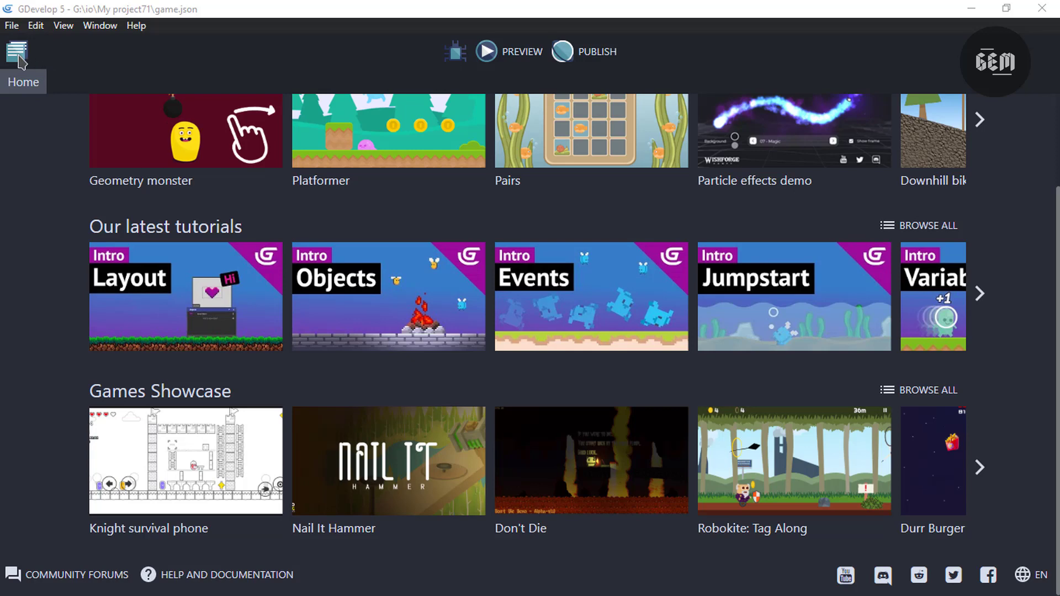
Open the sample scene from the project's scene list
left_click(16, 51)
left_click(64, 99)
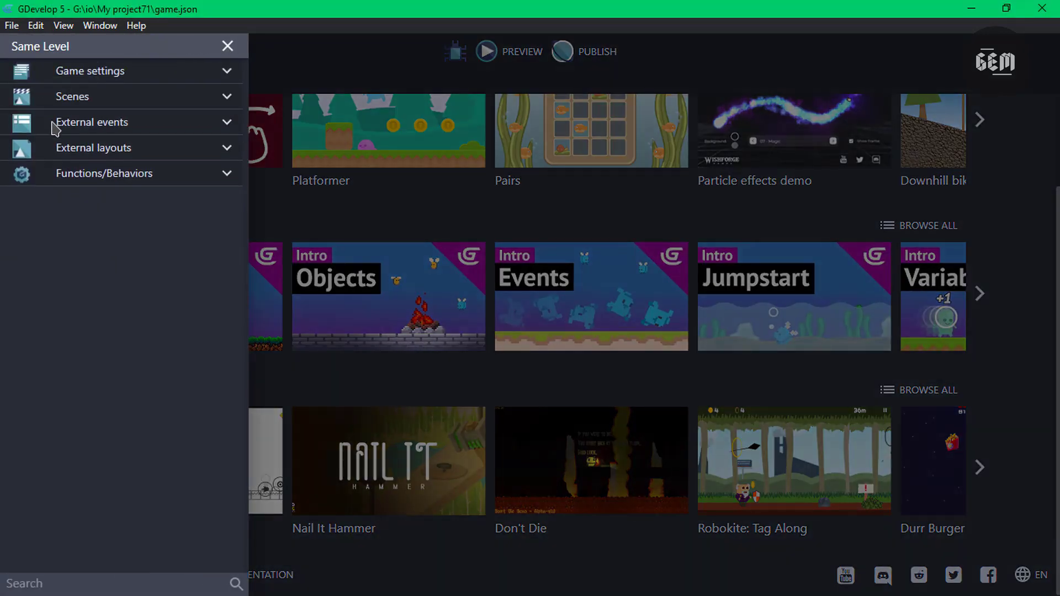
left_click(66, 100)
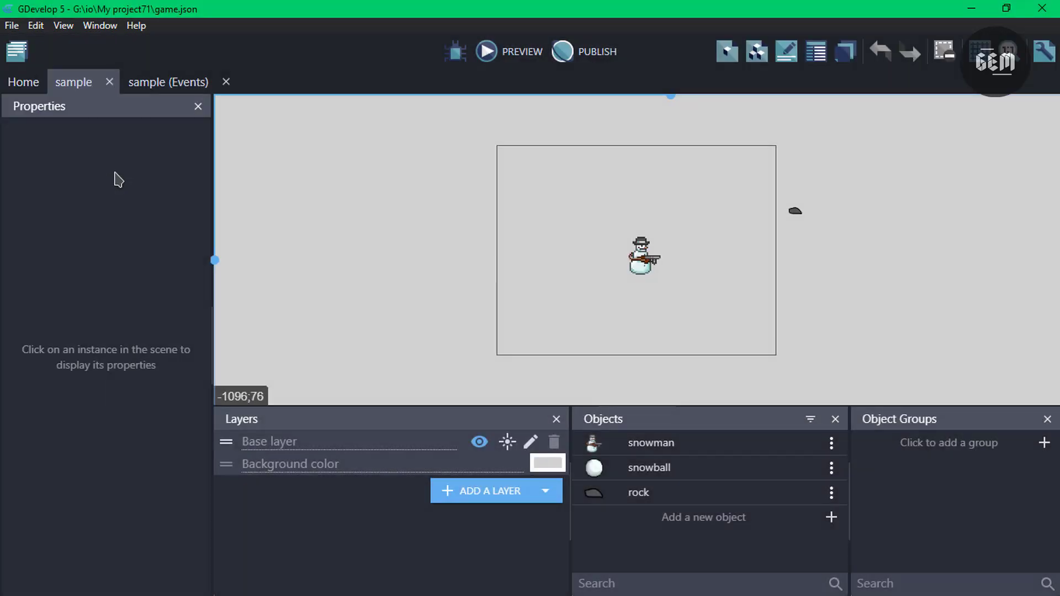
Preview the sample scene, shoot snowballs at the approaching rocks in all directions, and close the preview
left_click(500, 52)
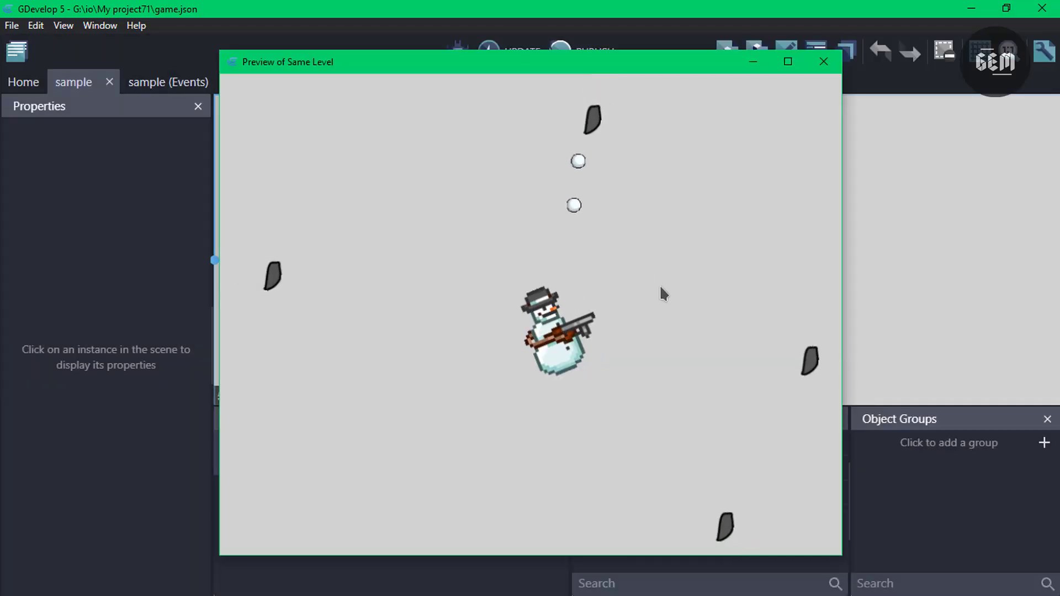
left_click(767, 351)
left_click(677, 483)
left_click(667, 489)
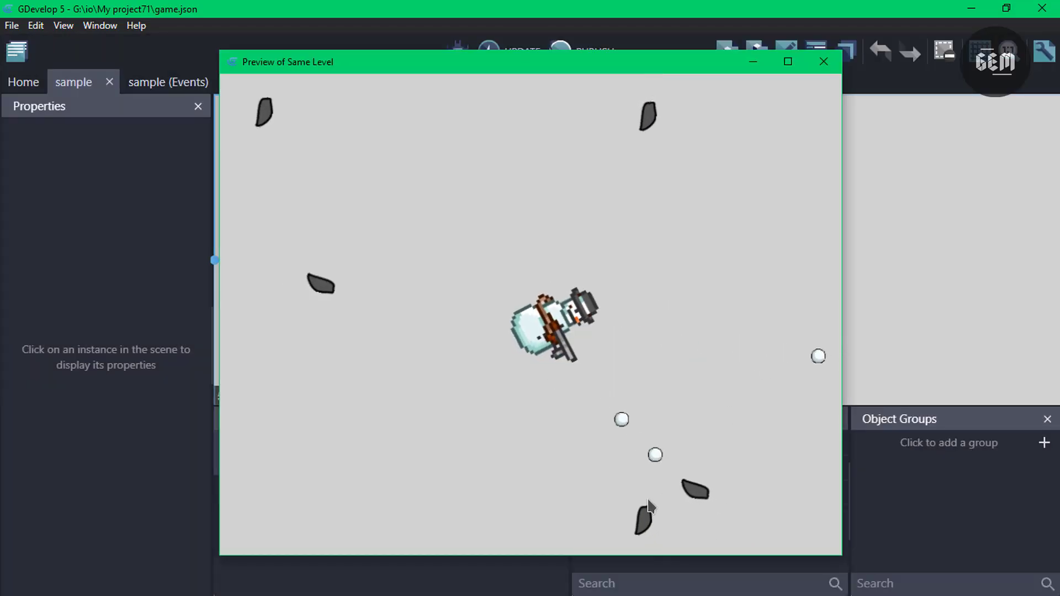
left_click(648, 497)
left_click(650, 489)
left_click(645, 491)
left_click(613, 500)
left_click(495, 506)
left_click(510, 509)
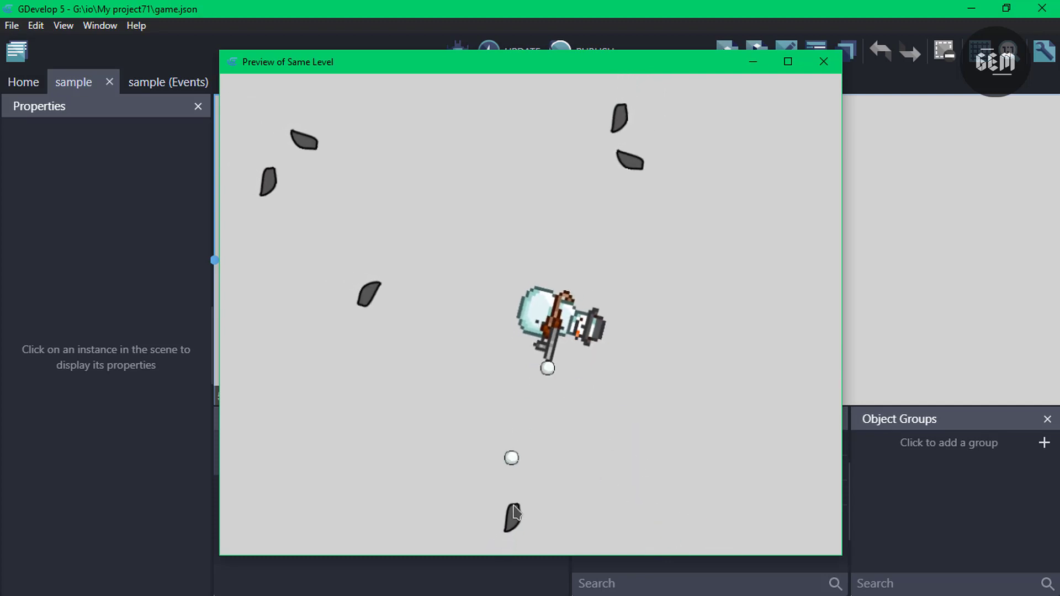
left_click(512, 508)
left_click(504, 504)
left_click(392, 321)
left_click(392, 299)
left_click(391, 292)
left_click(394, 286)
left_click(548, 238)
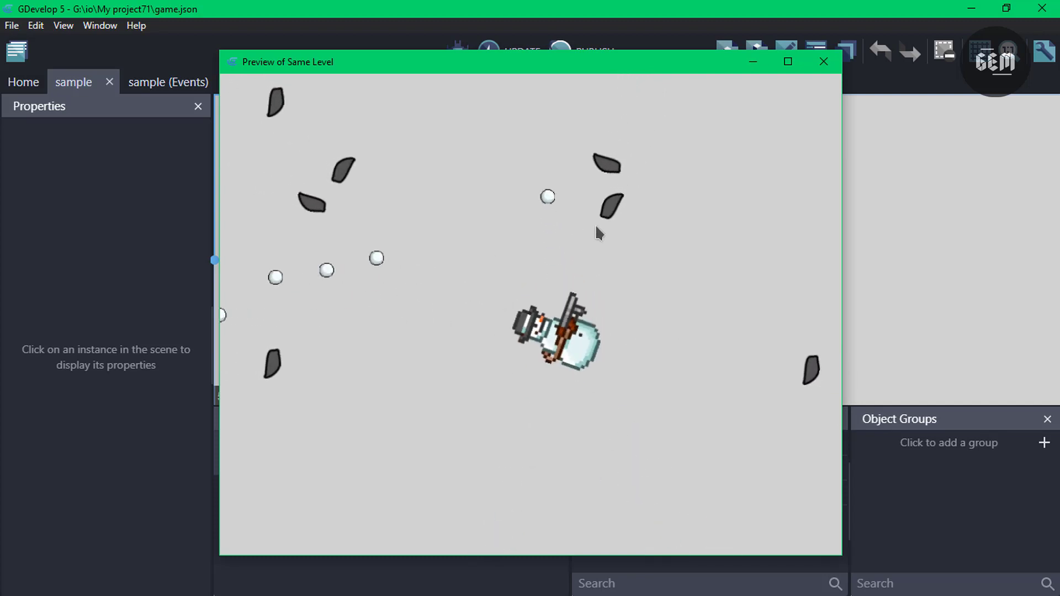
left_click(596, 223)
left_click(596, 224)
left_click(595, 223)
left_click(594, 223)
left_click(809, 389)
left_click(810, 381)
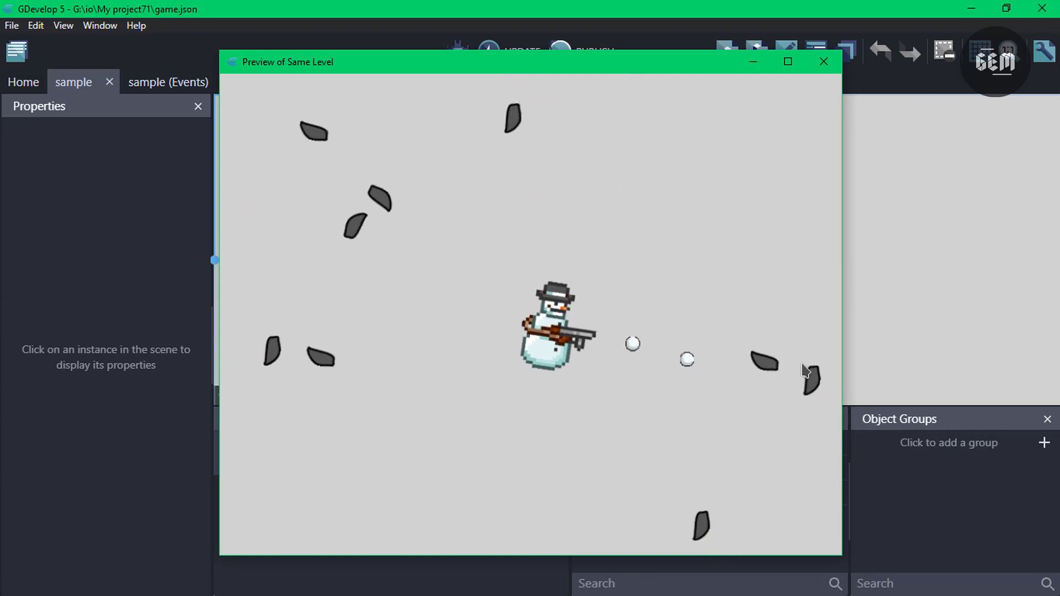
left_click(809, 372)
left_click(809, 373)
left_click(737, 464)
left_click(689, 502)
left_click(685, 504)
left_click(681, 506)
left_click(640, 518)
left_click(305, 365)
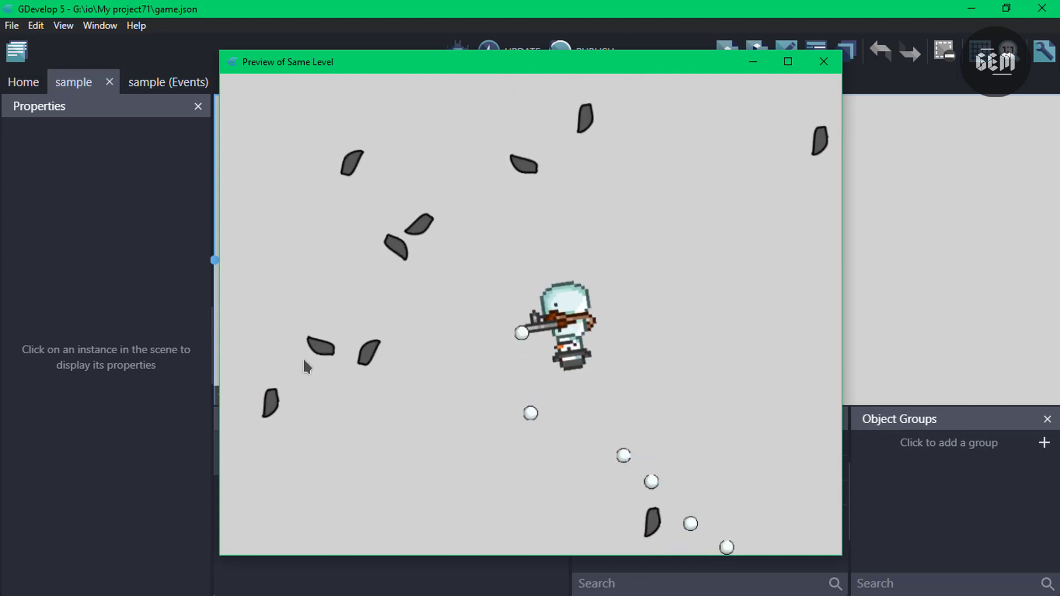
left_click(305, 358)
left_click(312, 335)
left_click(329, 308)
left_click(451, 239)
left_click(446, 233)
left_click(440, 230)
left_click(552, 206)
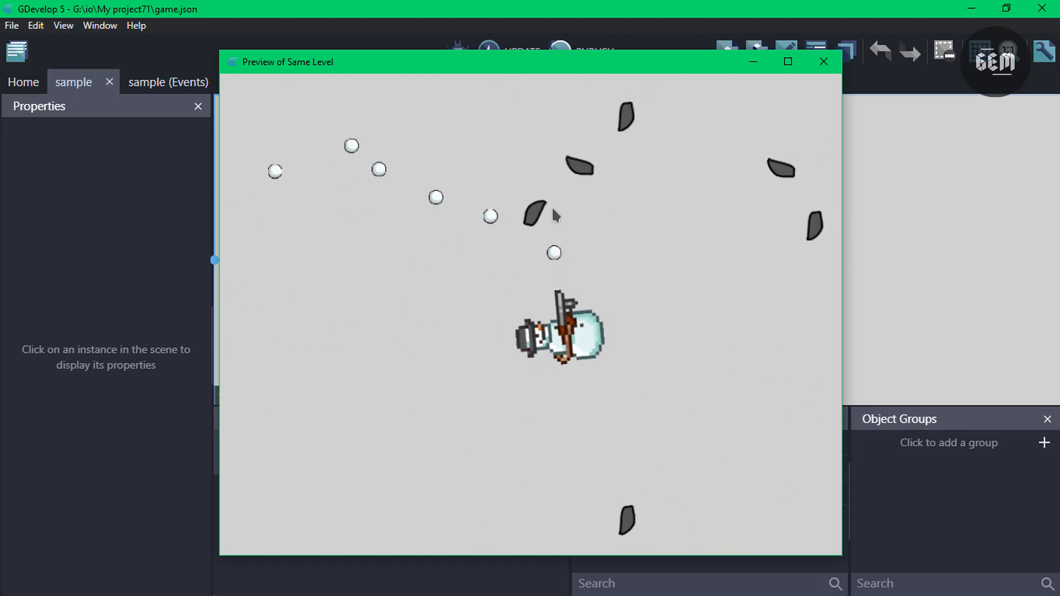
left_click(587, 195)
left_click(637, 197)
left_click(724, 222)
left_click(729, 229)
left_click(729, 237)
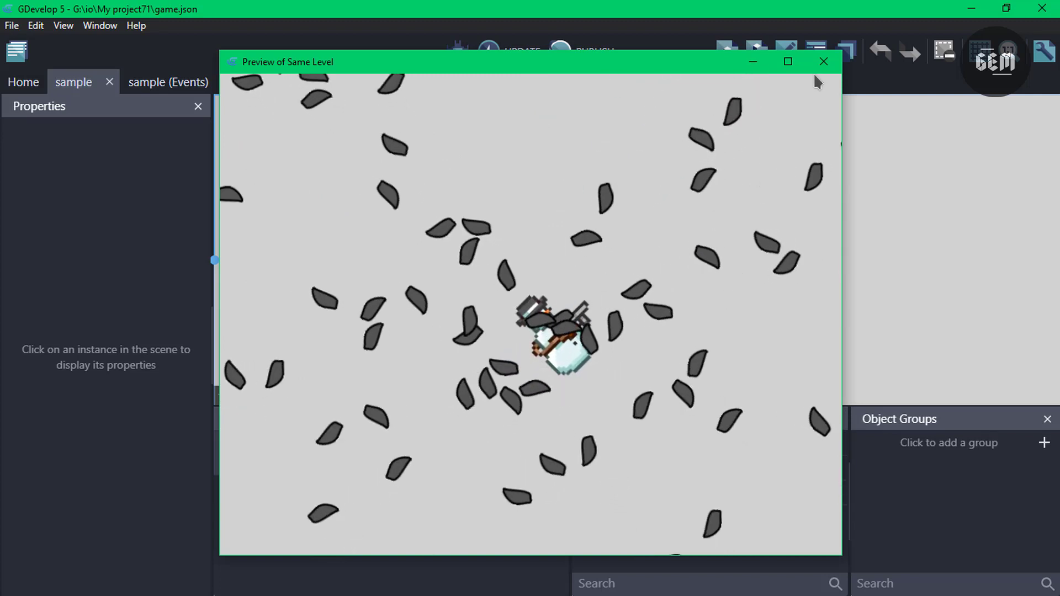
left_click(823, 61)
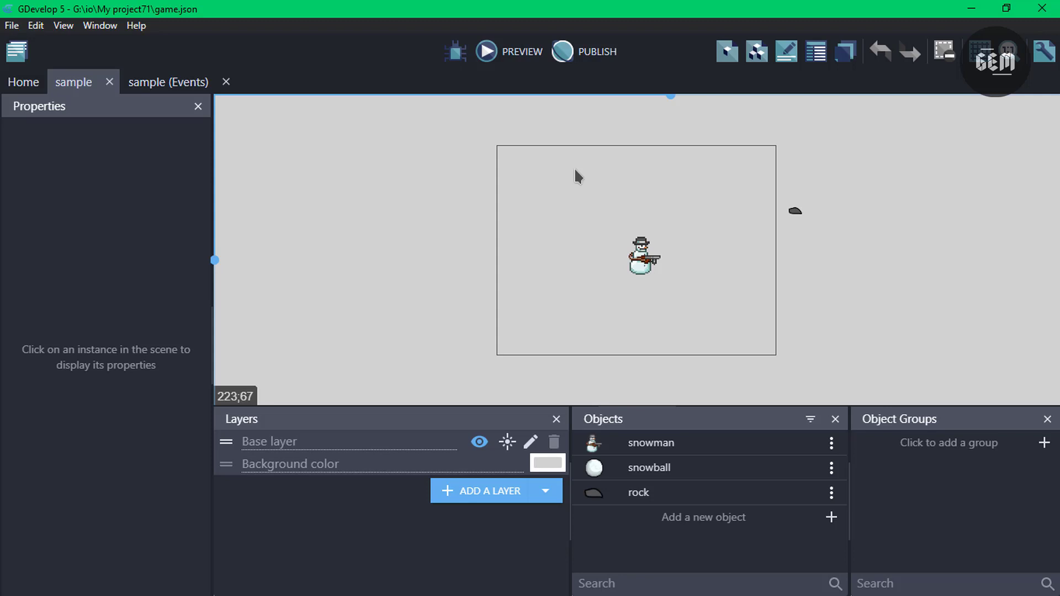
Open the main scene and review the properties and behaviors of the snowman, snowball and rock objects
left_click(17, 53)
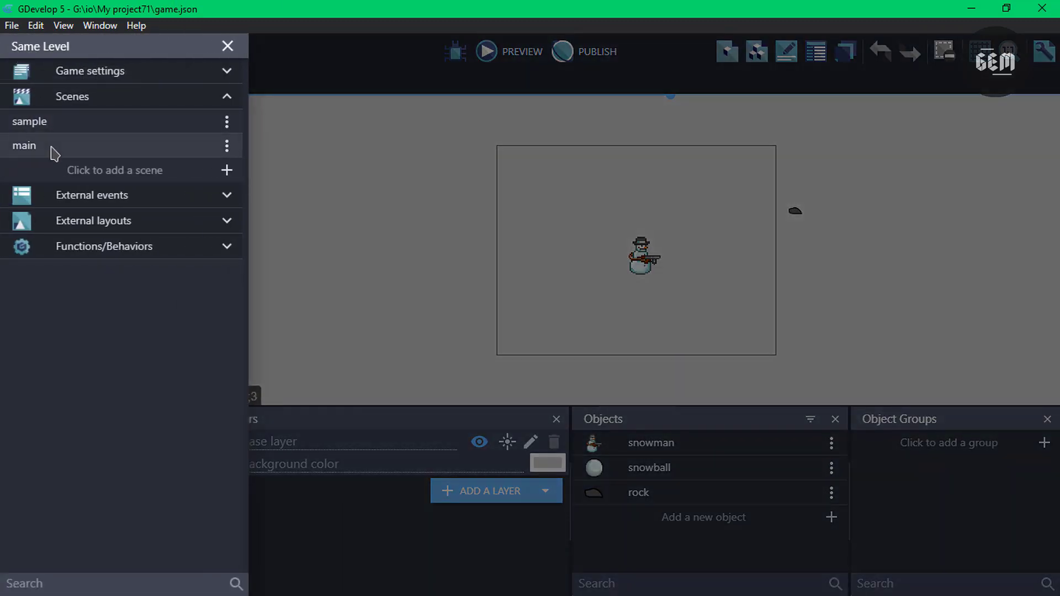
left_click(53, 147)
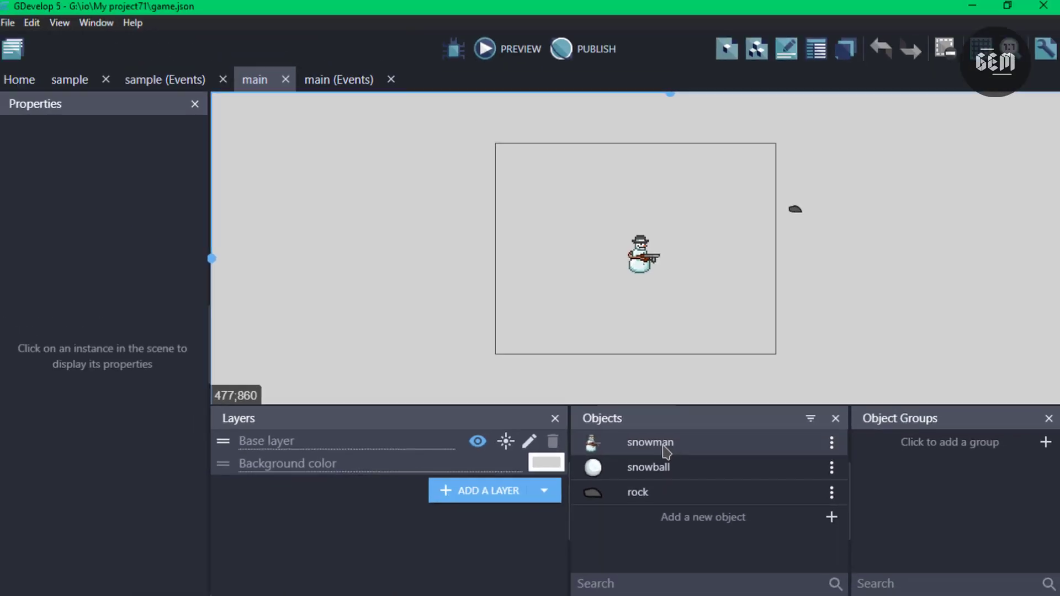
double_click(387, 186)
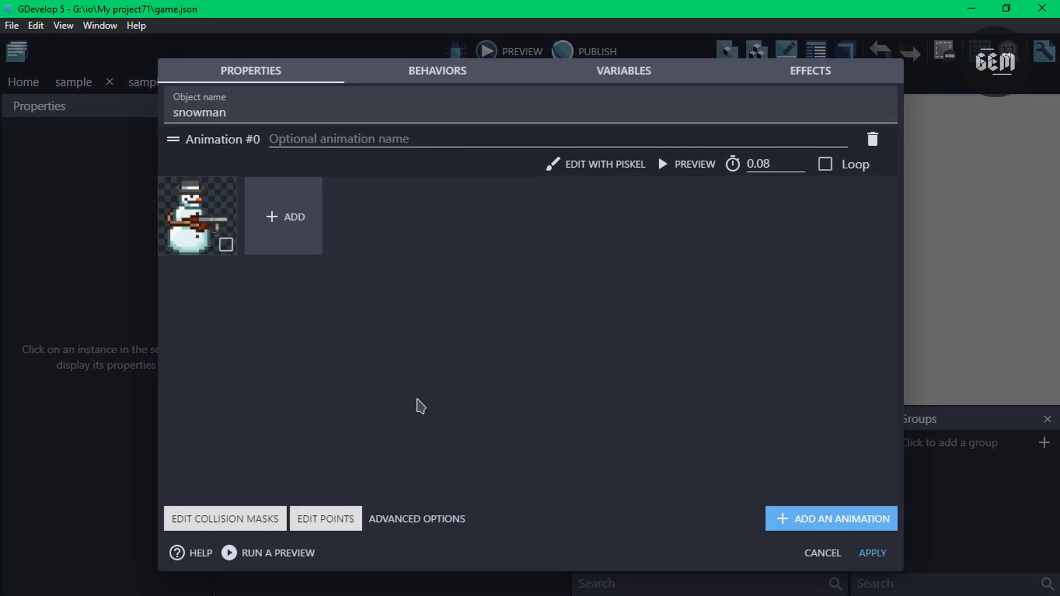
left_click(354, 71)
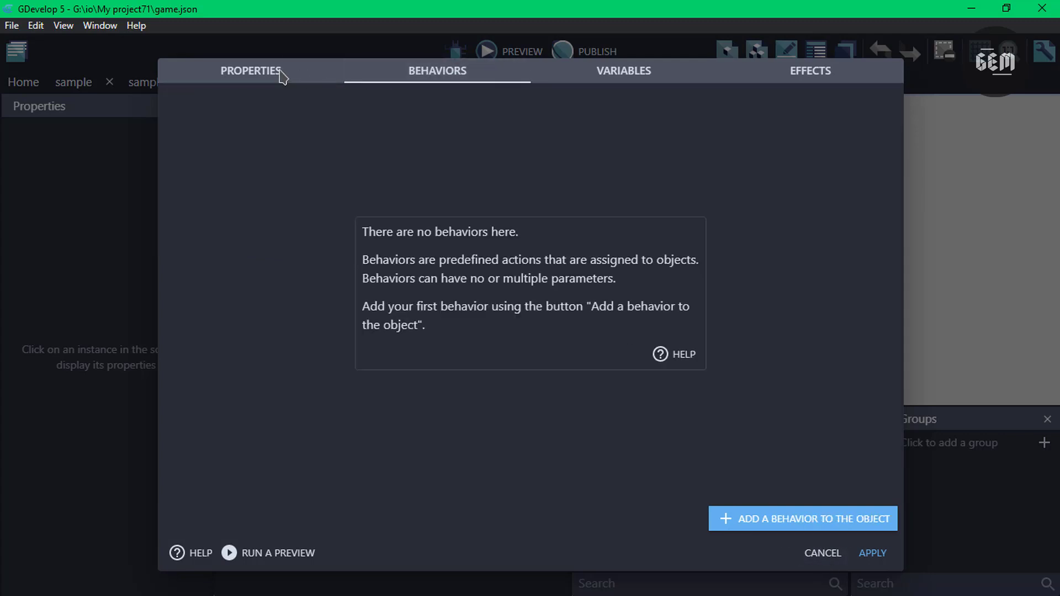
left_click(278, 73)
left_click(862, 551)
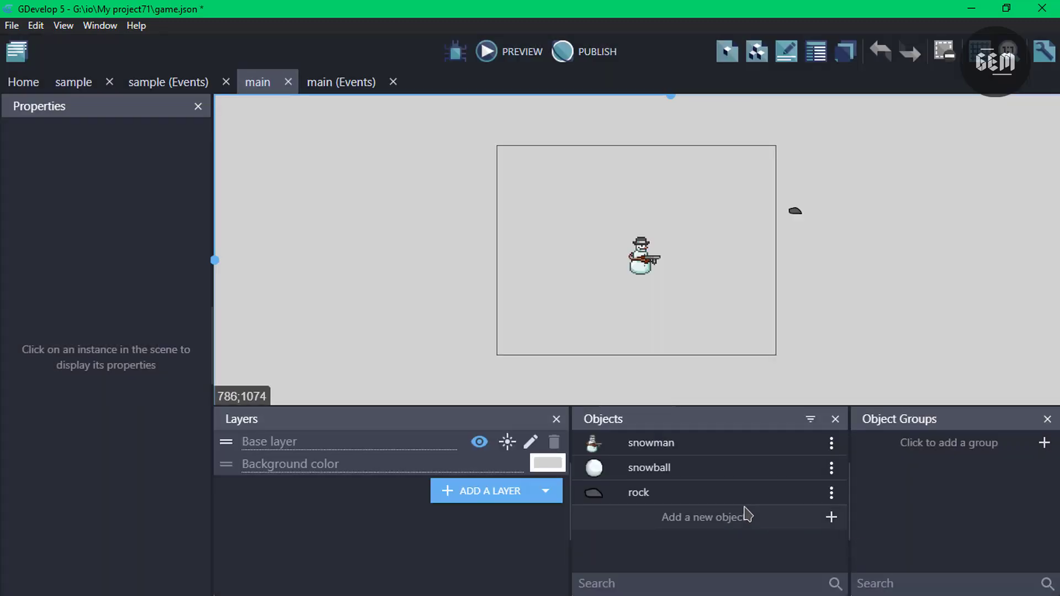
double_click(698, 468)
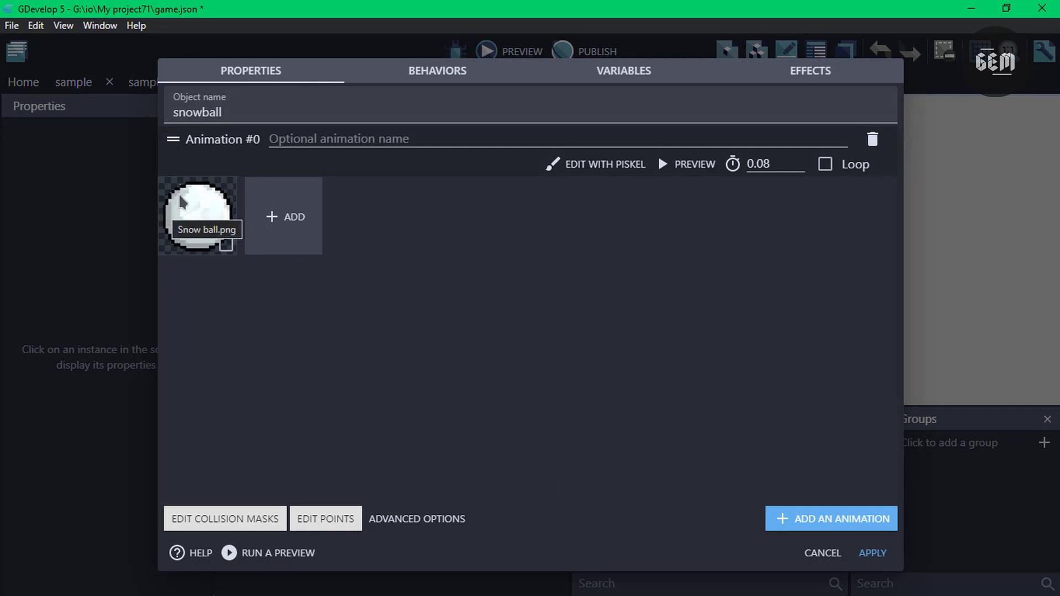
left_click(442, 76)
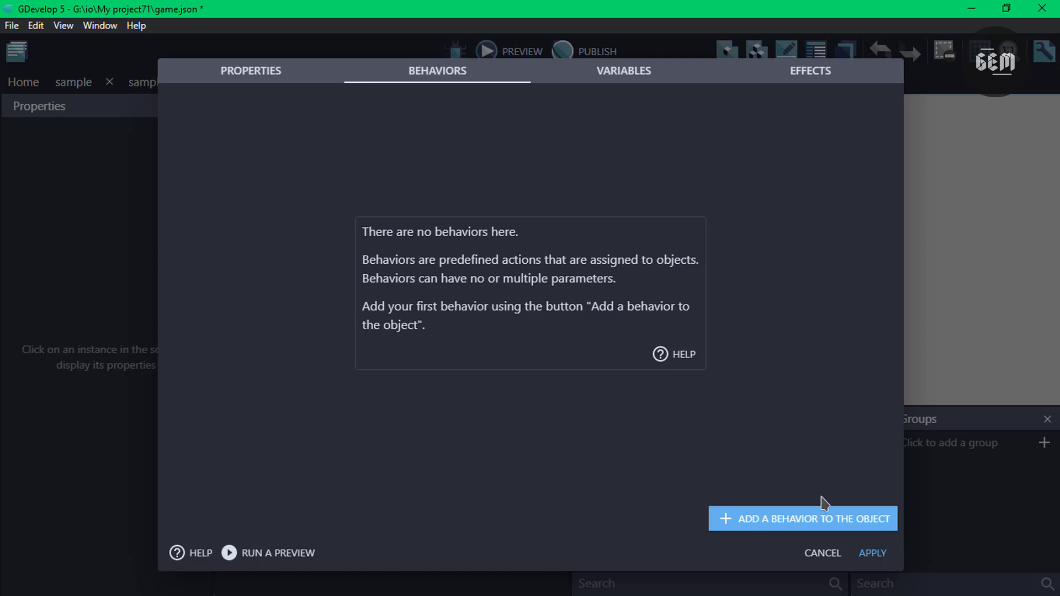
left_click(870, 554)
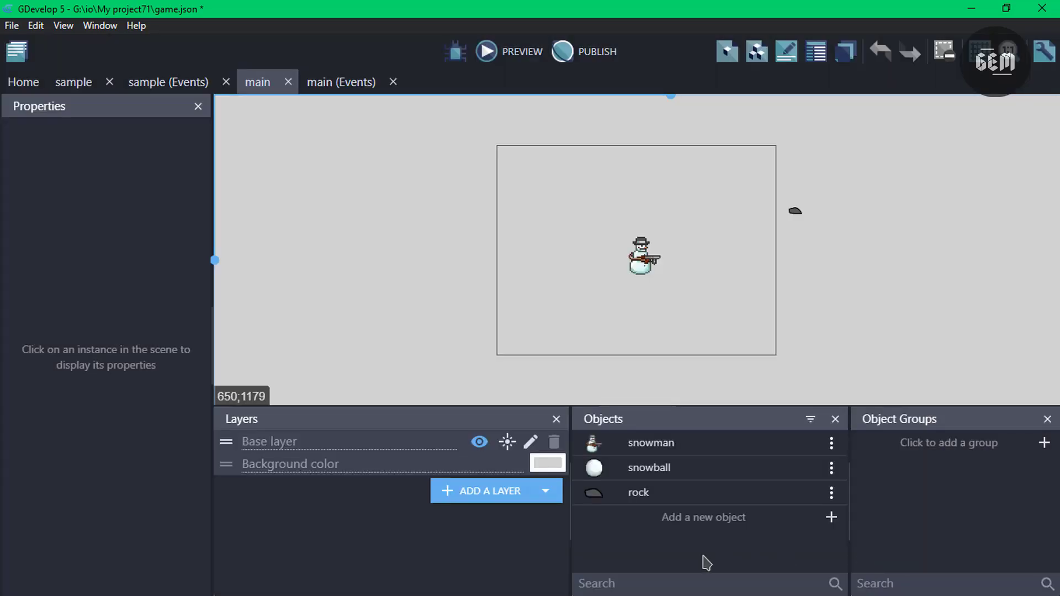
double_click(652, 497)
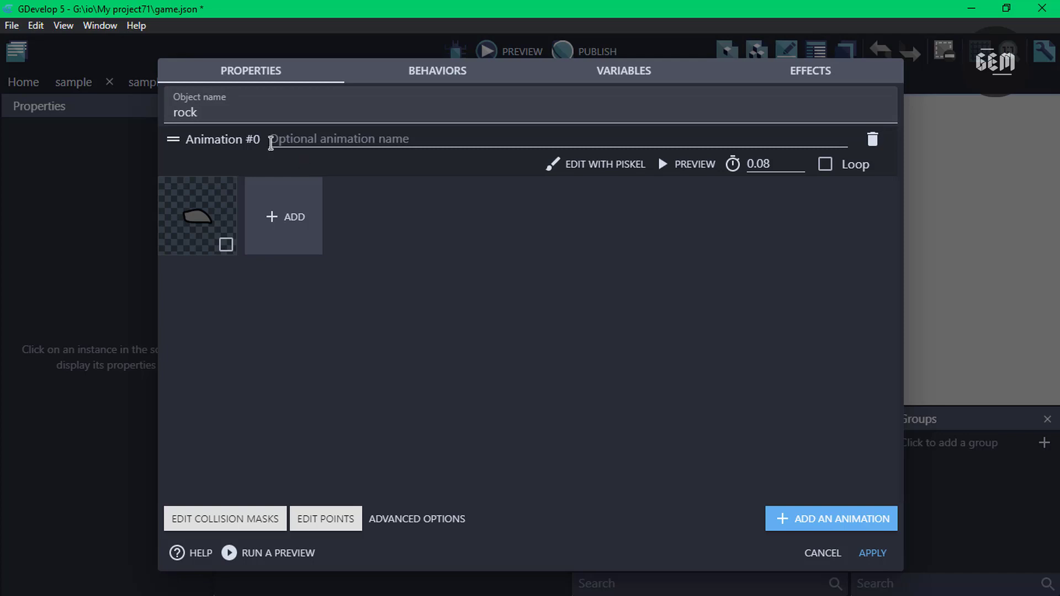
left_click(437, 76)
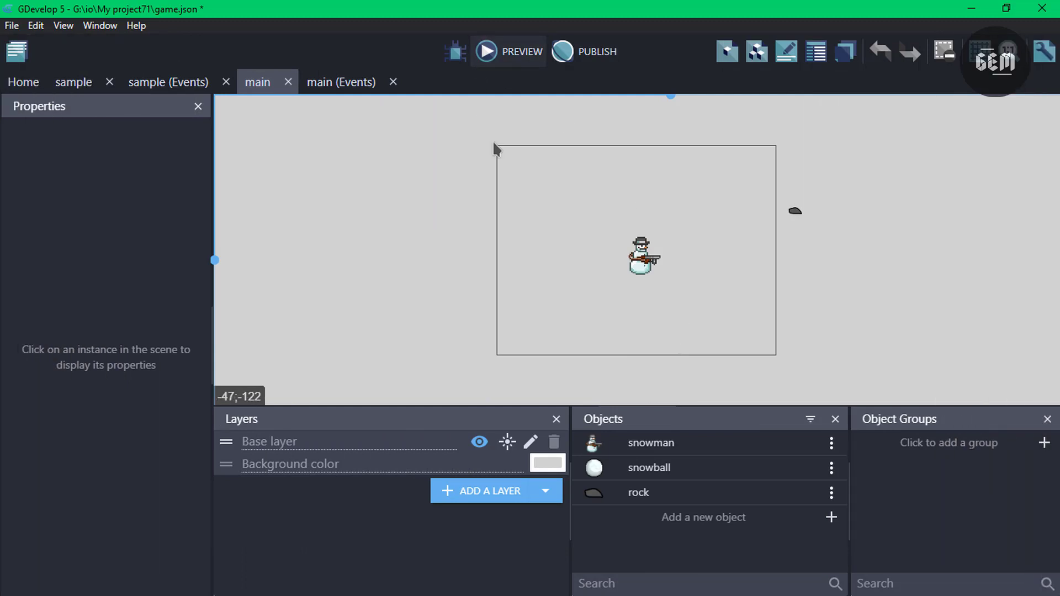
Add a new event to the main scene's events with the snowman's Rotate toward position action
left_click(326, 84)
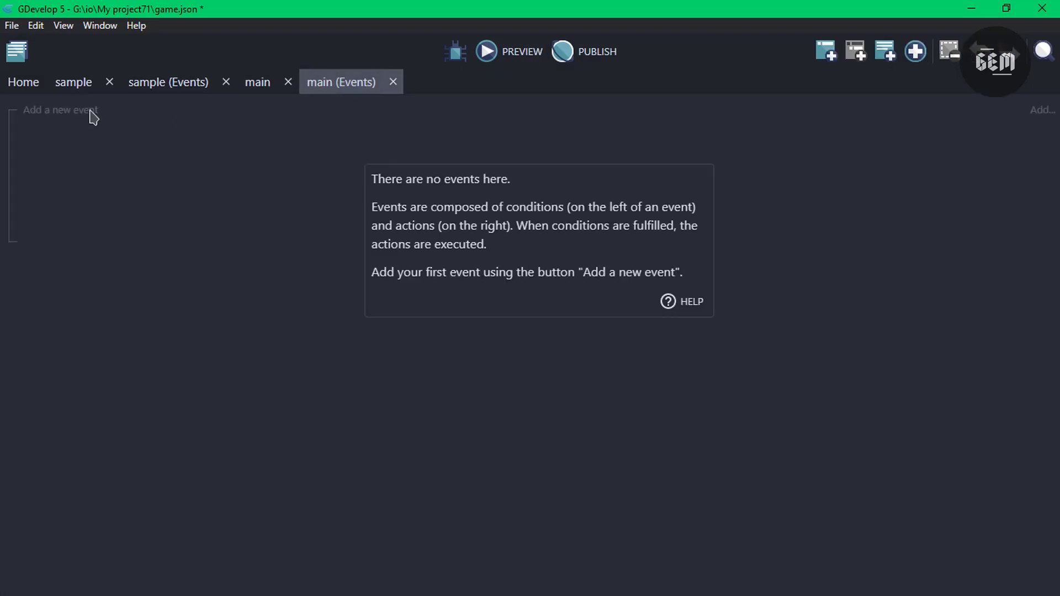
left_click(44, 117)
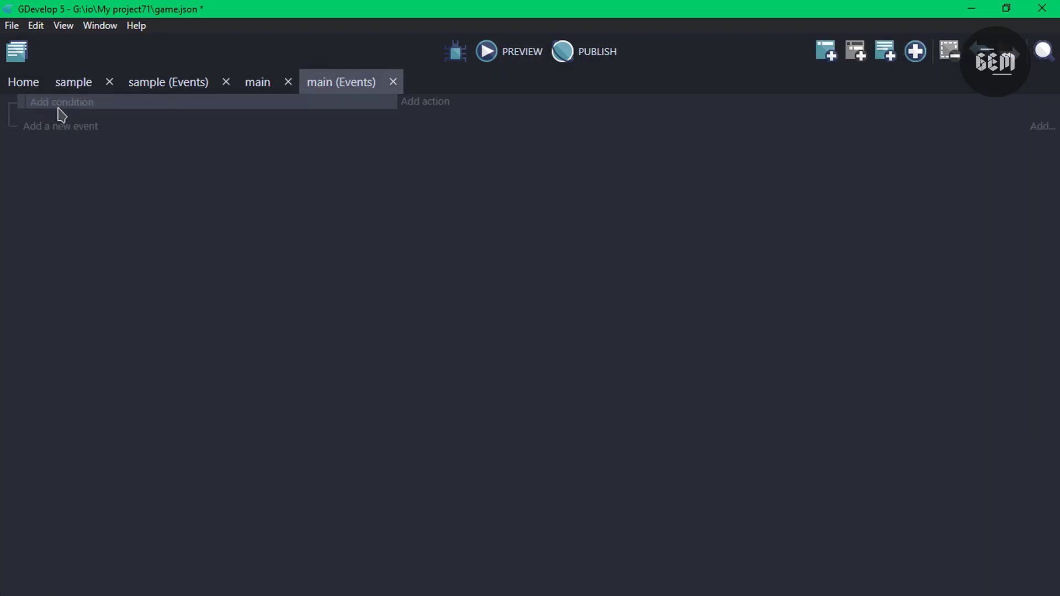
left_click(428, 105)
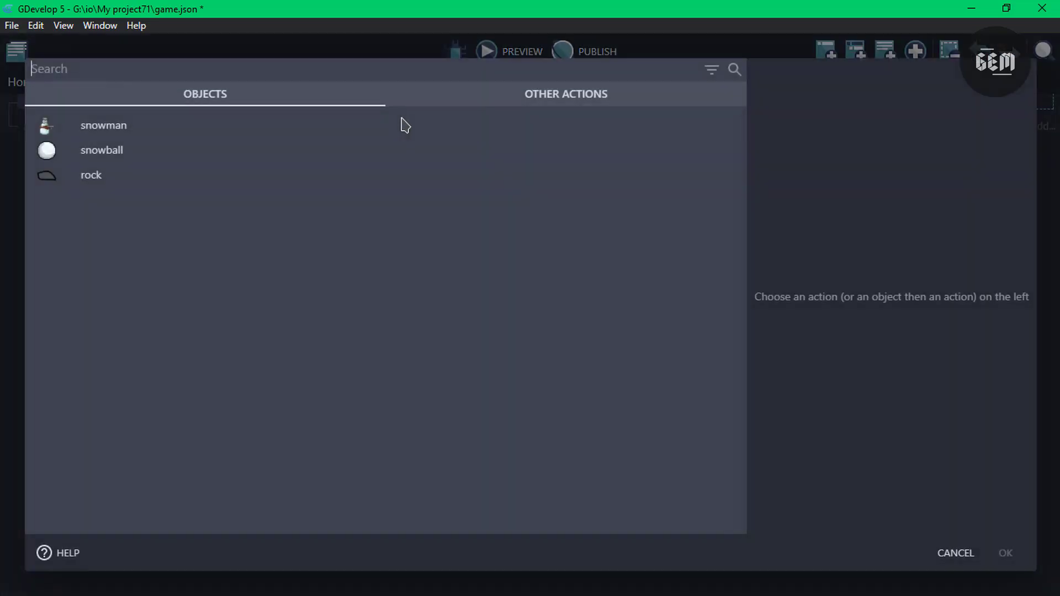
left_click(370, 125)
type("rotate")
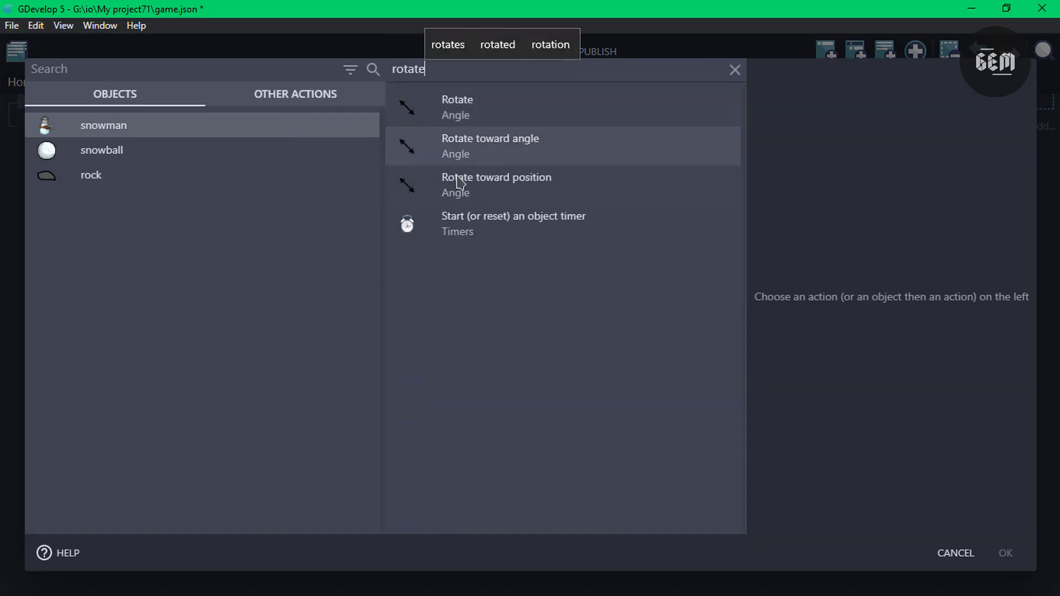
left_click(465, 187)
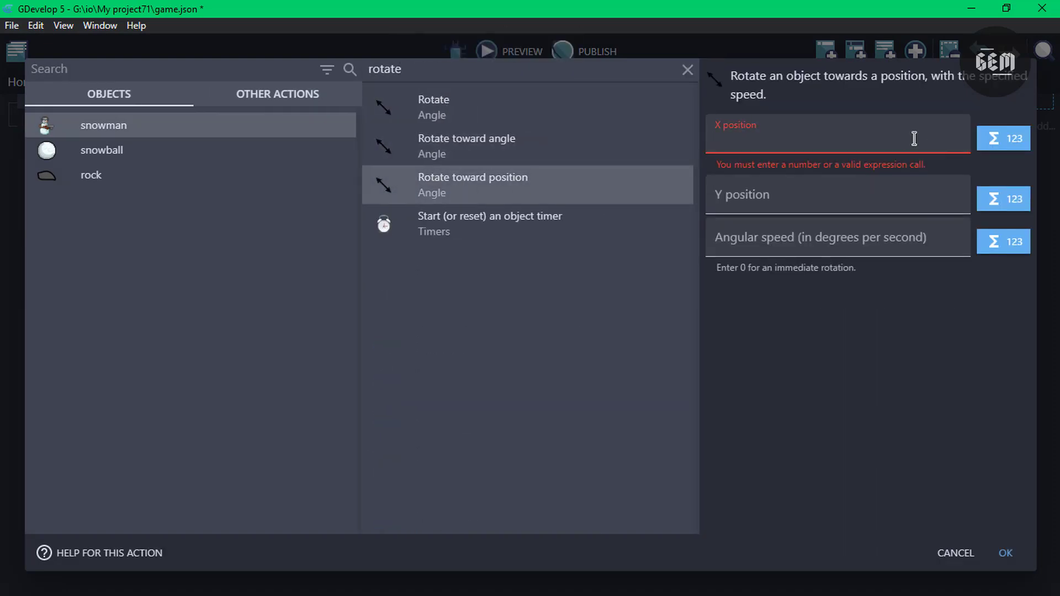
Set the action's target position to MouseX() and MouseY() with angular speed 0, and preview the scene
type("mous")
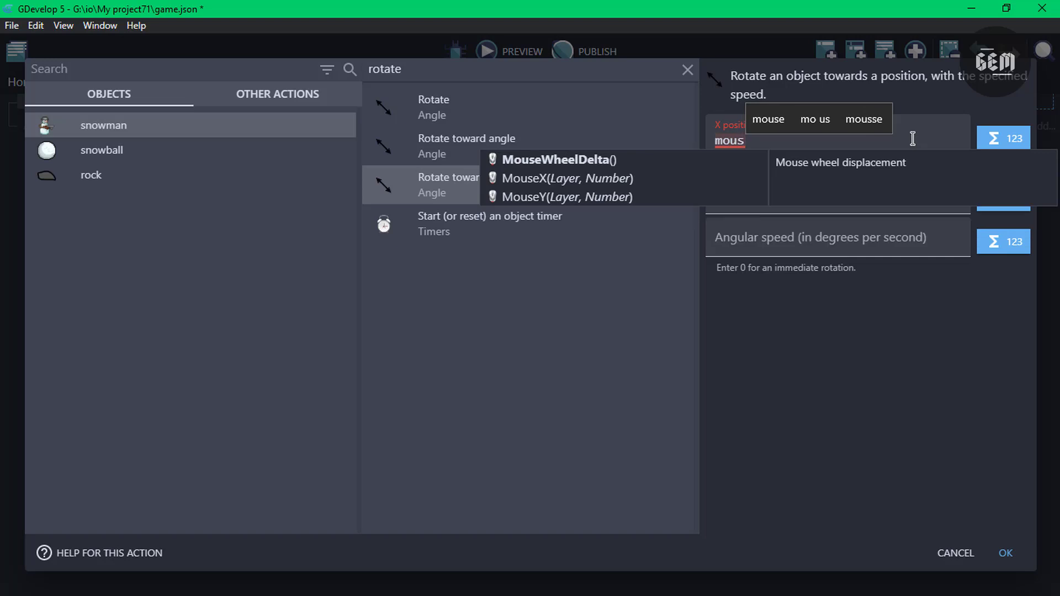
key("Return")
left_click(810, 184)
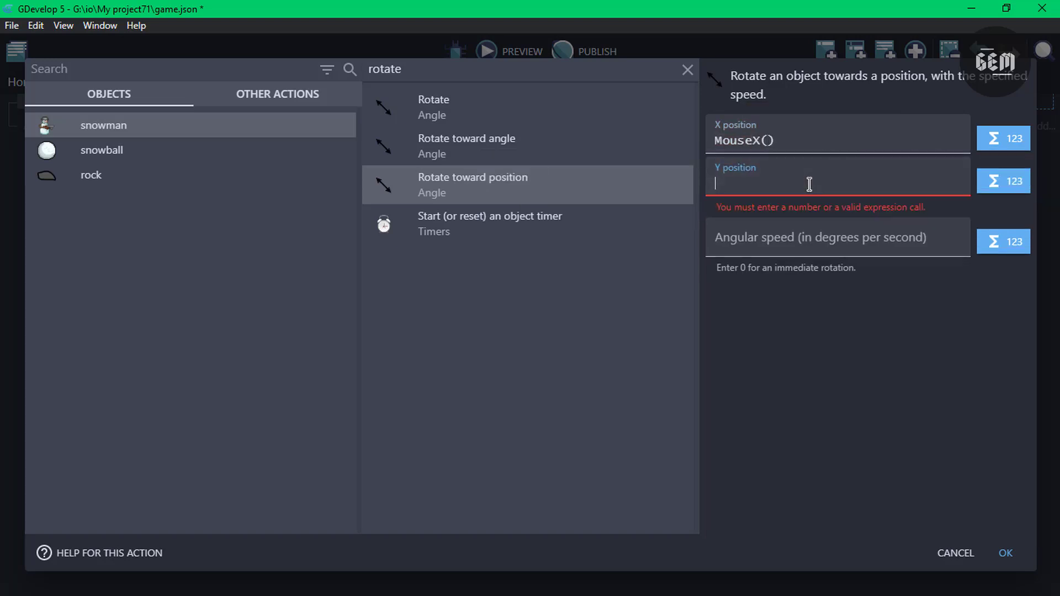
type("mouse")
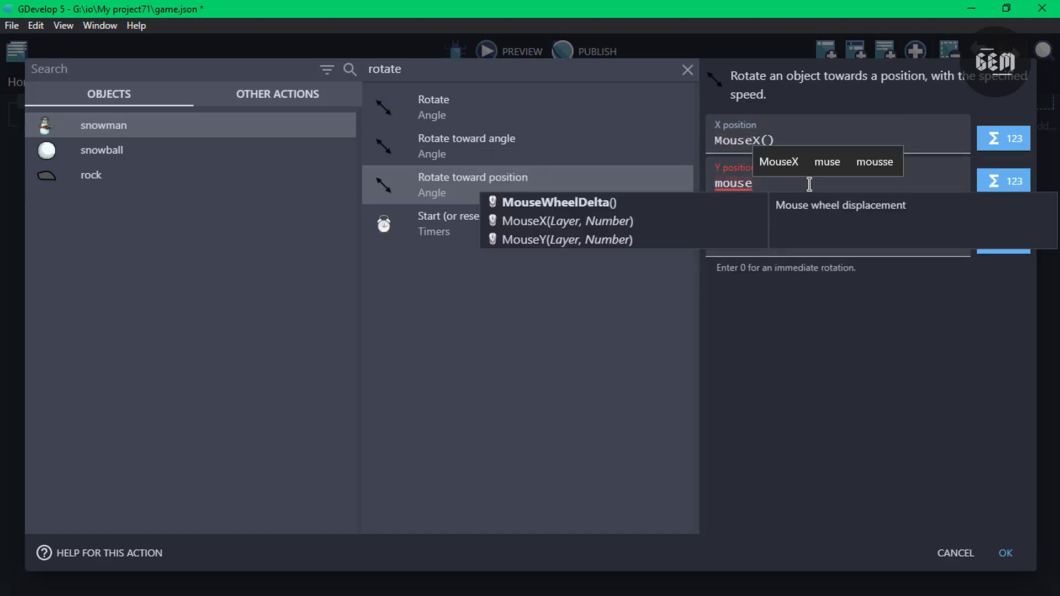
key("Down")
key("Down")
key("Return")
left_click(806, 227)
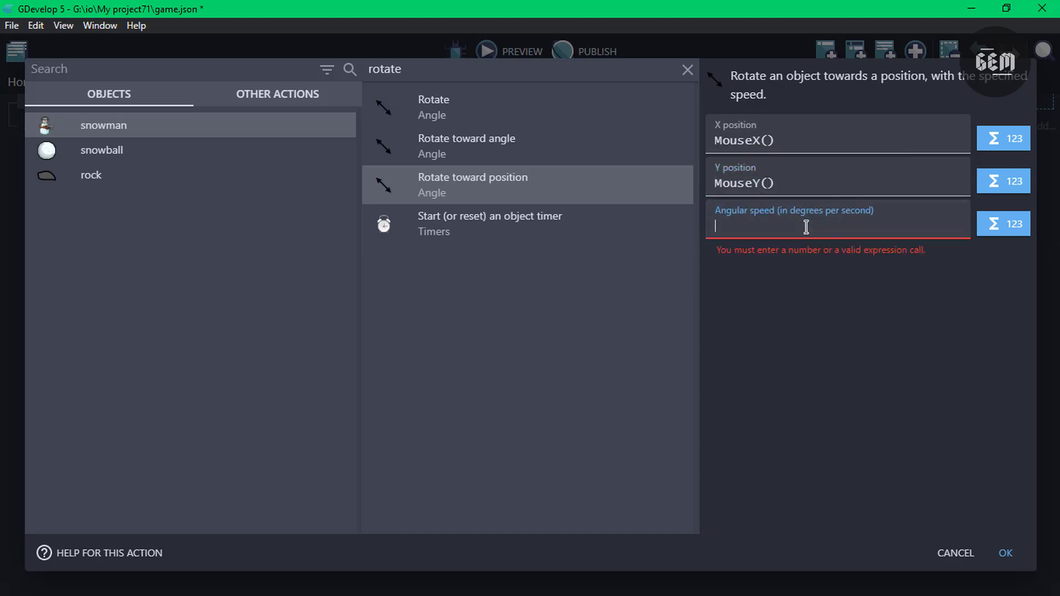
type("0")
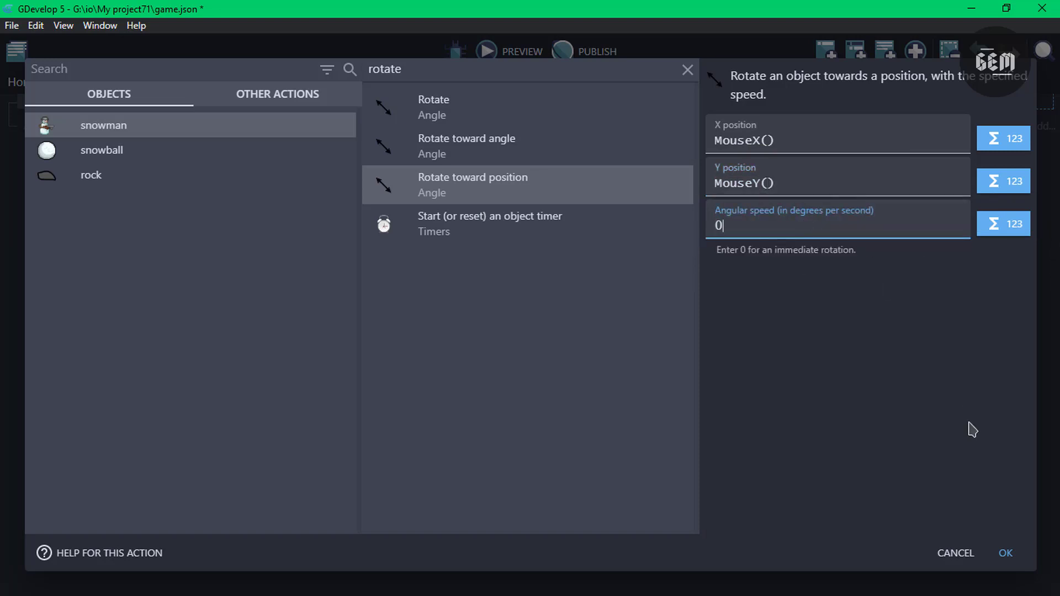
left_click(1006, 553)
left_click(522, 53)
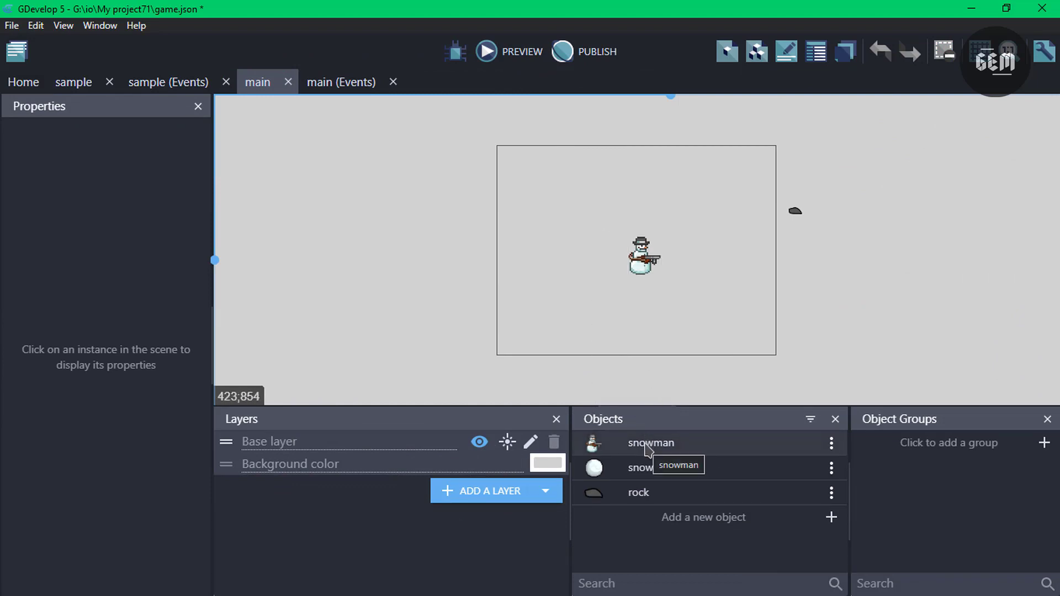
Open the snowman object's point editor and add a point named Shoot
double_click(649, 444)
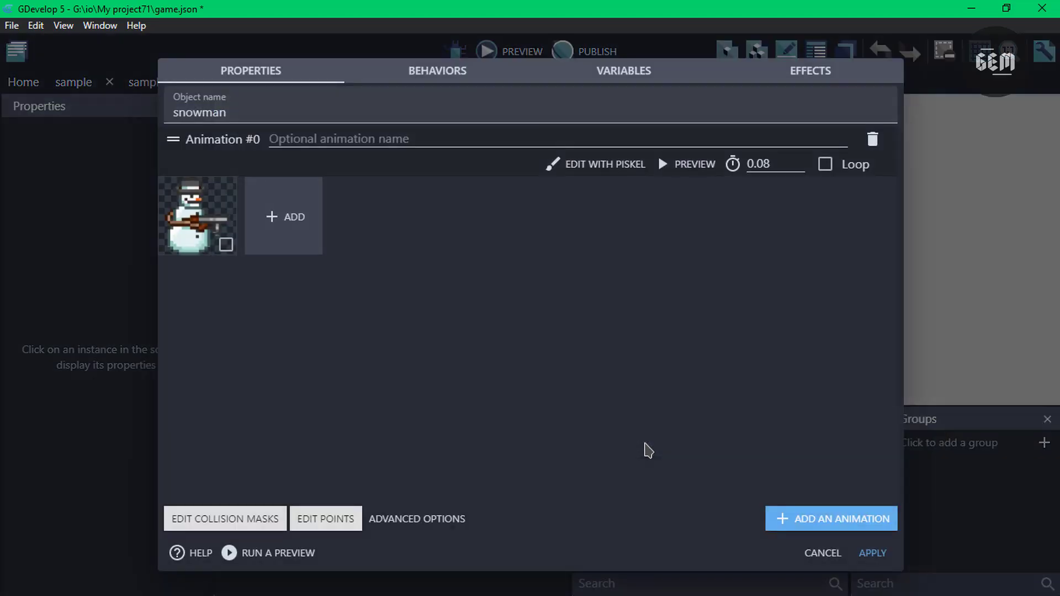
left_click(317, 519)
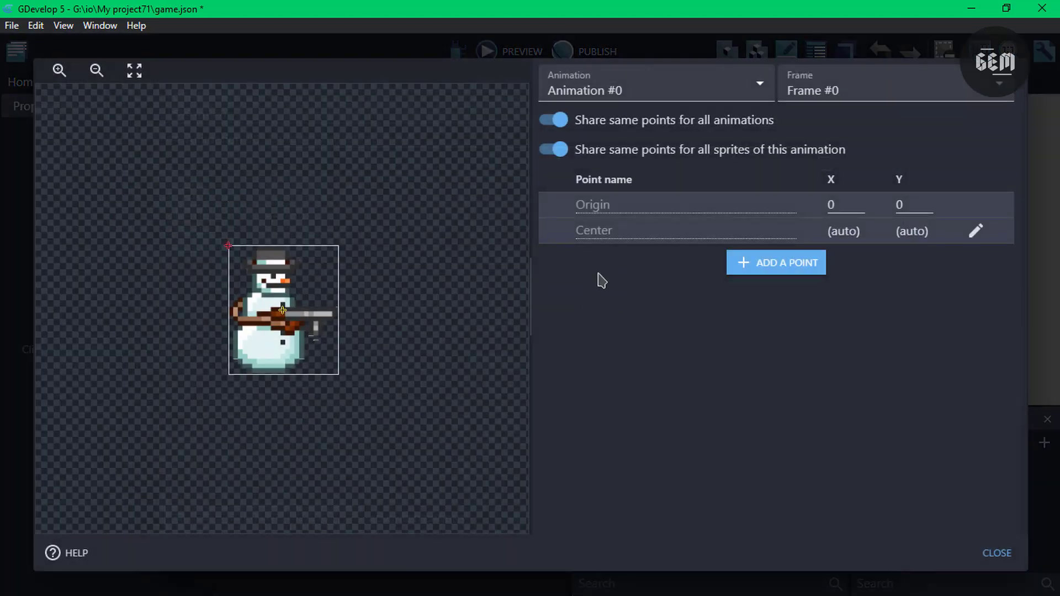
left_click(800, 264)
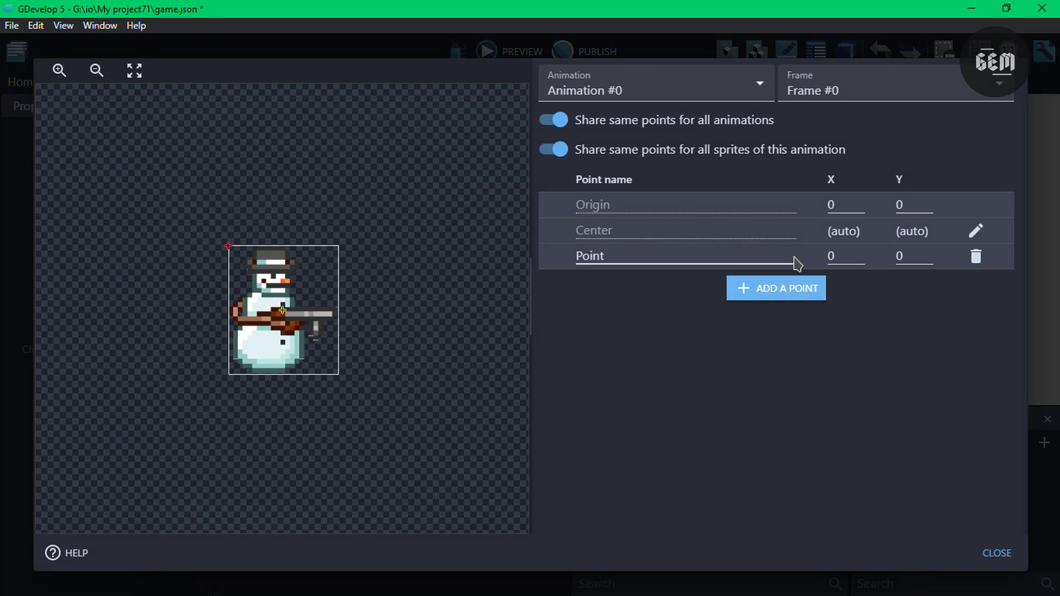
double_click(652, 257)
type("shoot")
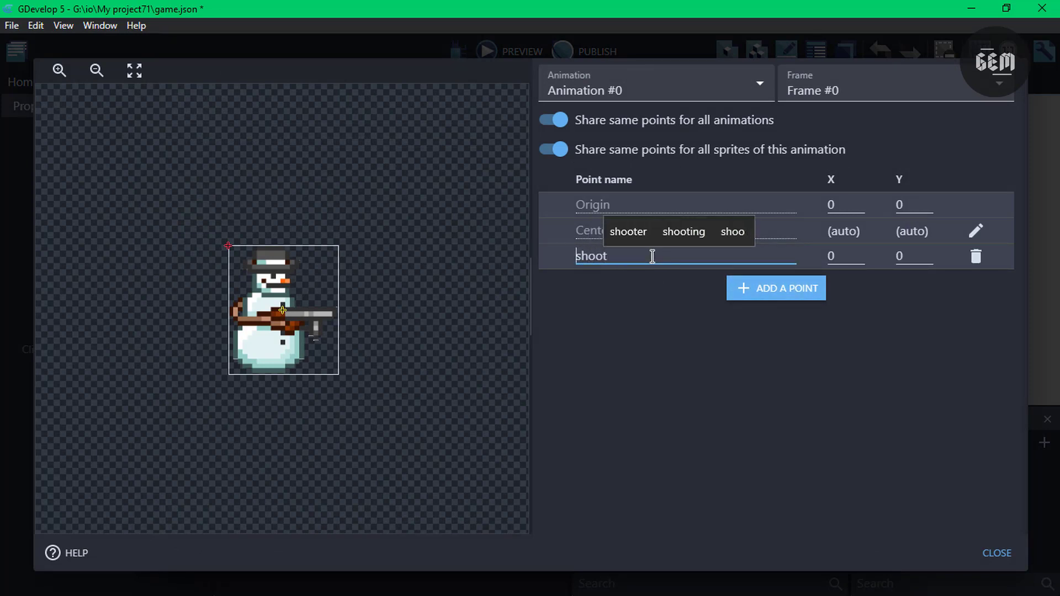
key("Delete")
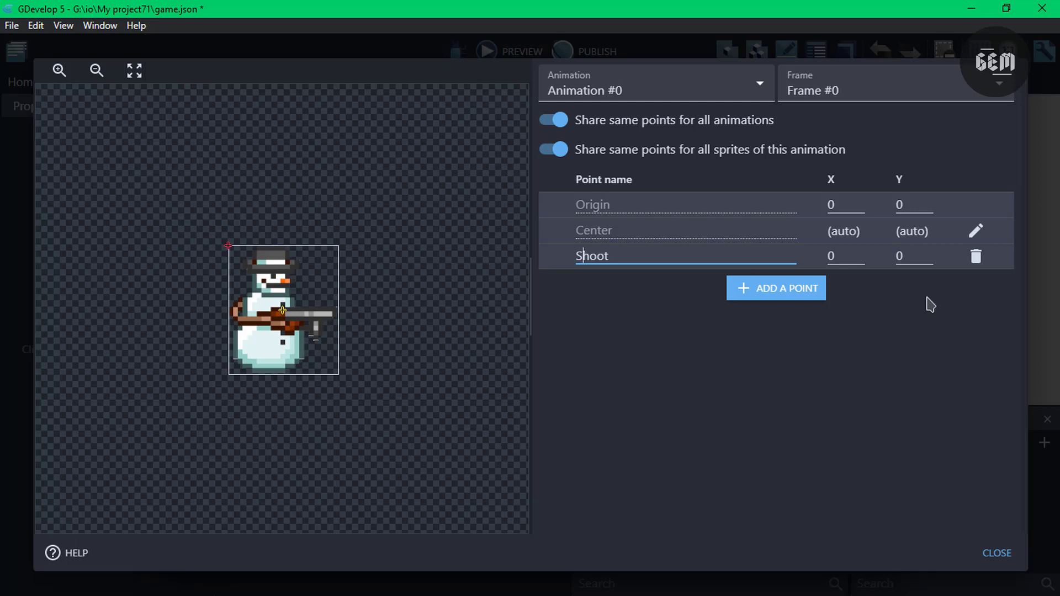
Place the Shoot point at the tip of the snowman's gun barrel and apply the object changes
left_click(861, 250)
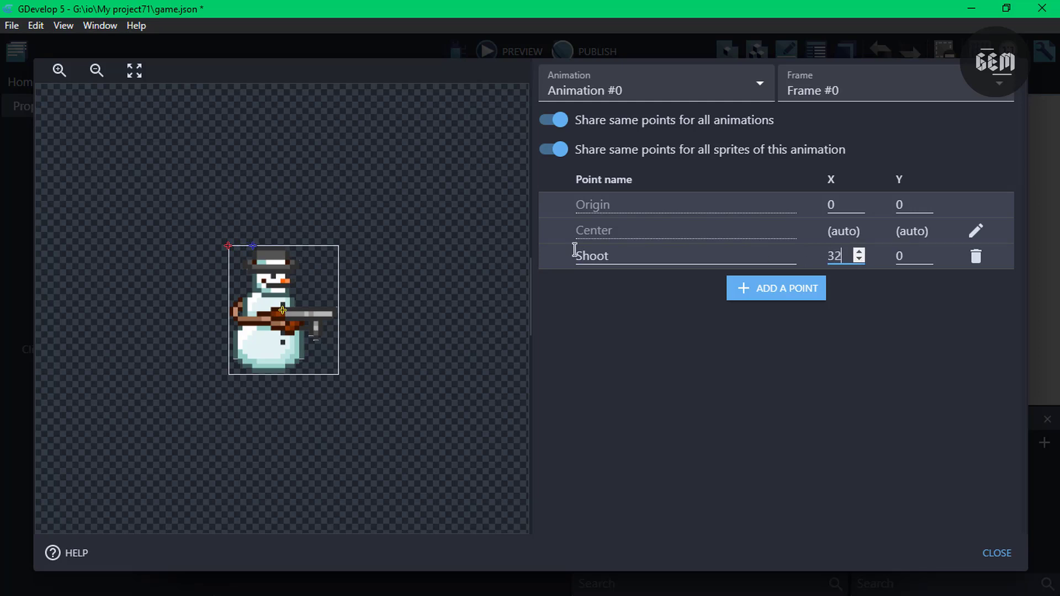
left_click_drag(254, 246, 330, 312)
left_click(988, 553)
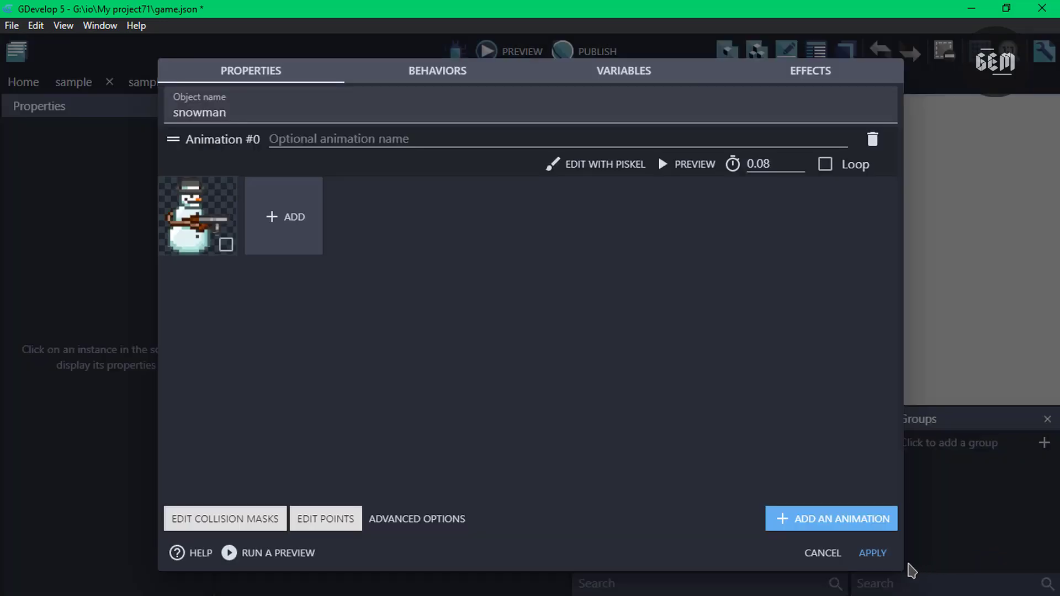
left_click(873, 554)
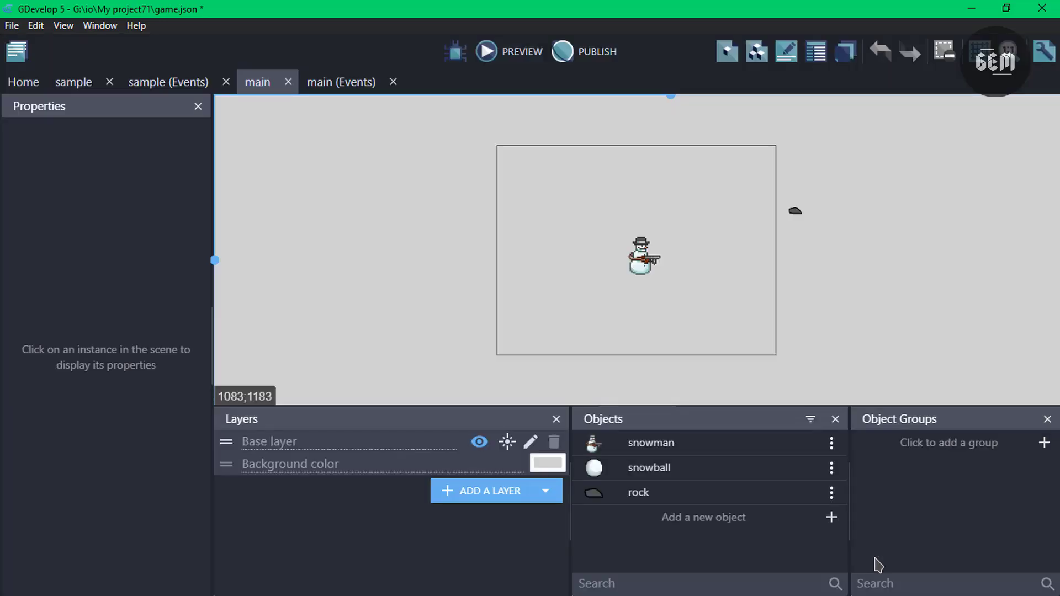
Add a new event to the main scene's events with a Mouse button released condition for Left (primary)
left_click(351, 84)
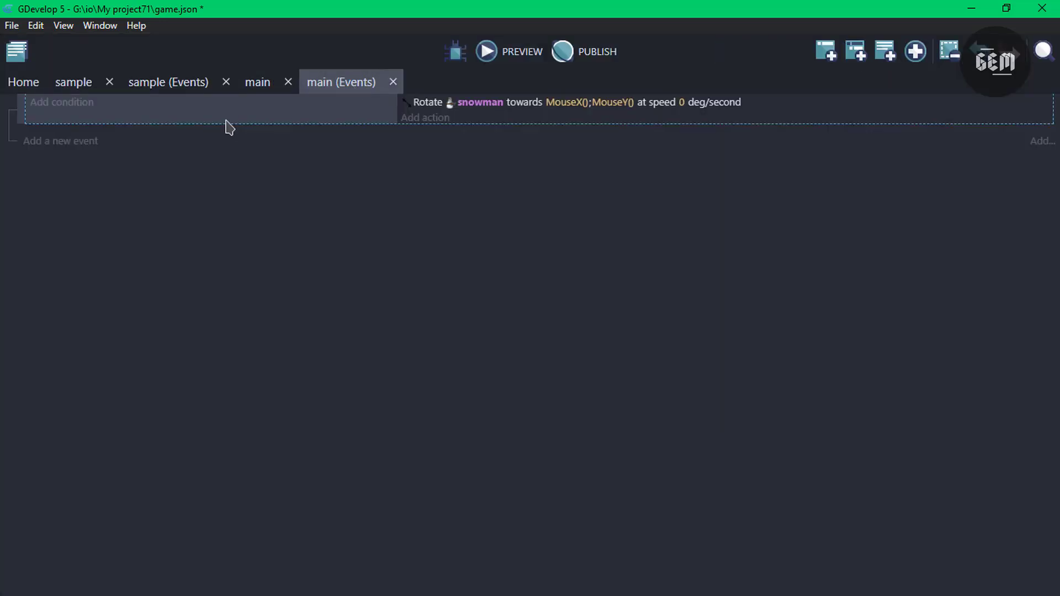
left_click(64, 142)
left_click(62, 133)
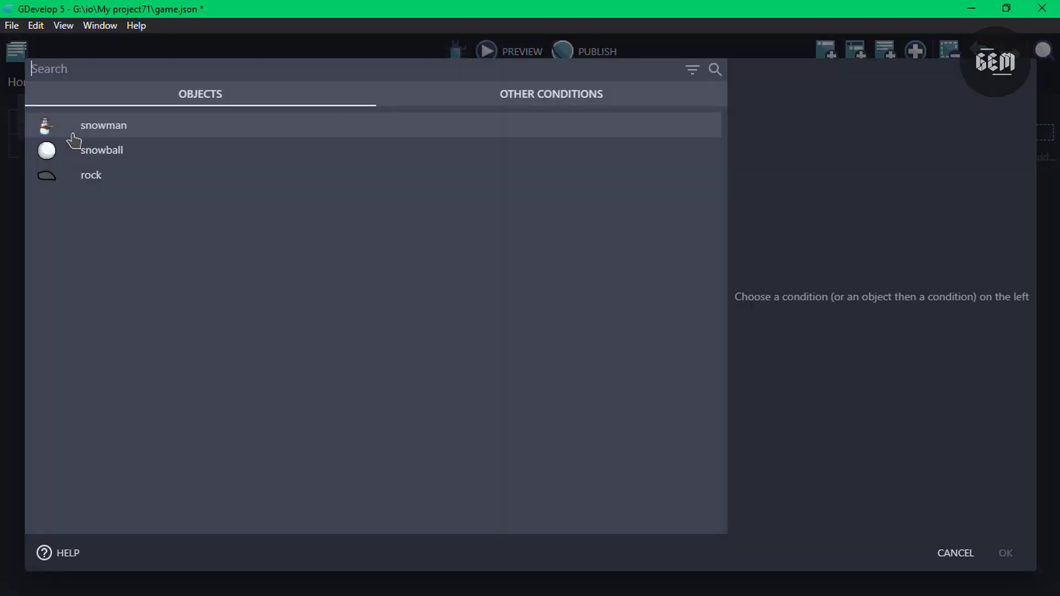
type("mouse")
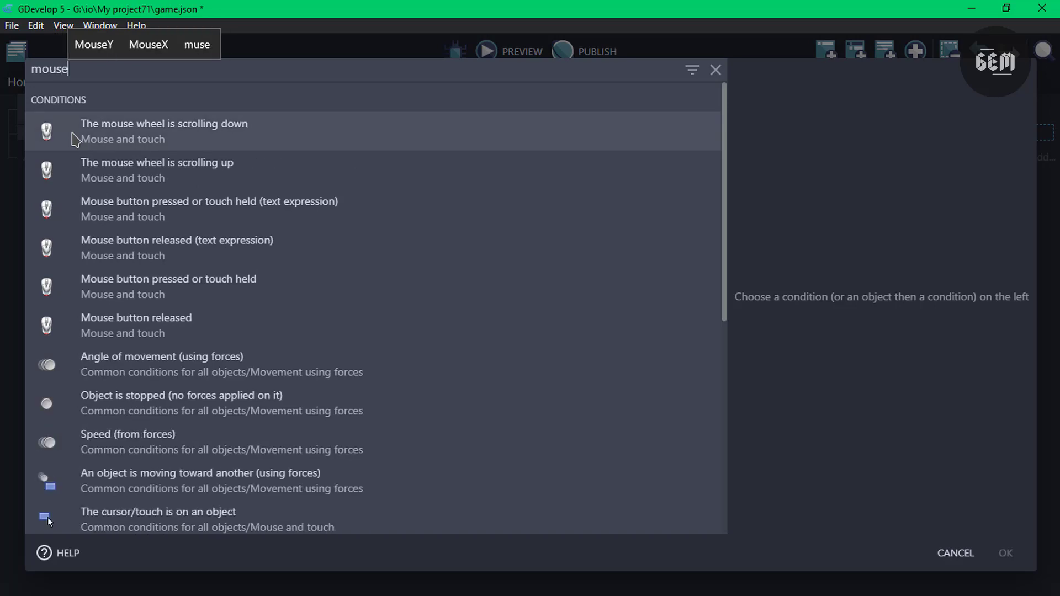
left_click(164, 327)
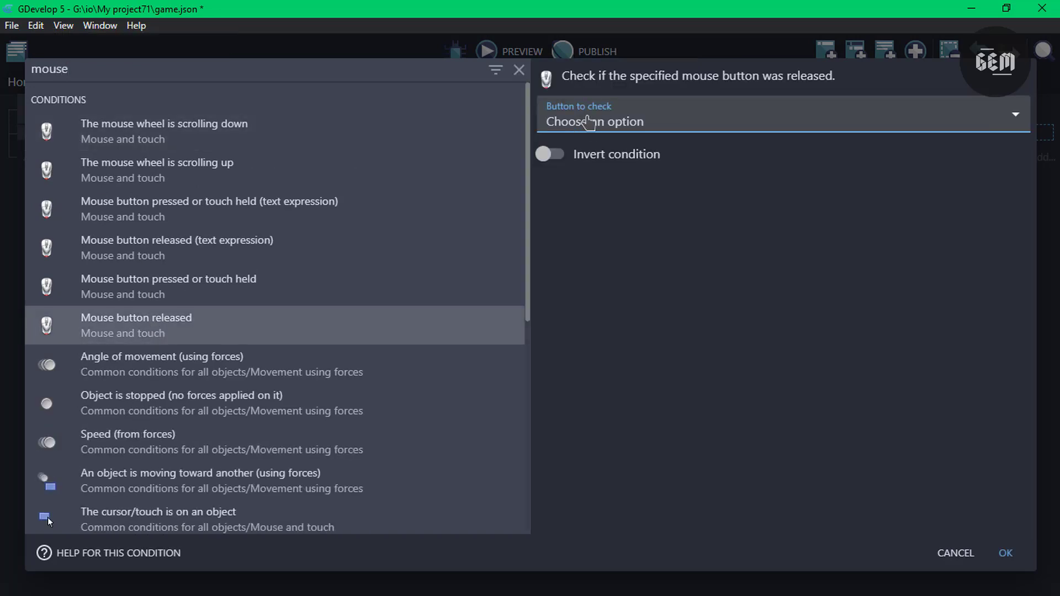
left_click(609, 122)
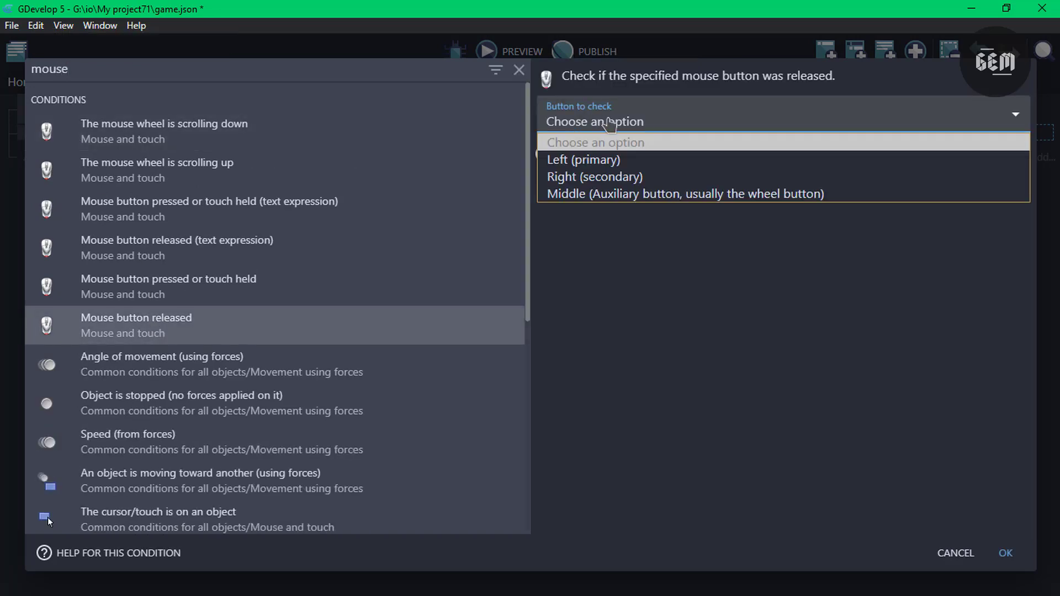
left_click(621, 159)
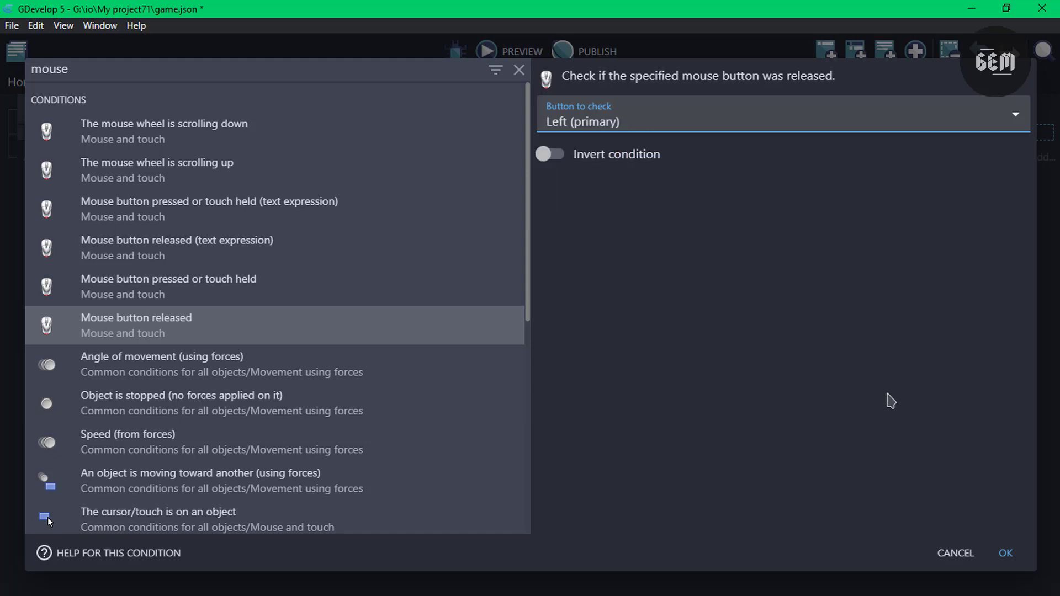
left_click(993, 553)
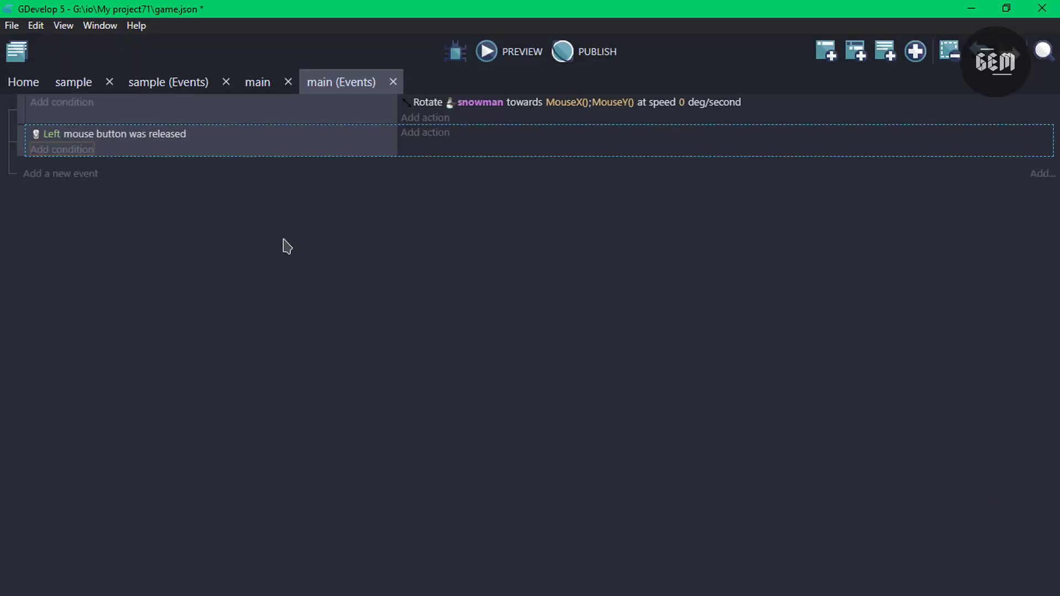
Give the mouse-release event a Create an object action for the snowball
left_click(426, 133)
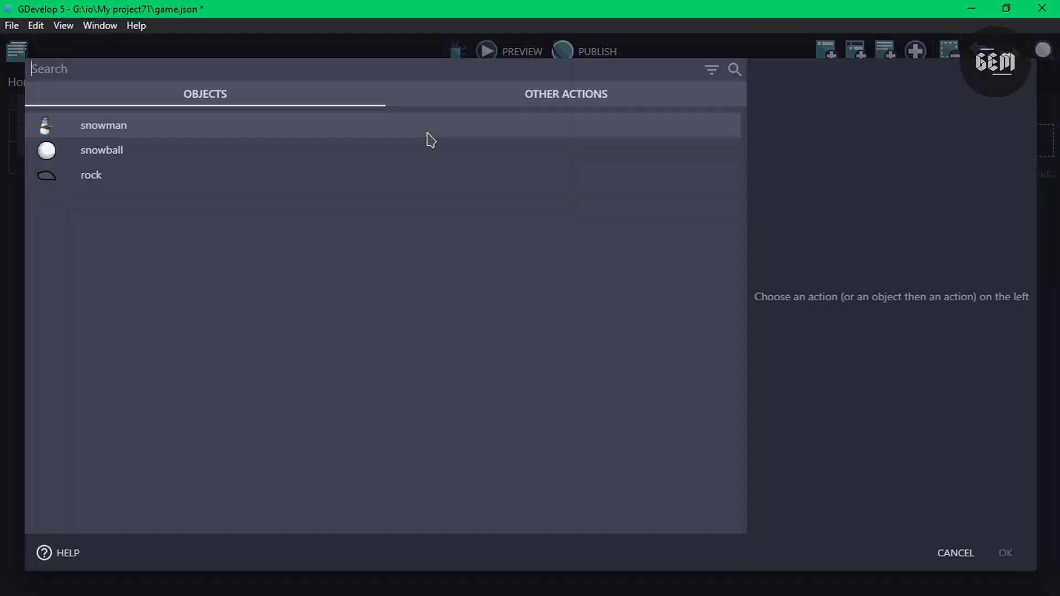
left_click(118, 159)
type("cre")
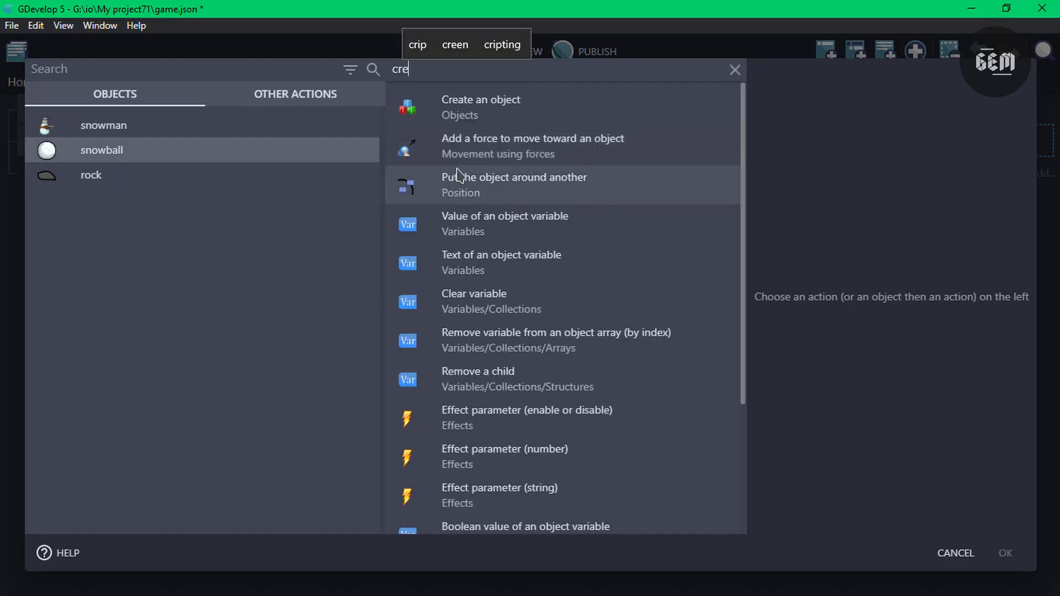
type("ate")
left_click(471, 112)
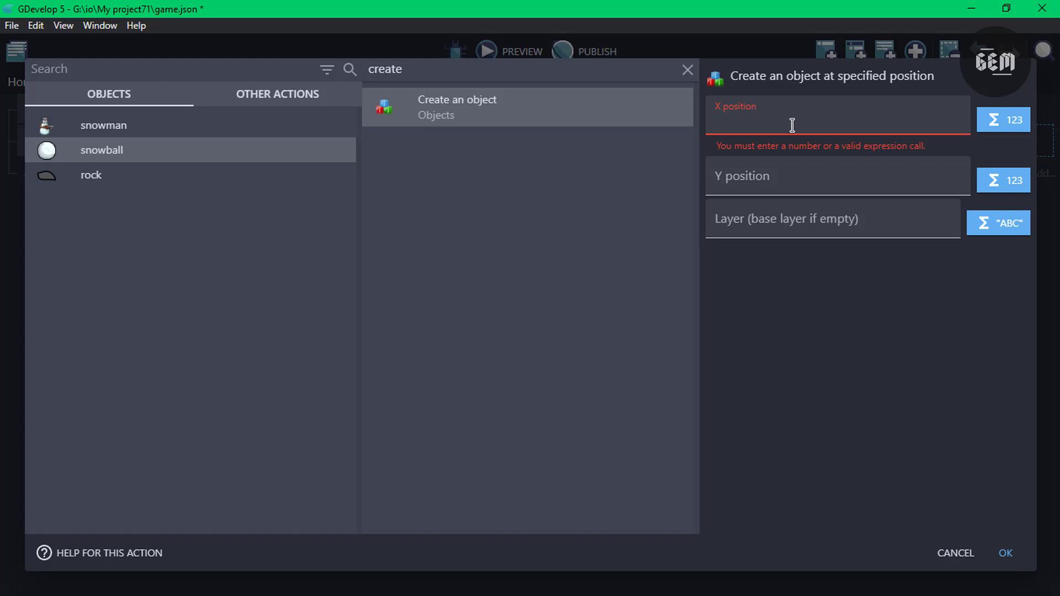
Set the created snowball's X position to snowman.PointX("Shoot")
type("snowman.")
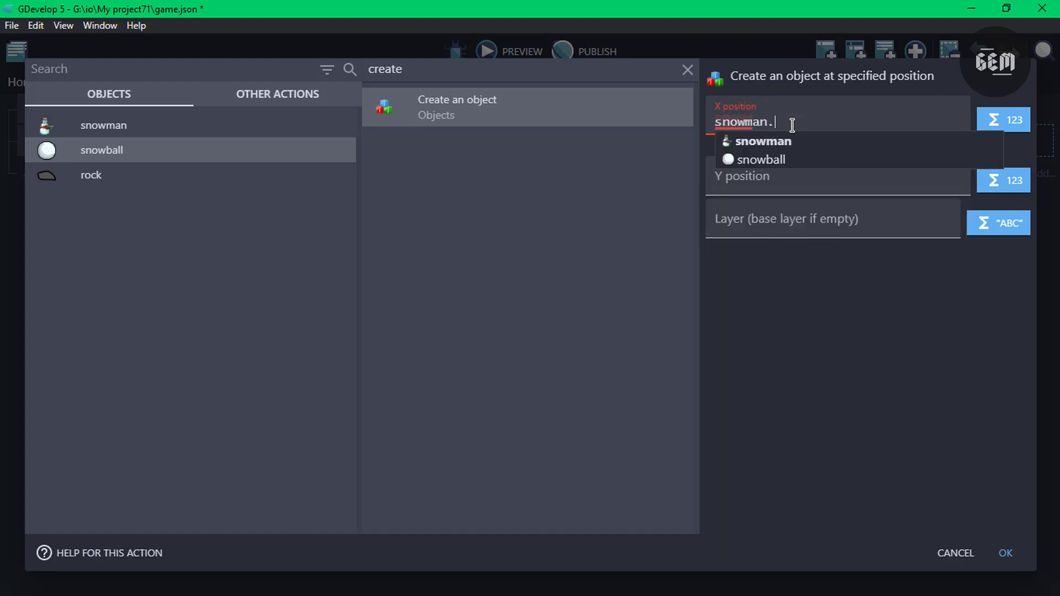
type("p")
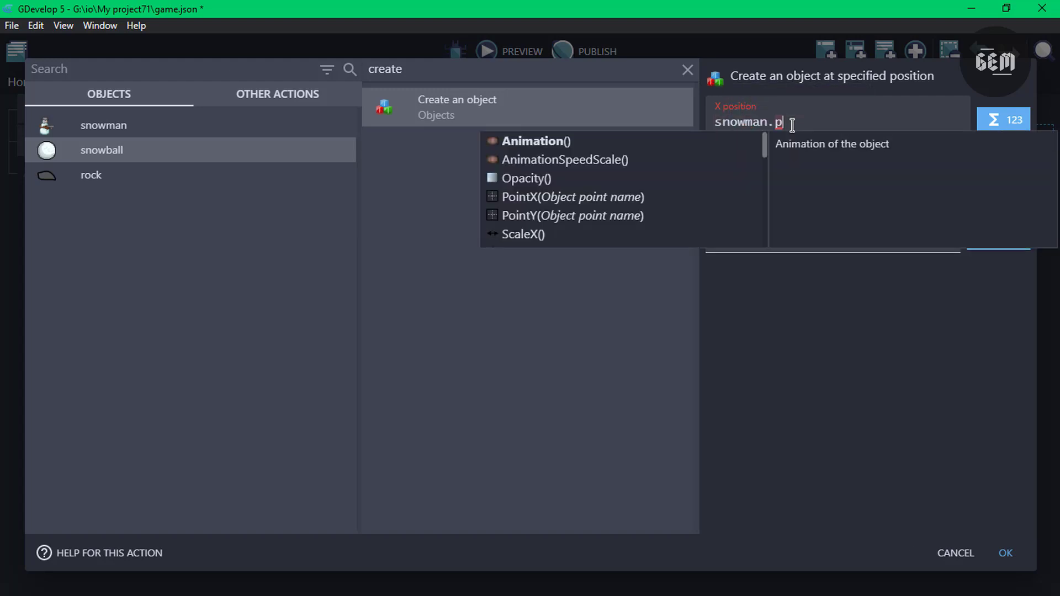
type("oin")
key("Return")
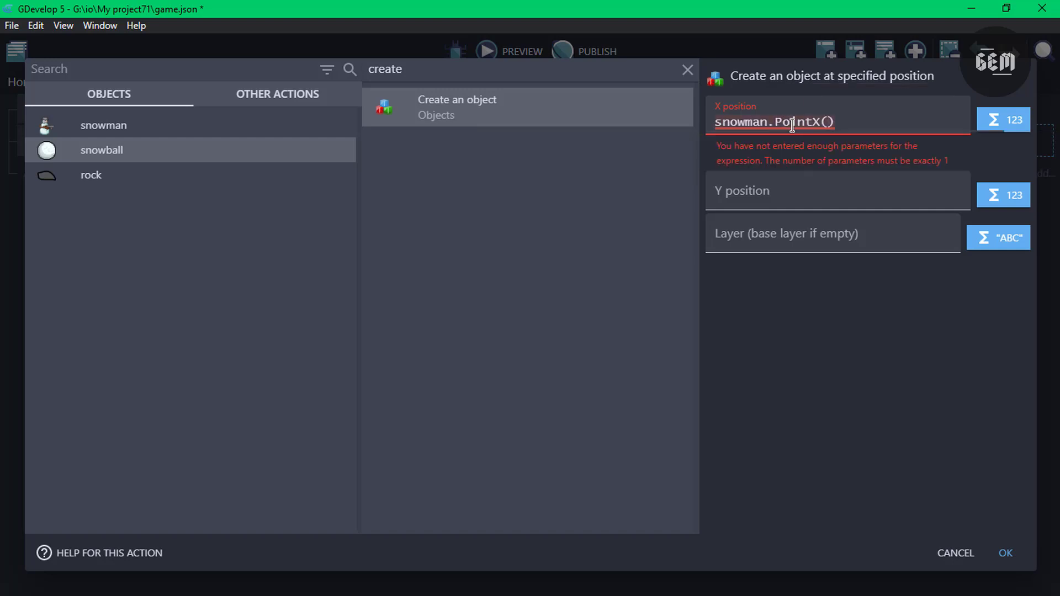
key("Left")
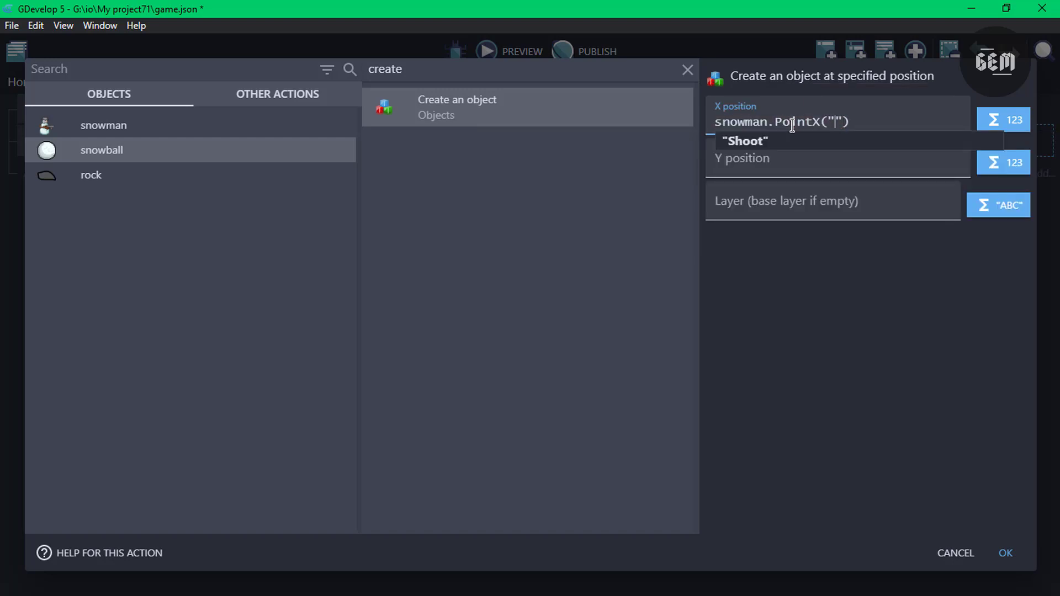
left_click(773, 143)
Set the snowball's Y position to snowman.PointY("Shoot") with base layer "", and confirm the action
left_click(764, 164)
type("sn")
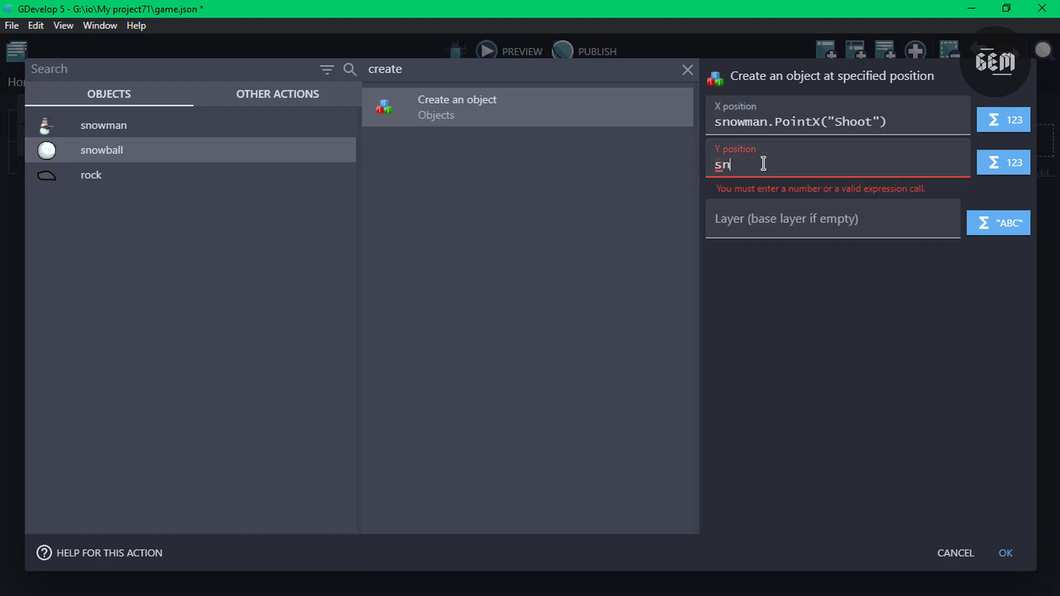
type("owman.p")
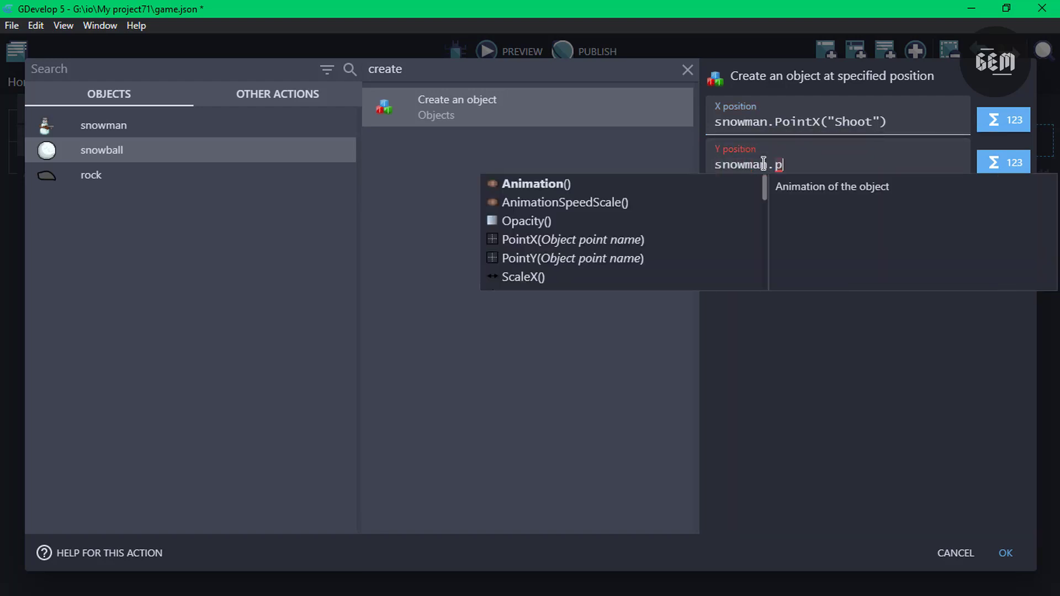
type("oint")
key("Down")
key("Return")
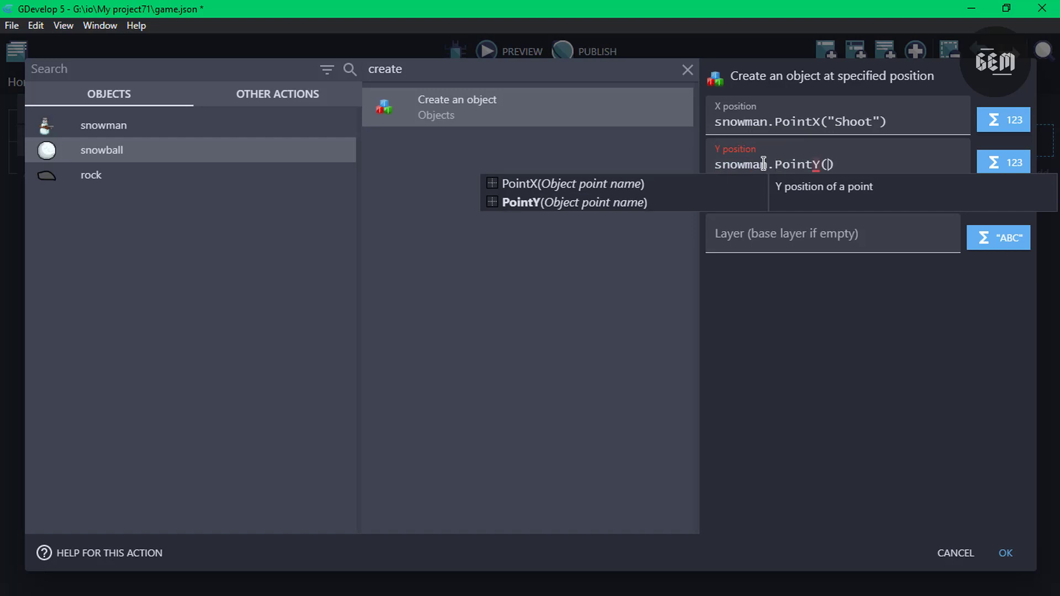
type("\"\"")
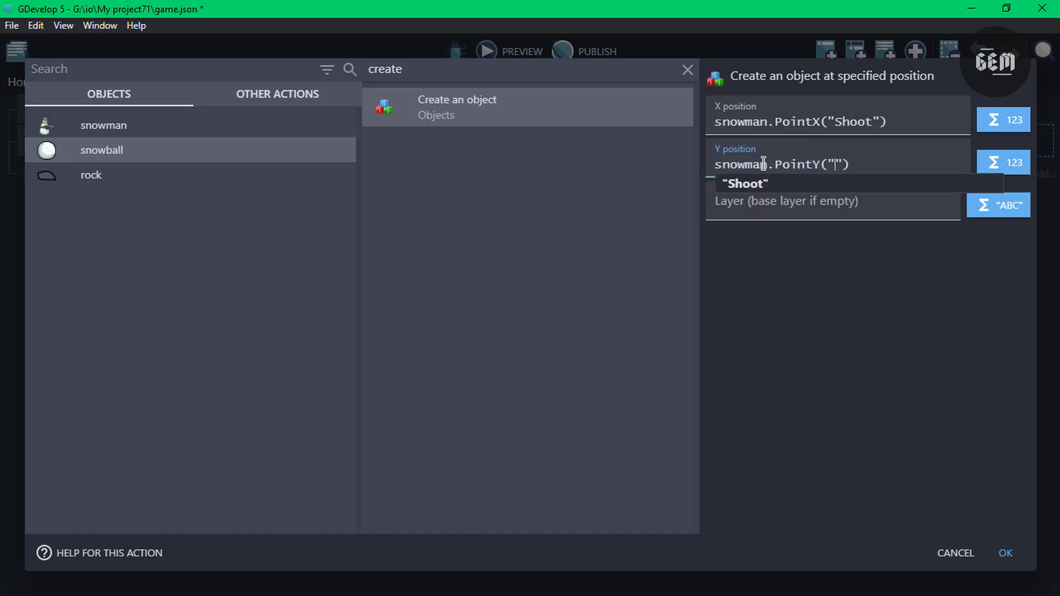
key("Return")
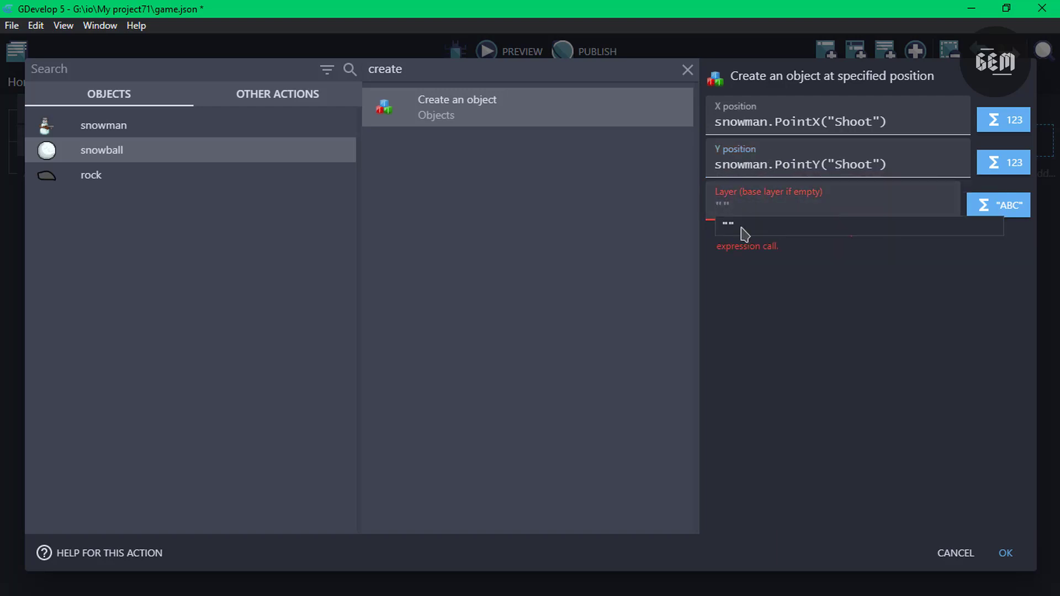
left_click(740, 228)
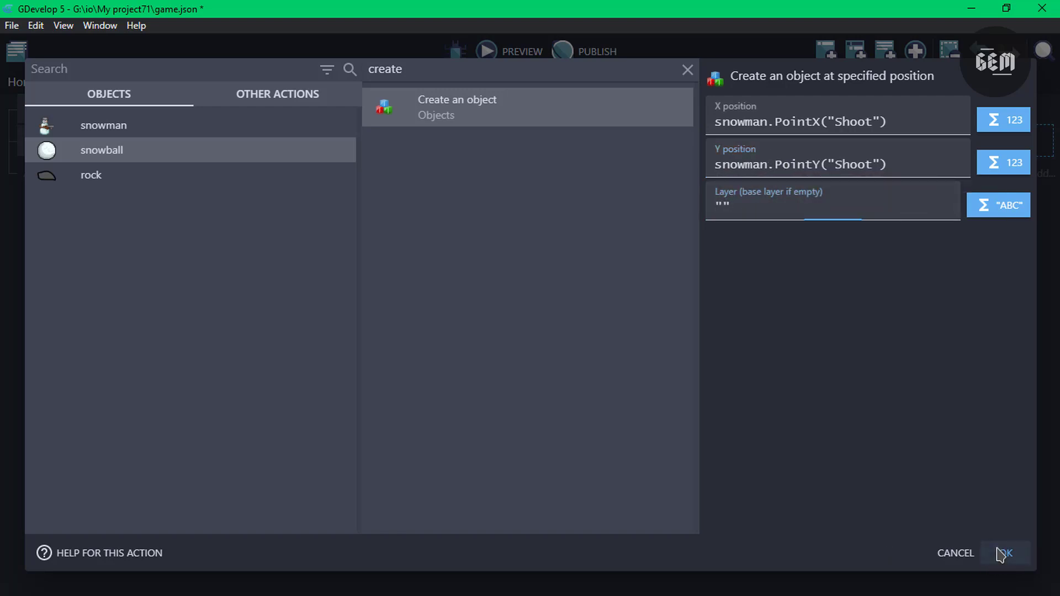
left_click(1005, 554)
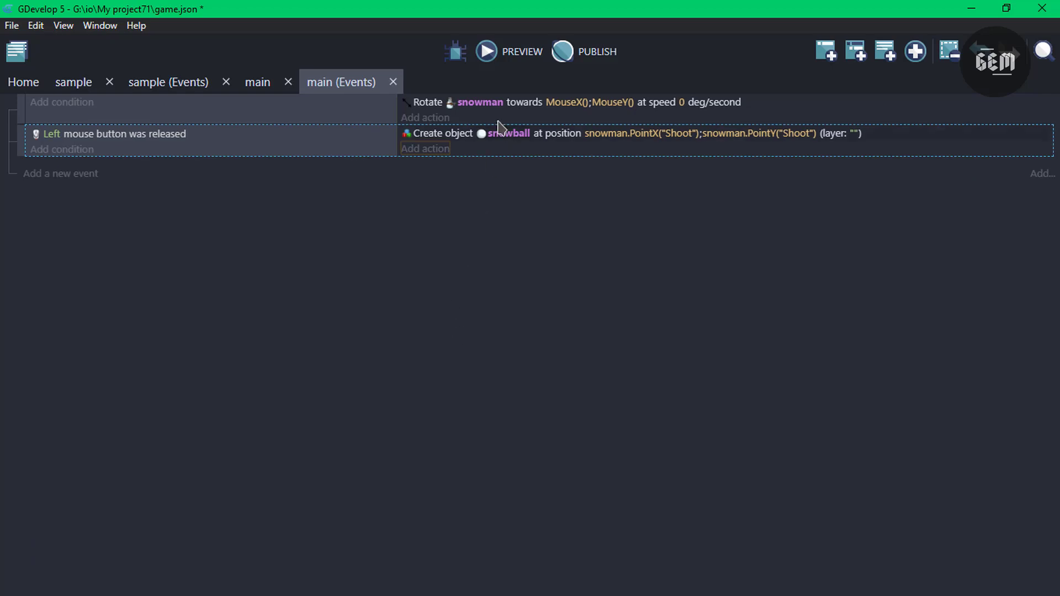
Preview the main scene, fire snowballs in several directions to check where they are created, and close the preview
left_click(506, 56)
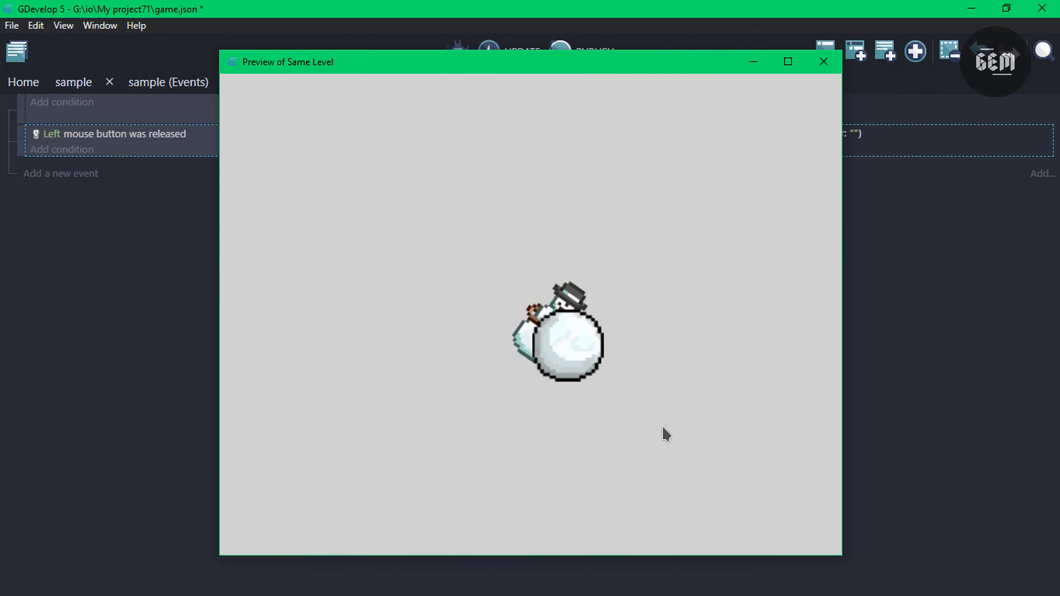
left_click(599, 400)
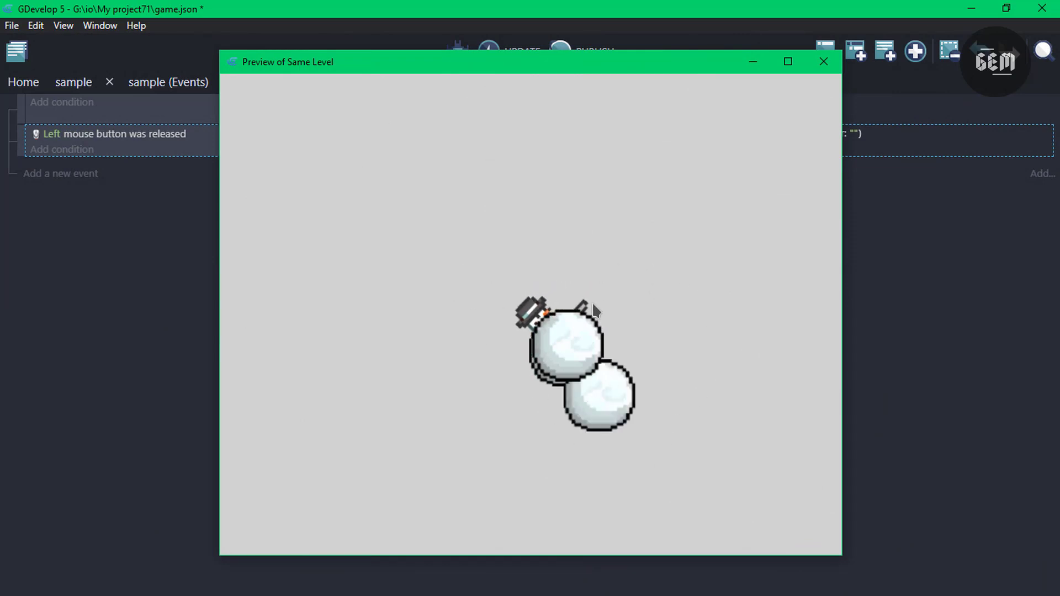
left_click(652, 244)
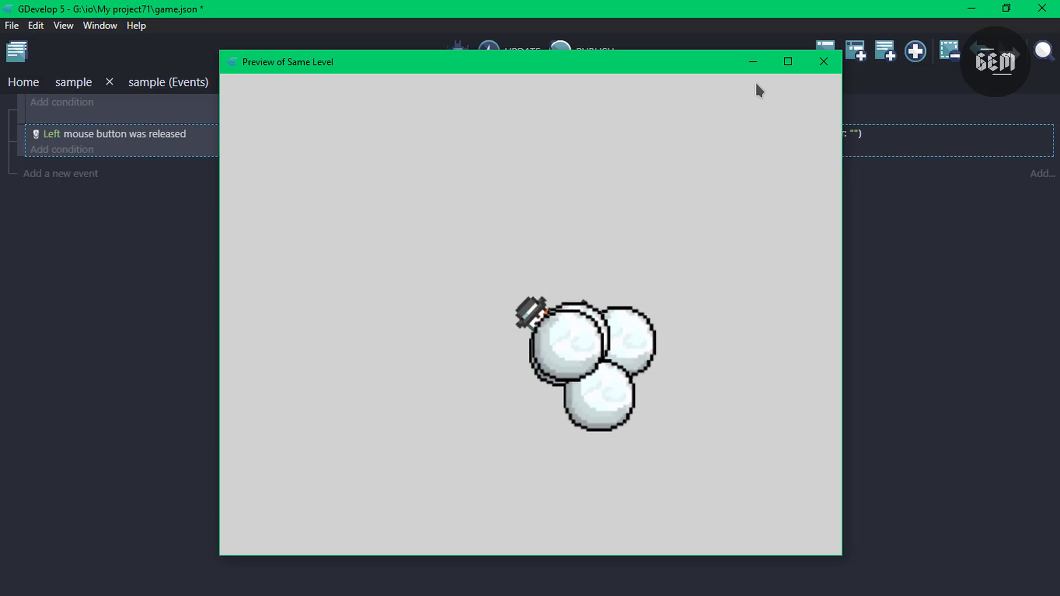
left_click(823, 62)
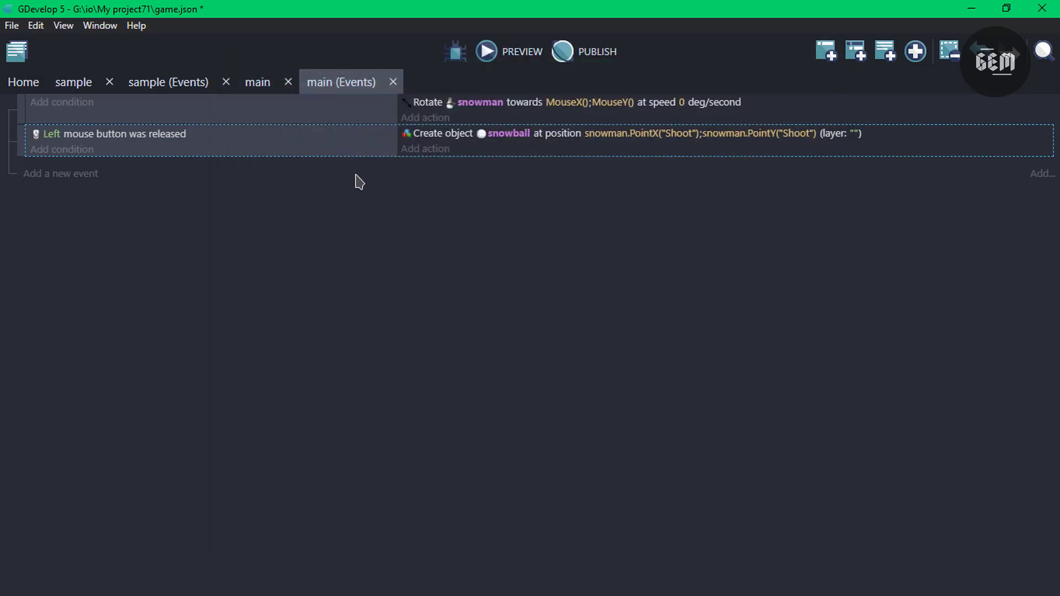
Give the mouse-release event an Add a force (angle) action for the snowball, with snowman.Angle() as the angle
left_click(426, 149)
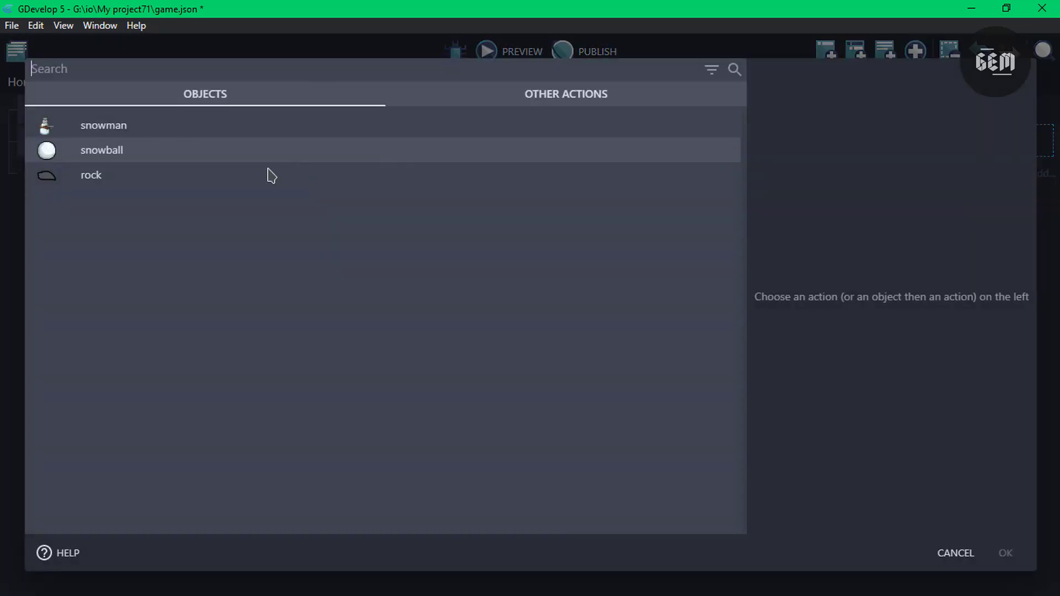
left_click(211, 163)
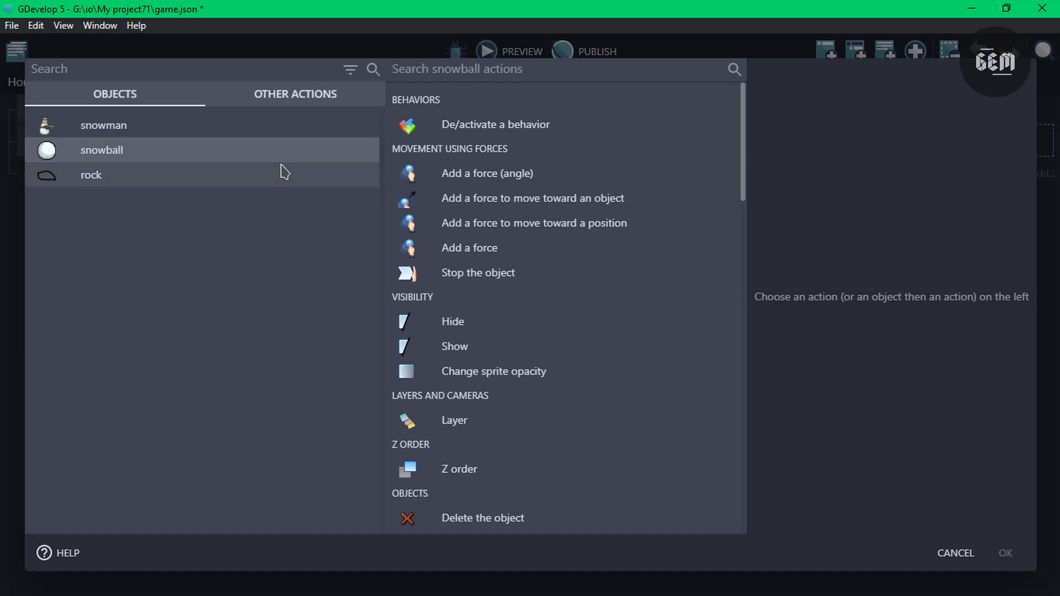
type("force")
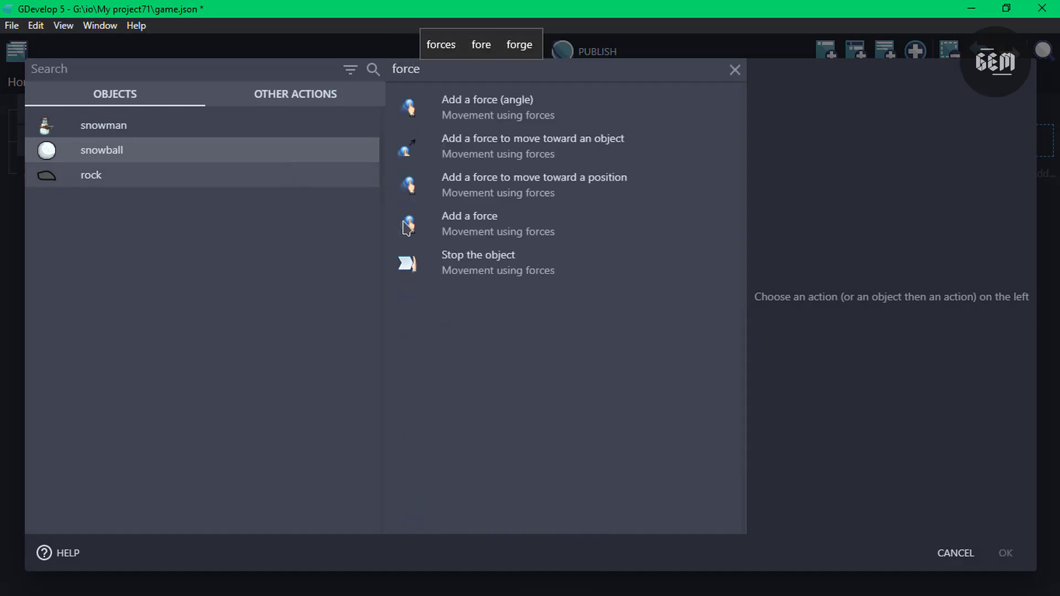
left_click(500, 100)
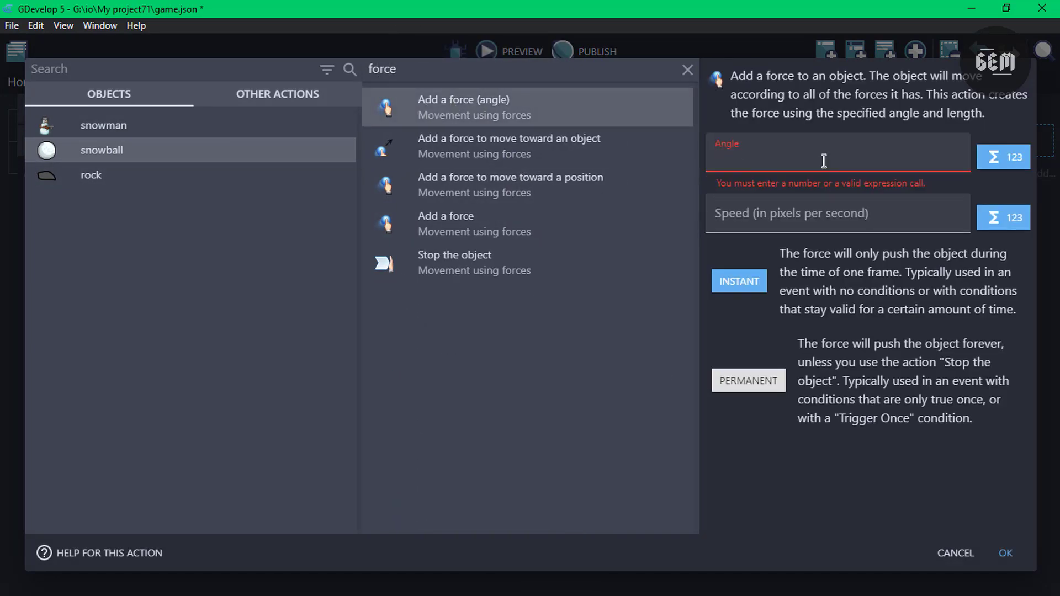
left_click(824, 161)
type("snowman.")
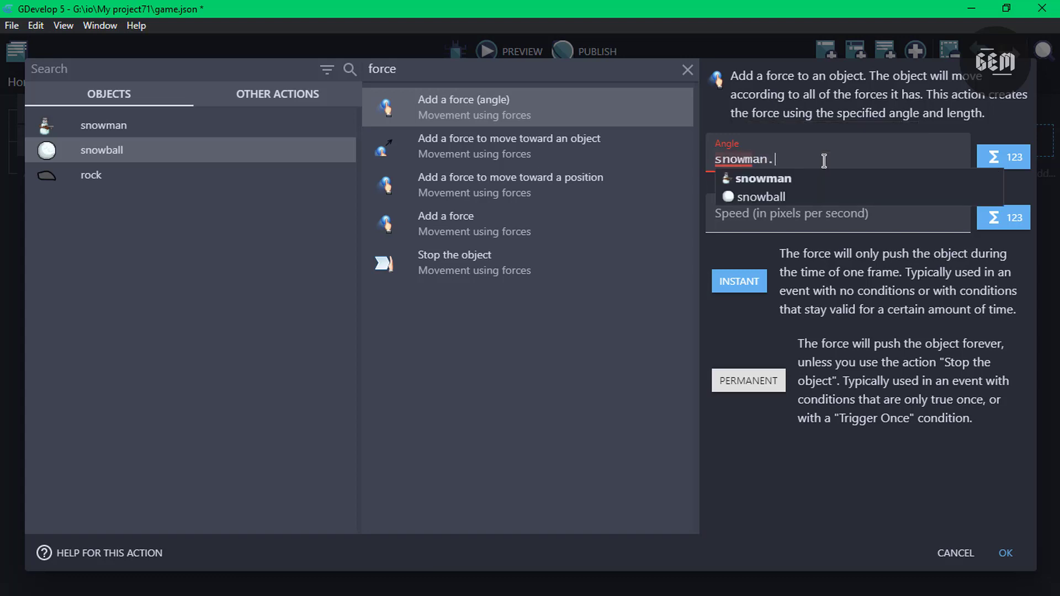
type("angle()")
key("Return")
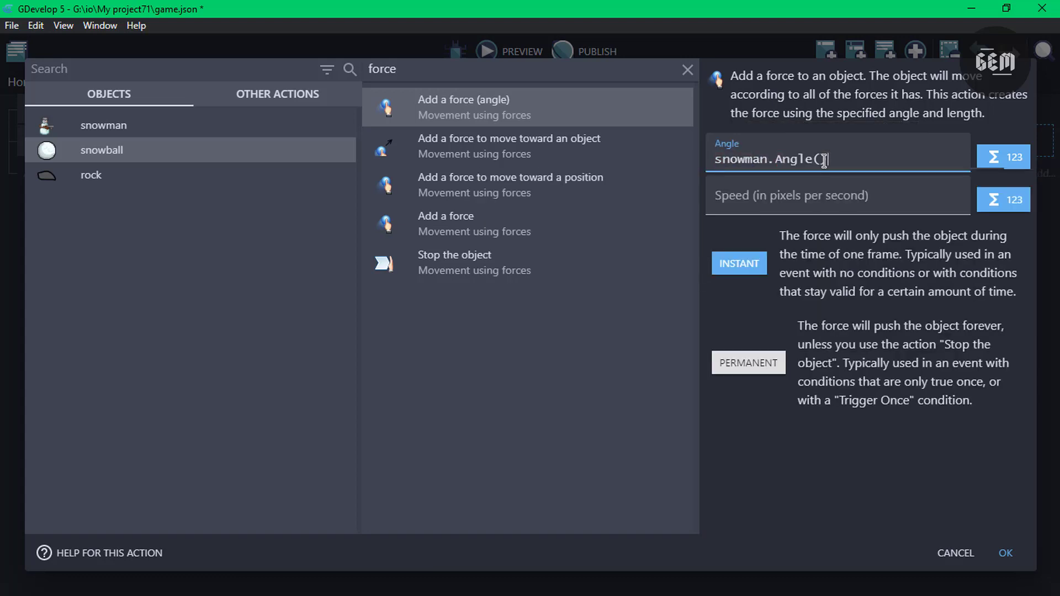
left_click_drag(845, 164, 727, 161)
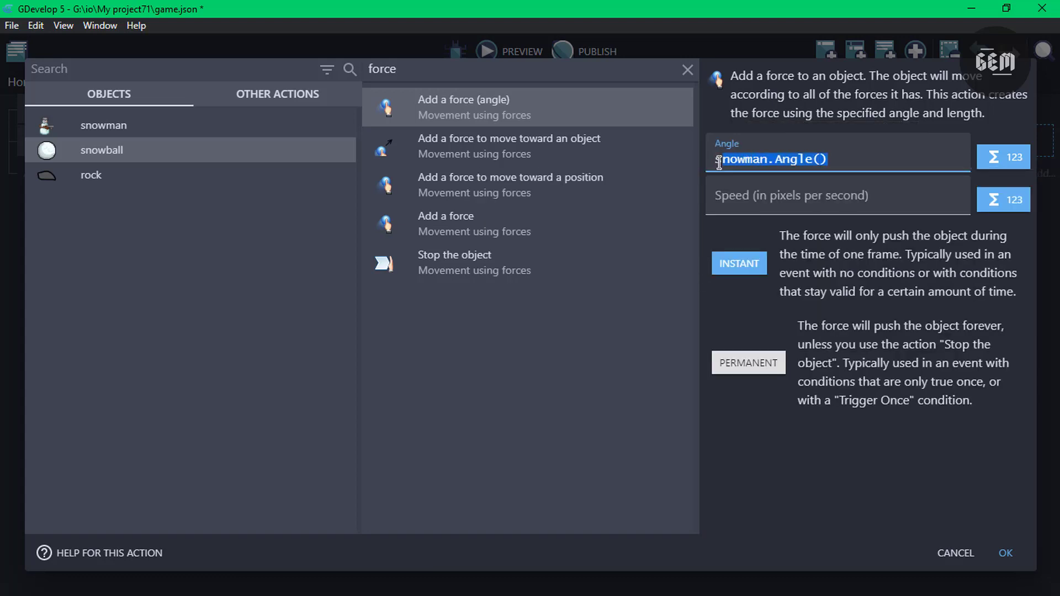
Set the snowball force's speed to 300 pixels per second, make it permanent, and confirm the action
left_click(780, 203)
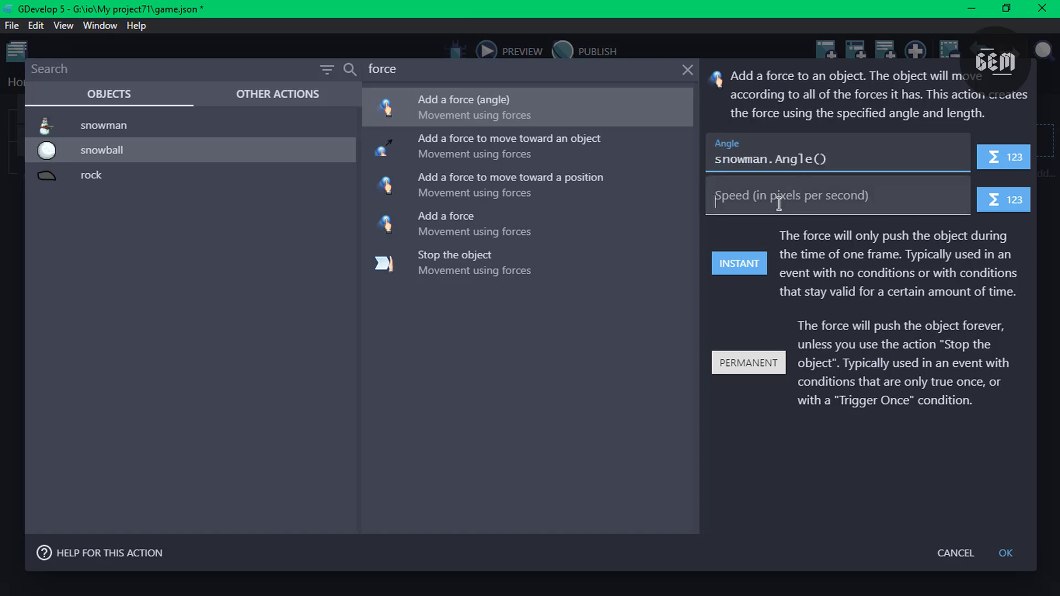
type("300")
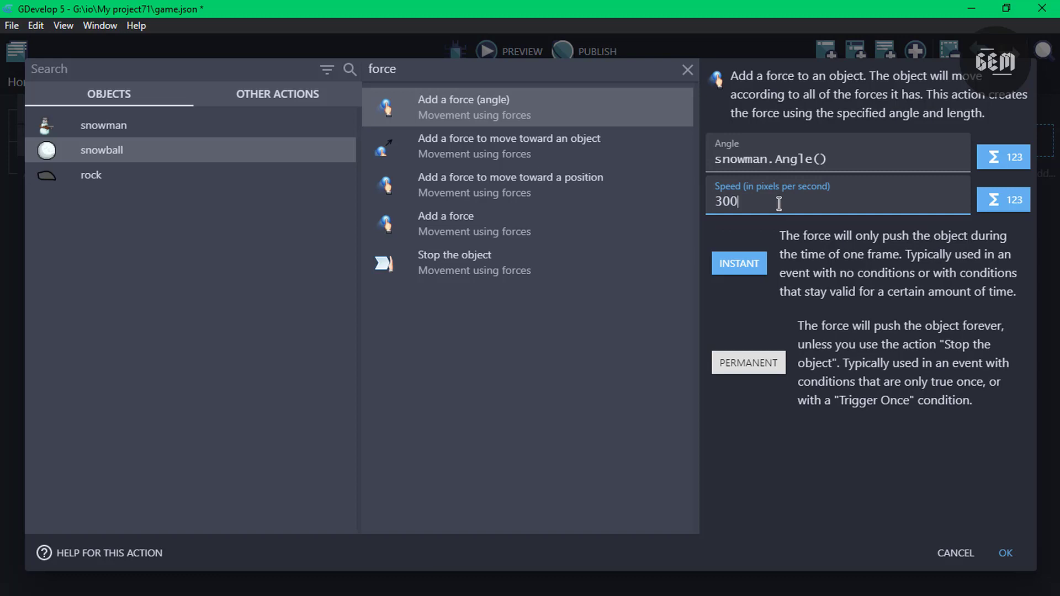
left_click(772, 360)
left_click(1006, 553)
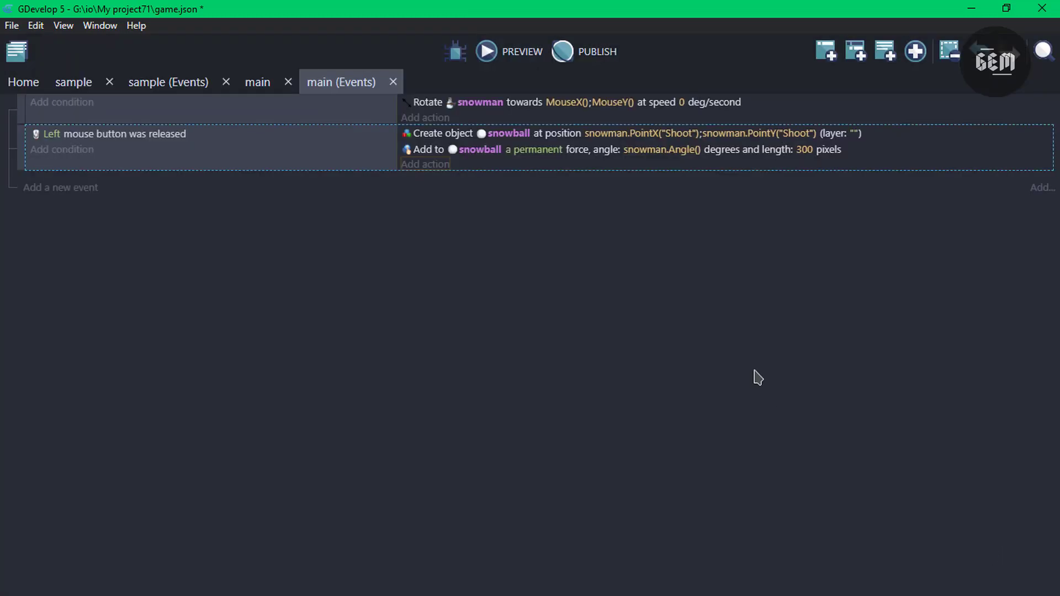
Insert an empty event below the snowman rotation event and give it a Scale action for the snowball
left_click(549, 114)
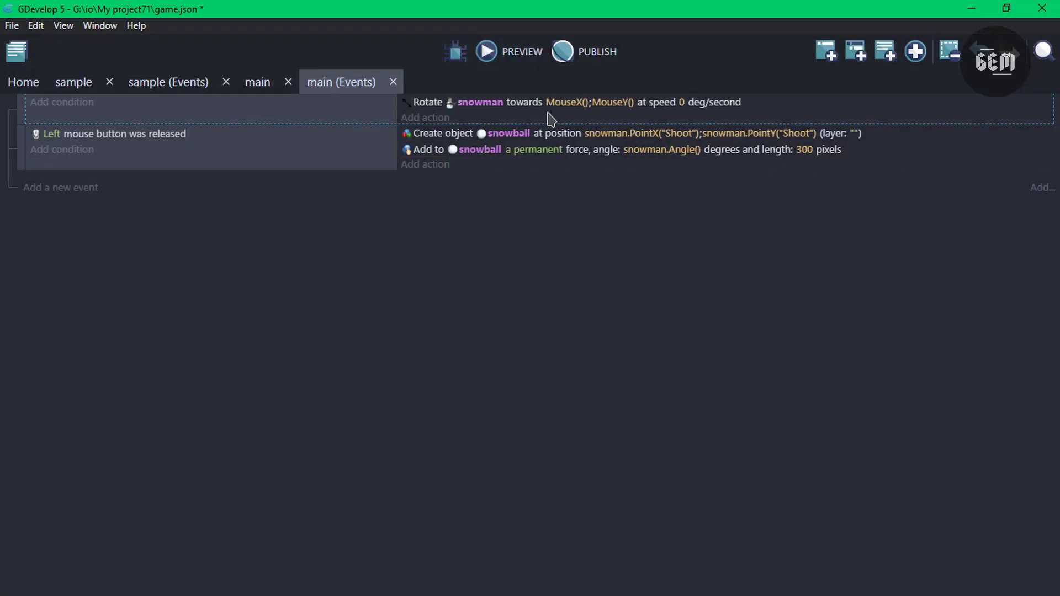
left_click(828, 57)
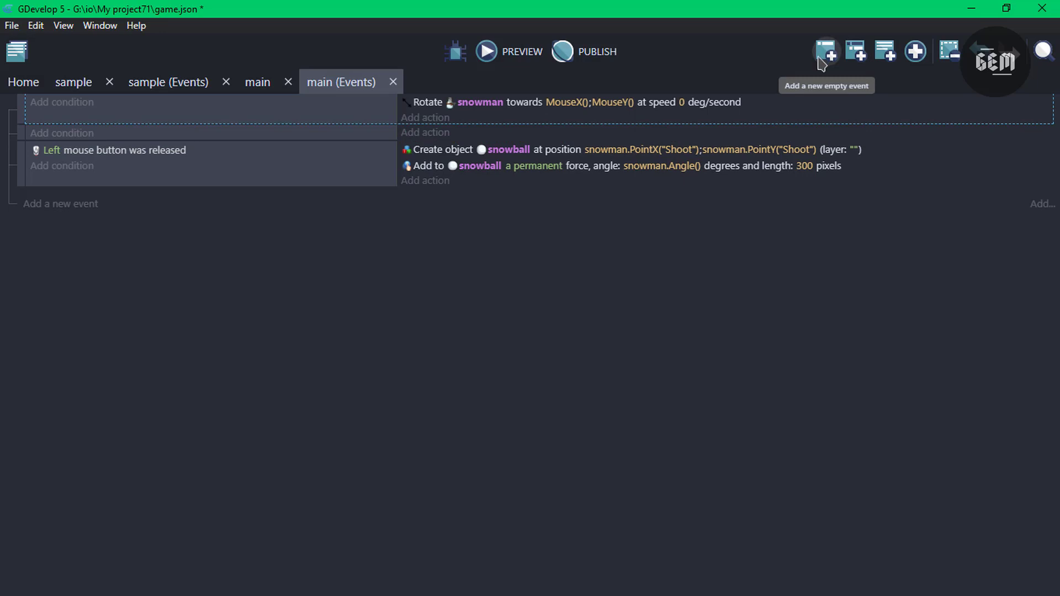
left_click(431, 134)
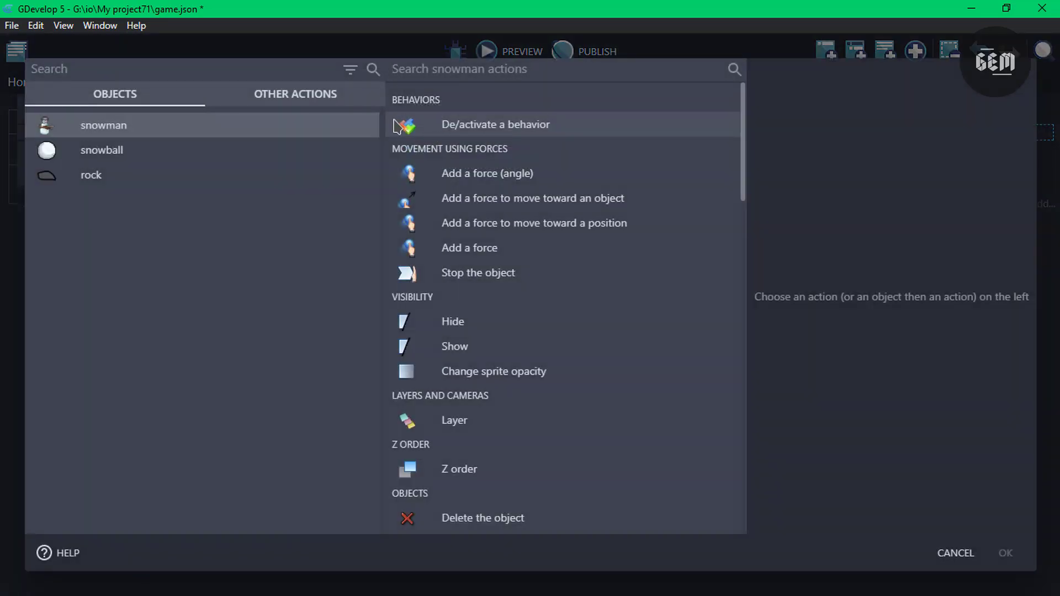
left_click(127, 158)
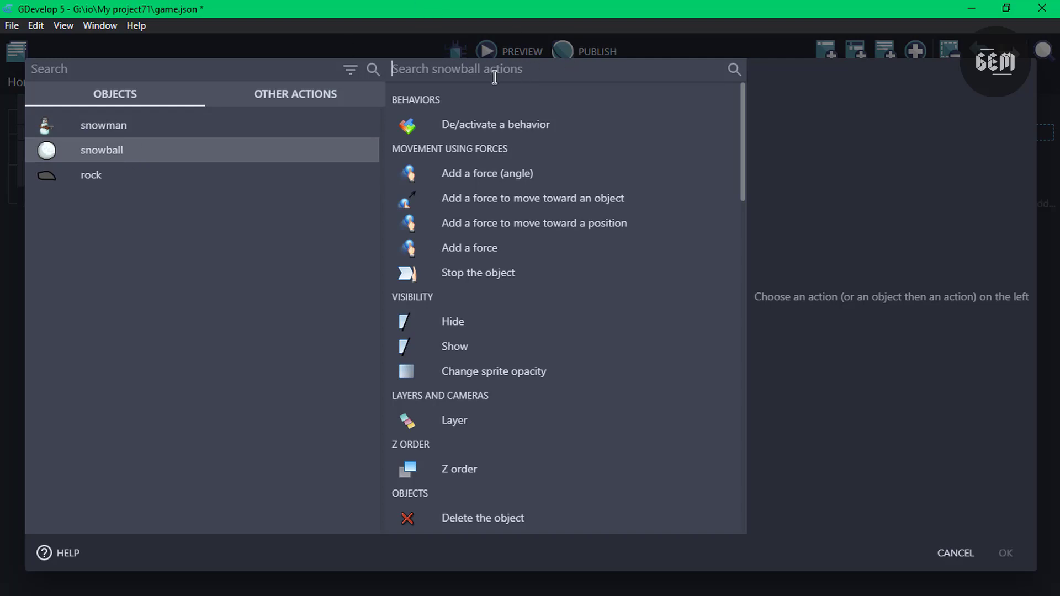
type("scale")
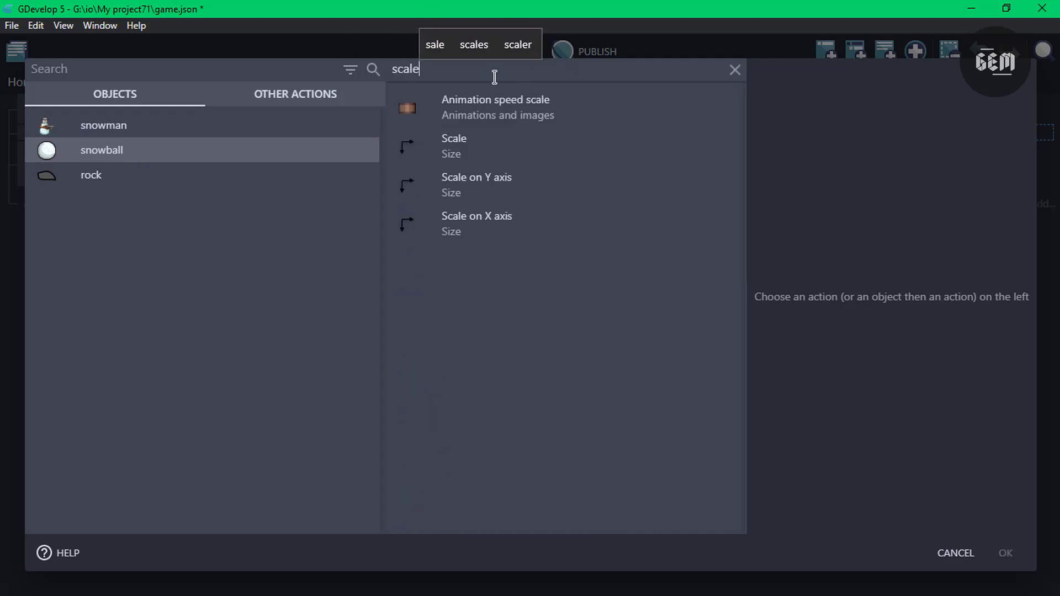
left_click(553, 150)
Have the snowball's Scale action set the scale to 0.2, and confirm it
left_click(763, 123)
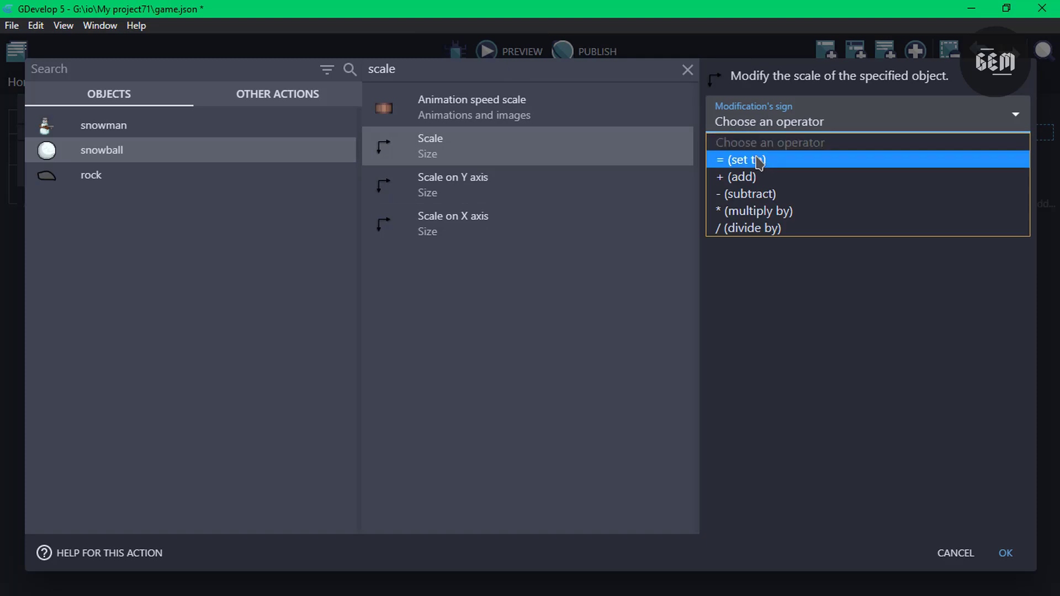
left_click(758, 160)
left_click(766, 160)
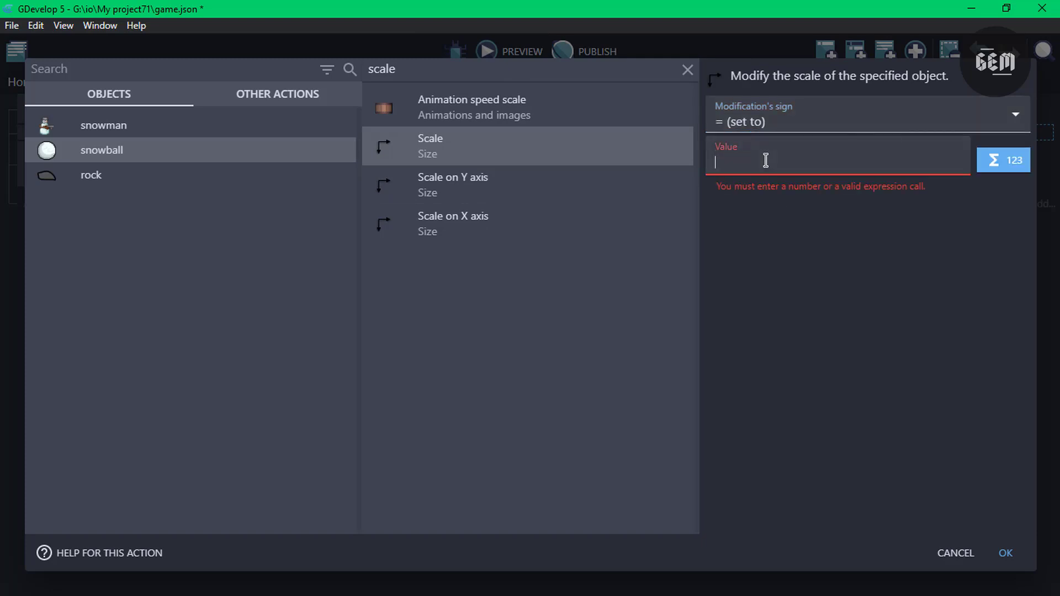
type("0.2")
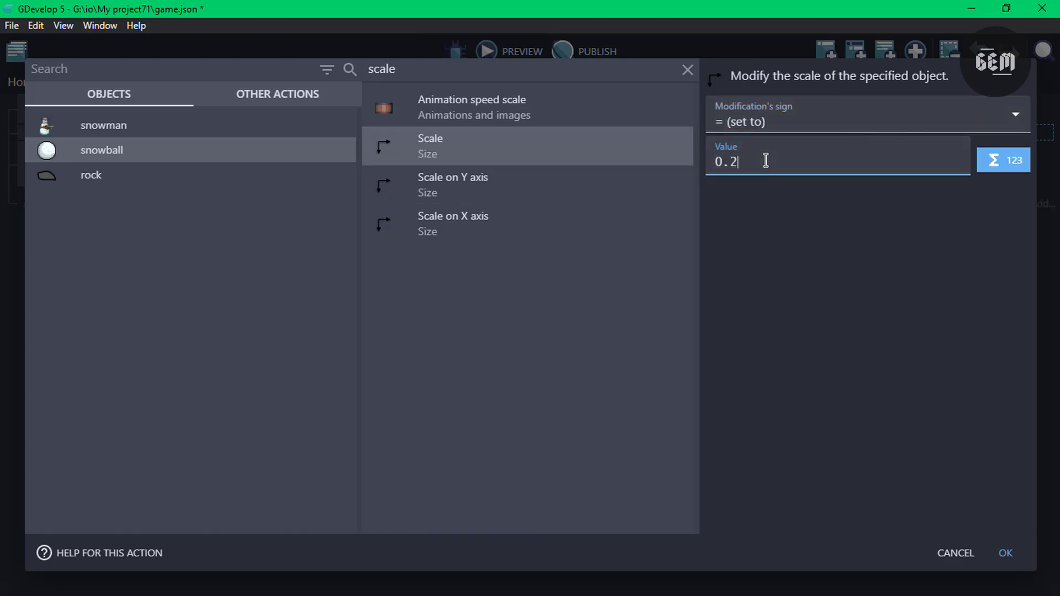
left_click(1007, 554)
Preview the main scene, fire snowballs in many directions to check their size and flight, and close the preview
left_click(487, 51)
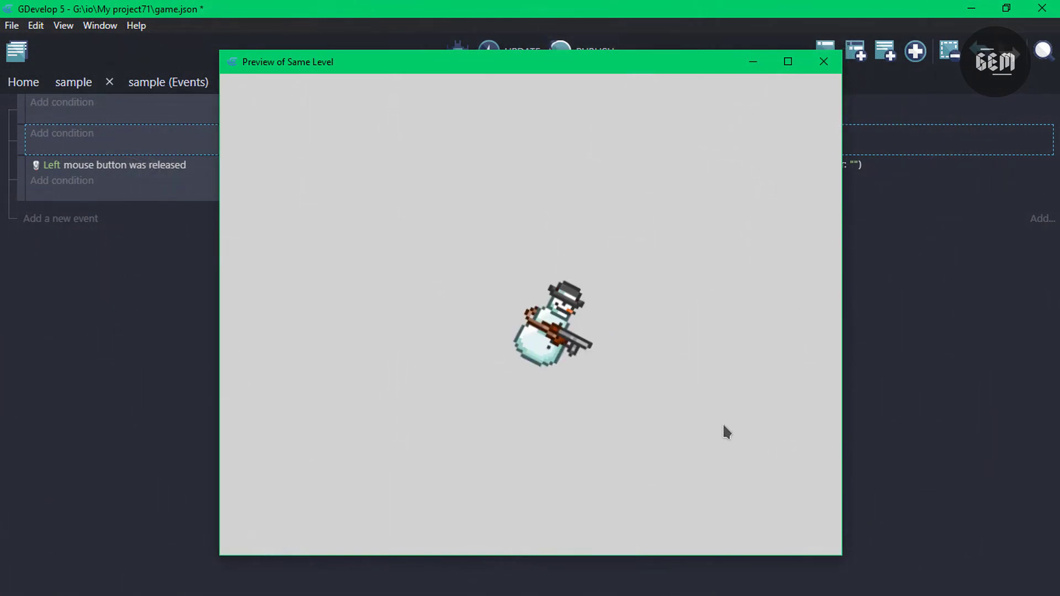
left_click(690, 382)
left_click(663, 287)
left_click(579, 226)
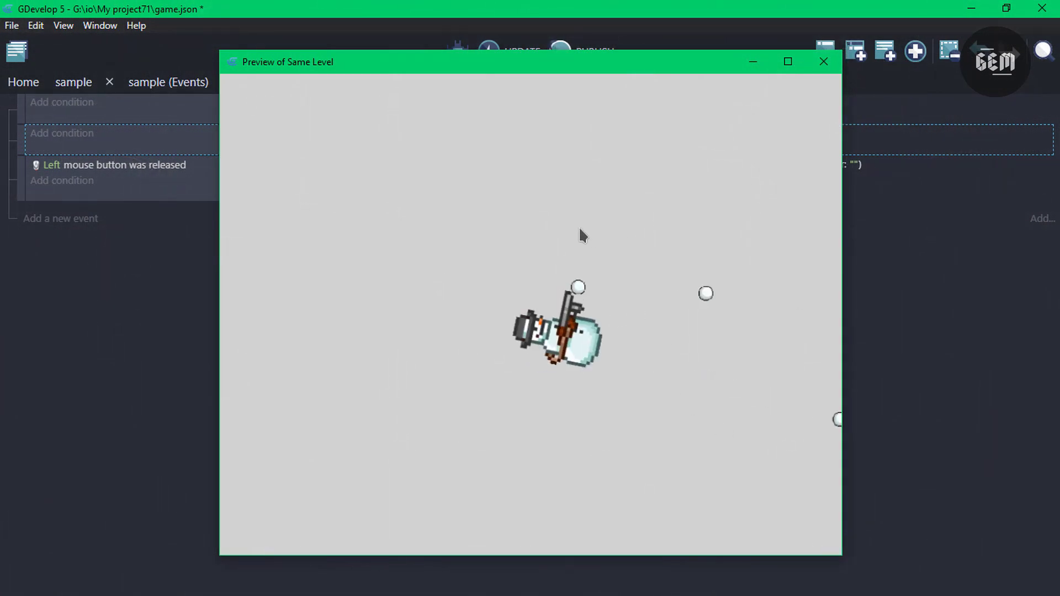
left_click(579, 229)
left_click(495, 242)
left_click(495, 242)
left_click(469, 268)
left_click(468, 267)
left_click(469, 267)
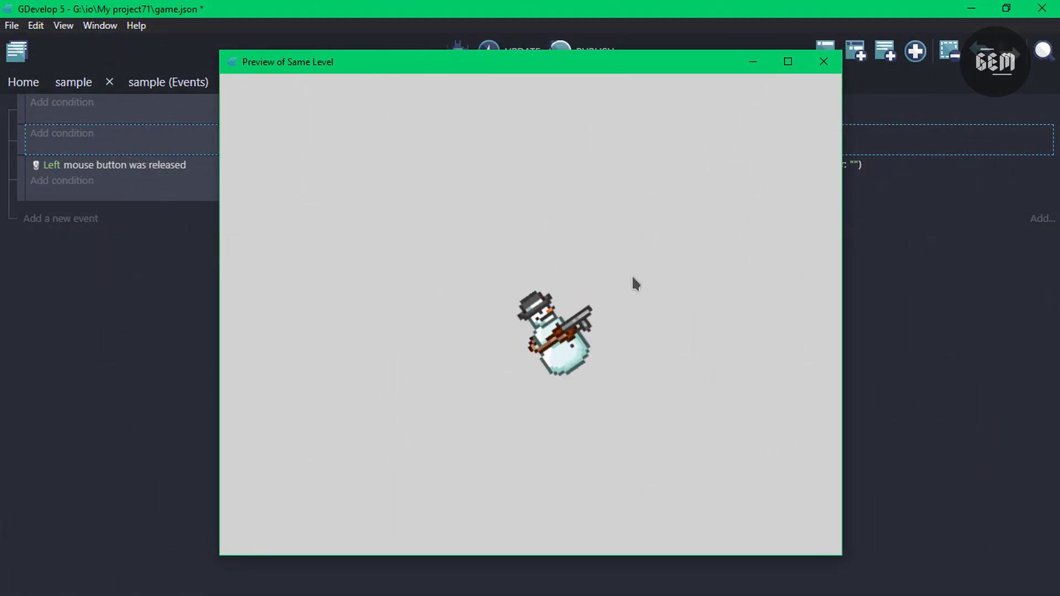
left_click(641, 294)
left_click(641, 293)
left_click(639, 327)
left_click(633, 356)
left_click(463, 417)
left_click(465, 413)
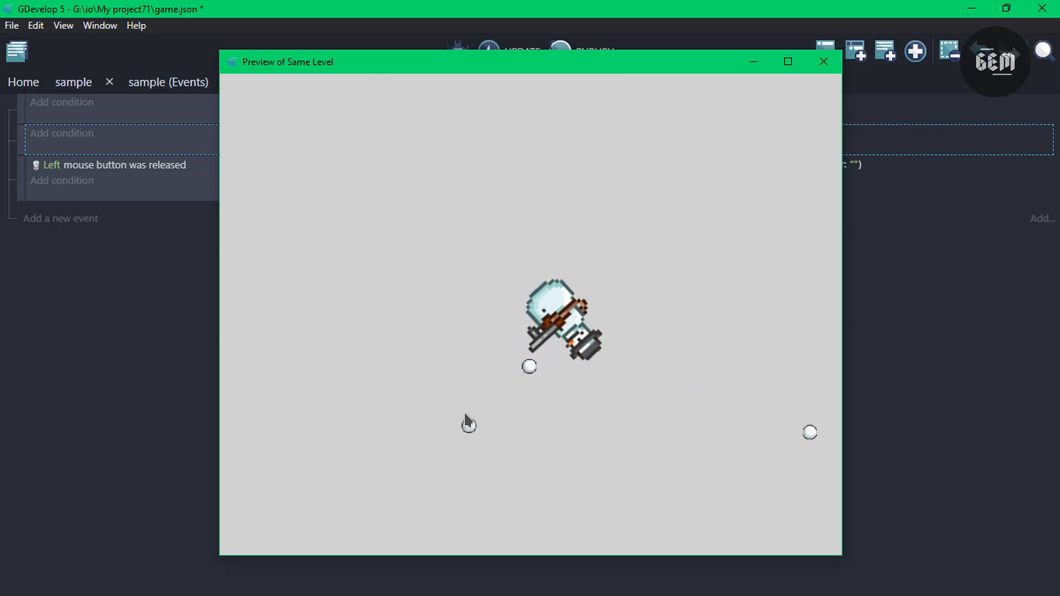
left_click(657, 361)
left_click(662, 359)
left_click(663, 360)
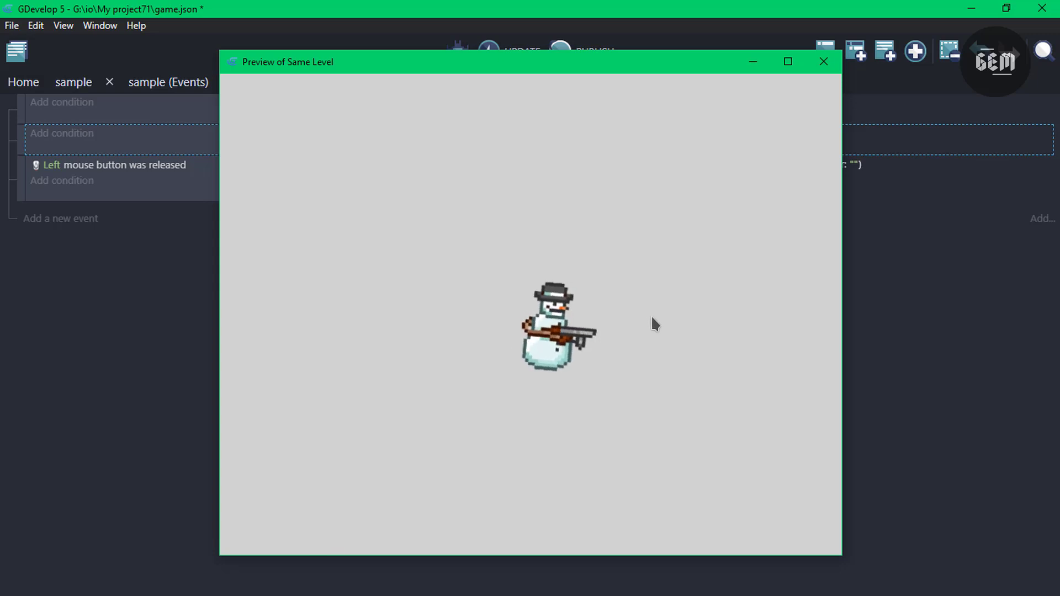
left_click(823, 62)
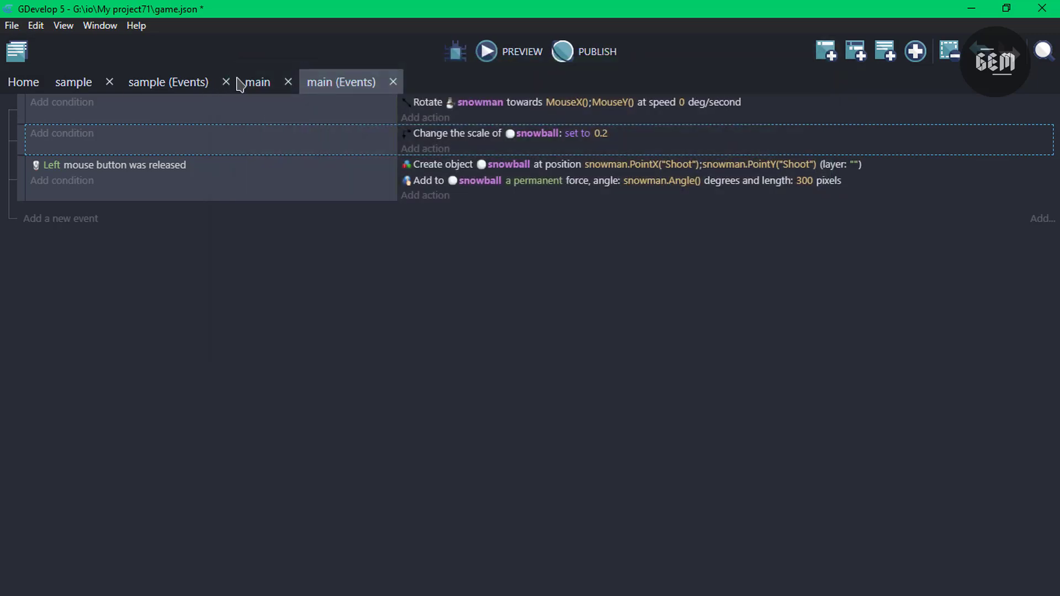
Move the snowball's Origin point onto its center, at about X 42.5, Y 45.5, and apply the object changes
left_click(253, 83)
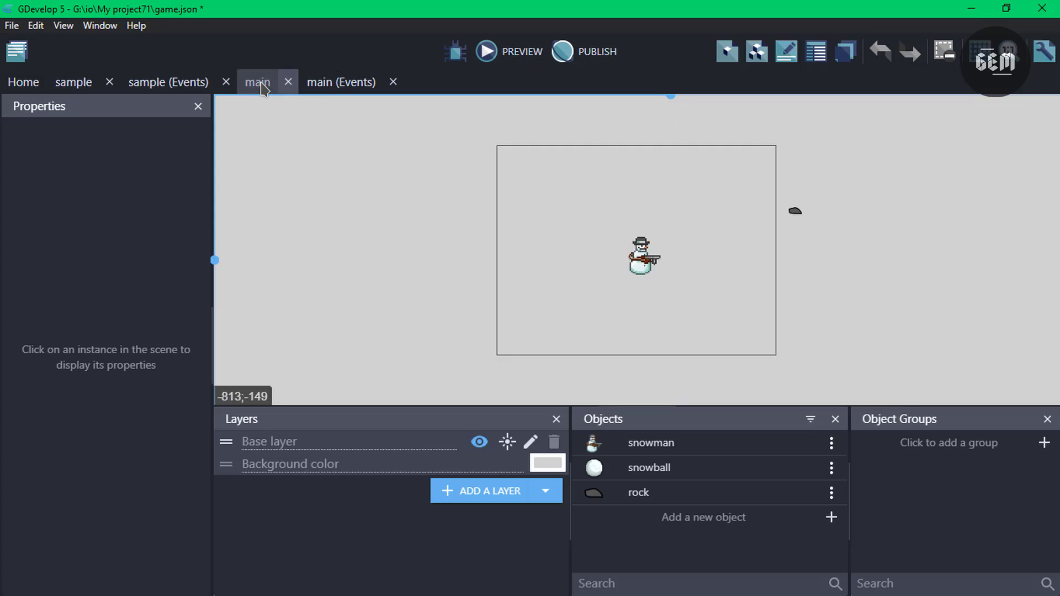
double_click(660, 474)
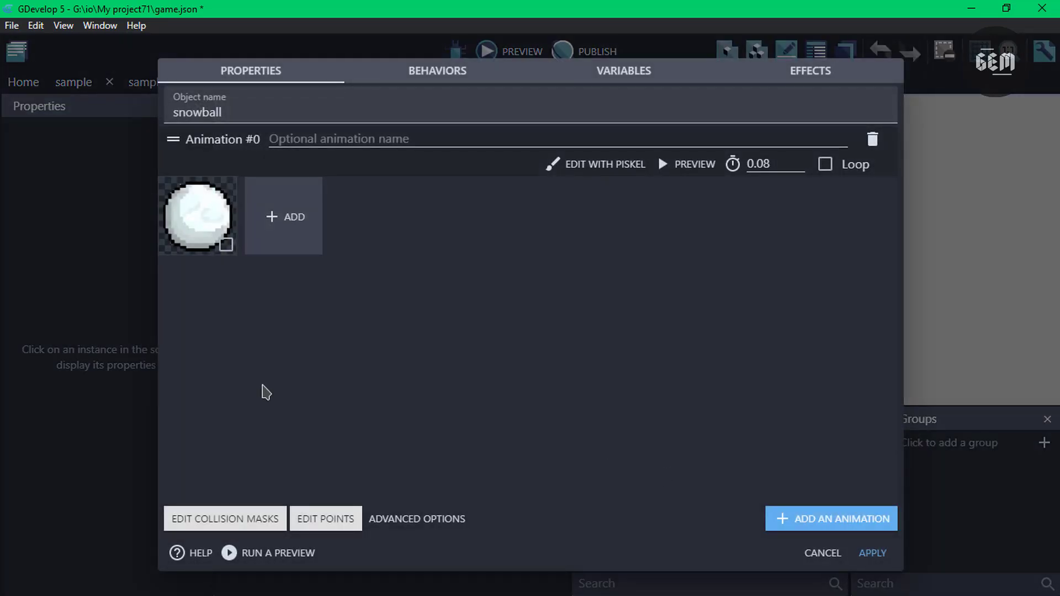
left_click(323, 523)
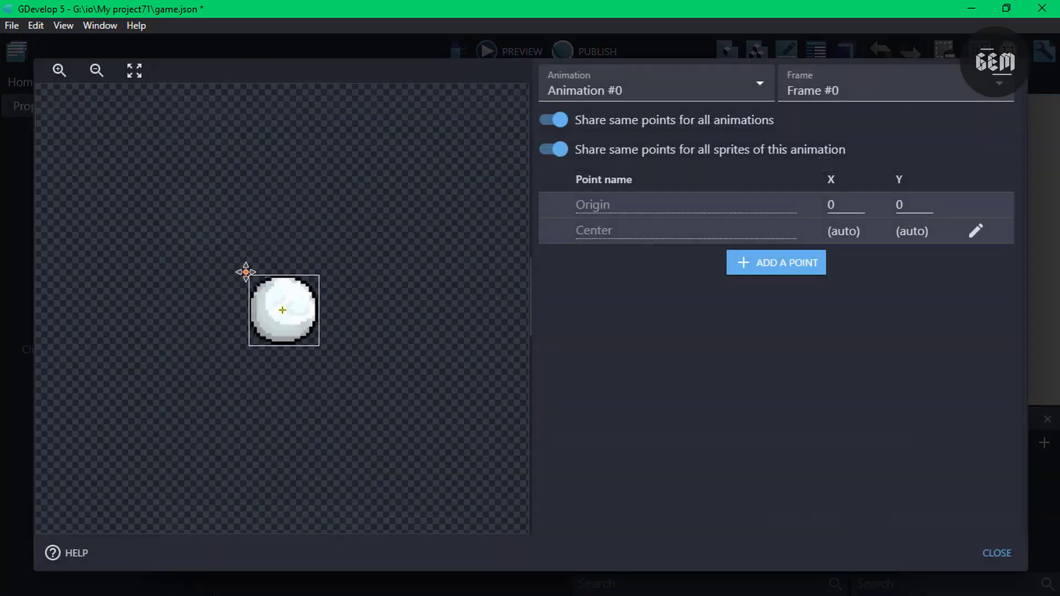
left_click_drag(247, 271, 282, 310)
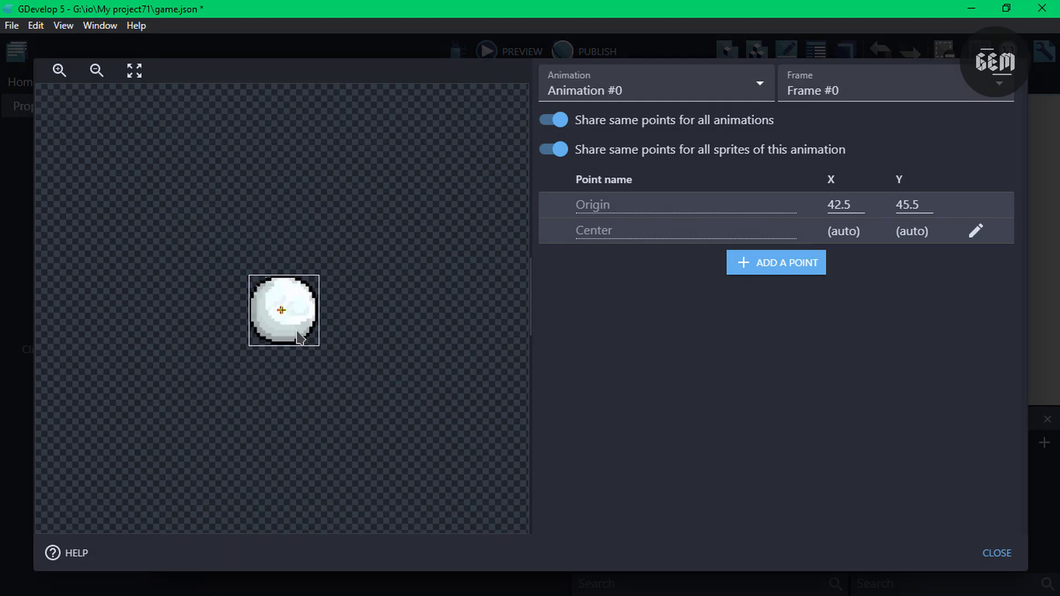
left_click(997, 552)
left_click(877, 554)
Preview the scene again, fire snowballs all around to check their alignment with the gun, and close the preview
left_click(495, 55)
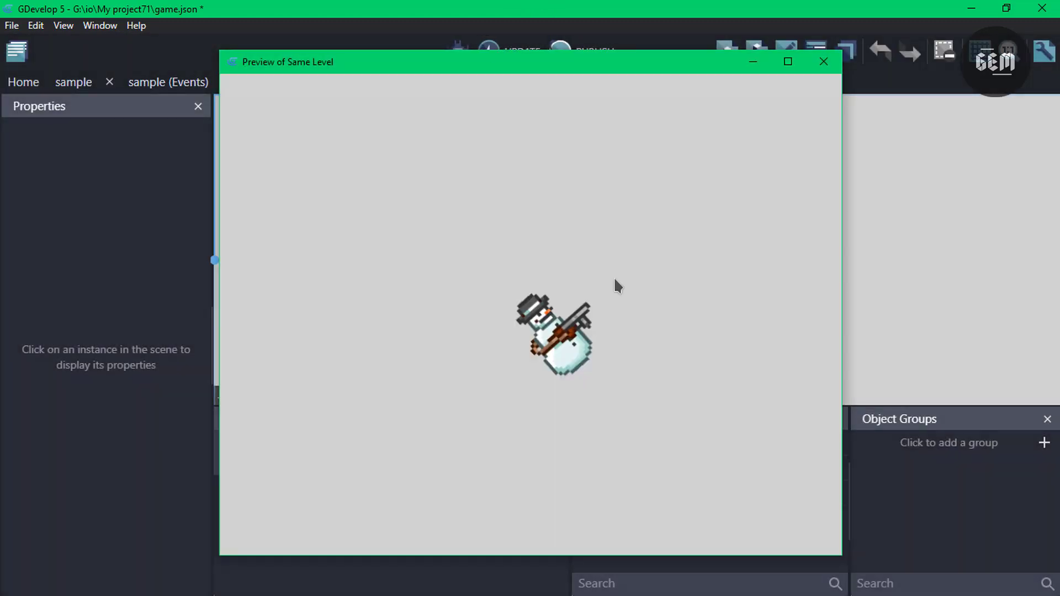
left_click(613, 276)
double_click(558, 244)
double_click(483, 245)
triple_click(760, 314)
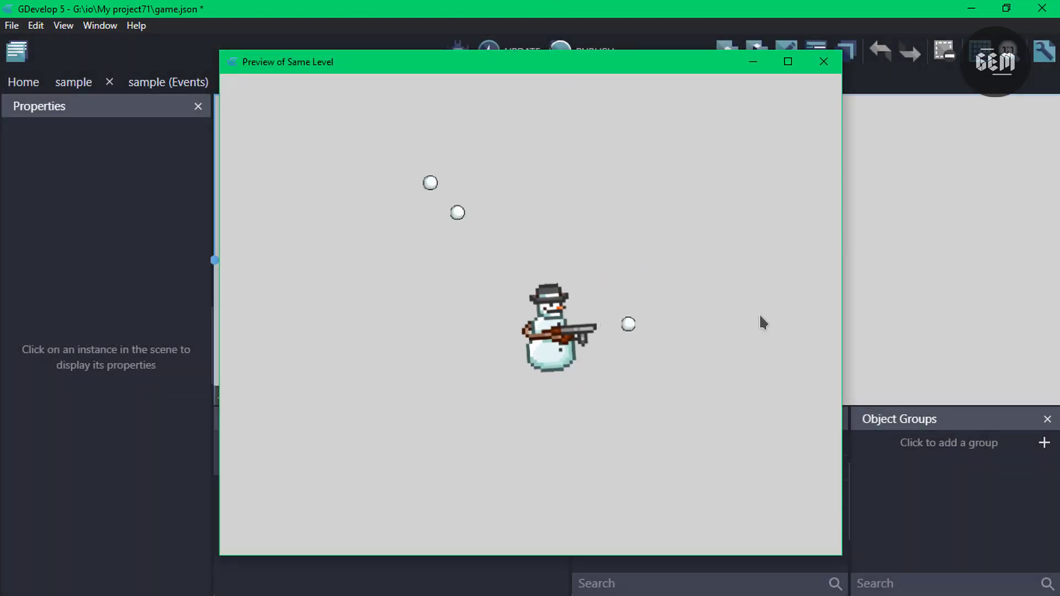
double_click(698, 386)
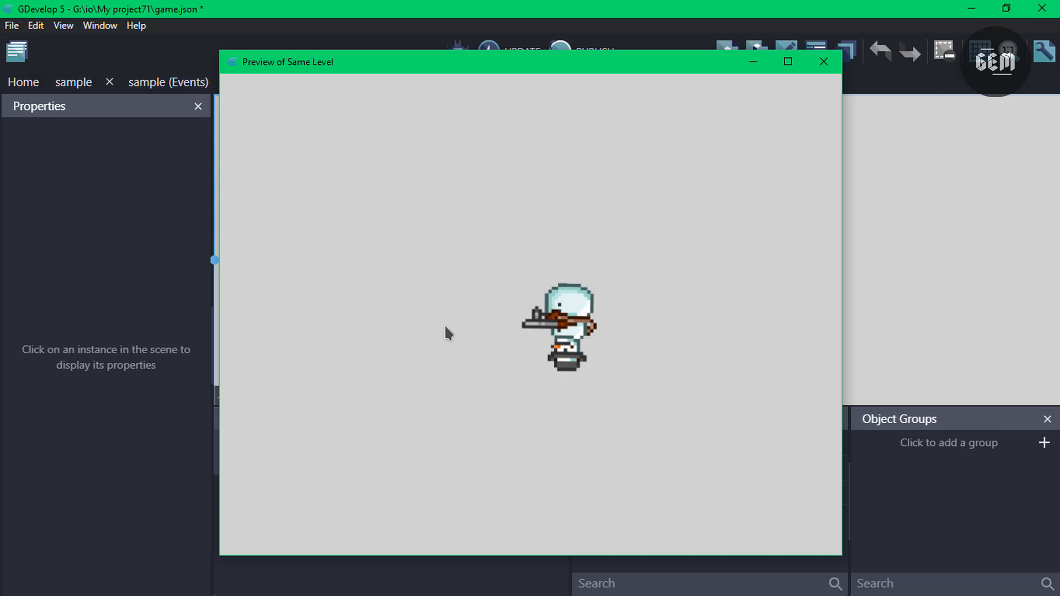
left_click(823, 61)
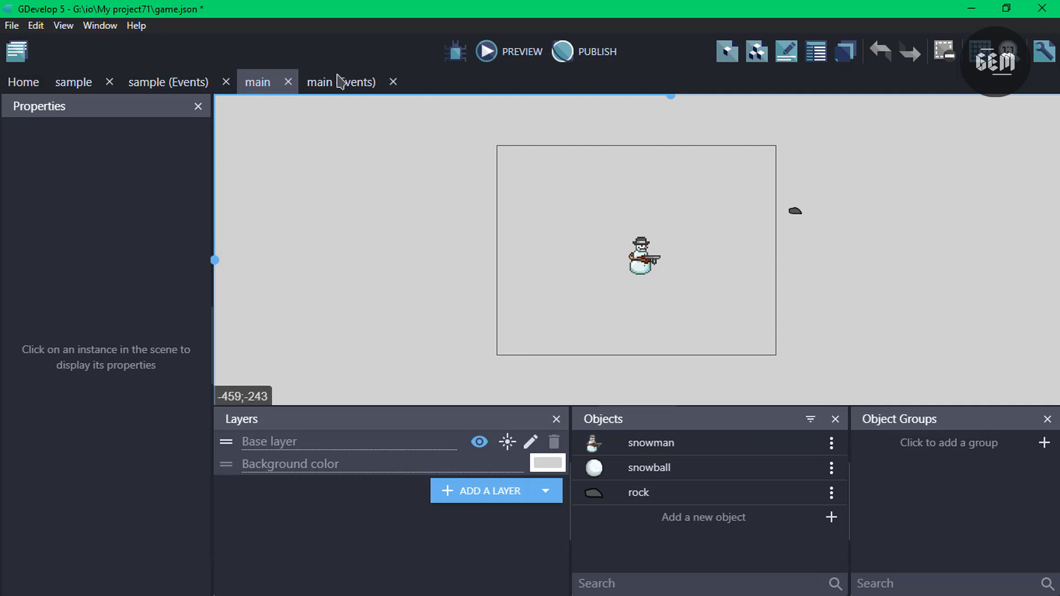
Add a new event to the main scene's events with a Create an object action for the rock at X position -10
left_click(341, 82)
left_click(41, 220)
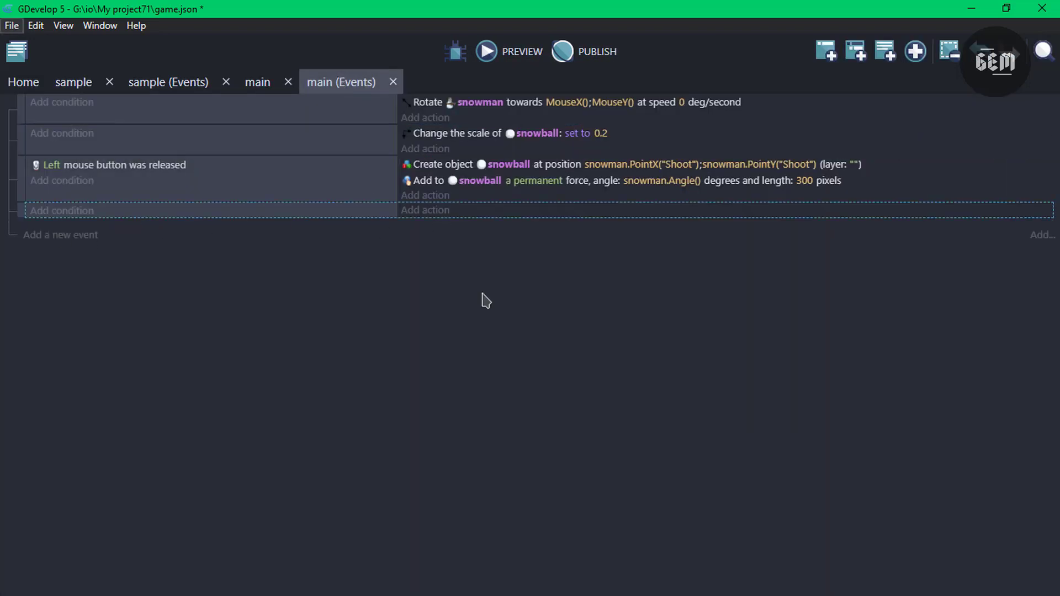
left_click(417, 210)
left_click(87, 177)
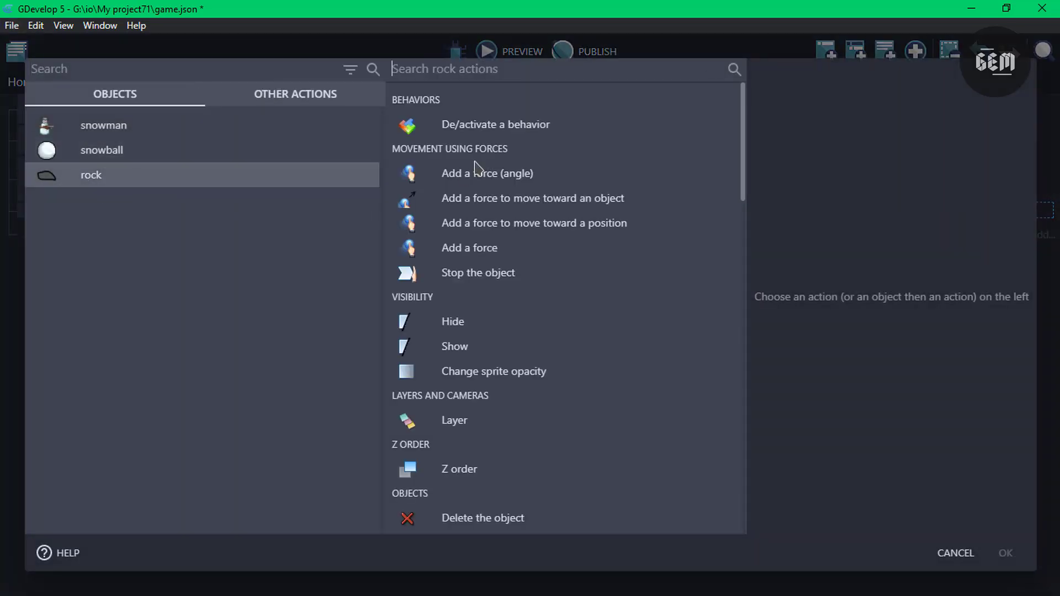
type("create")
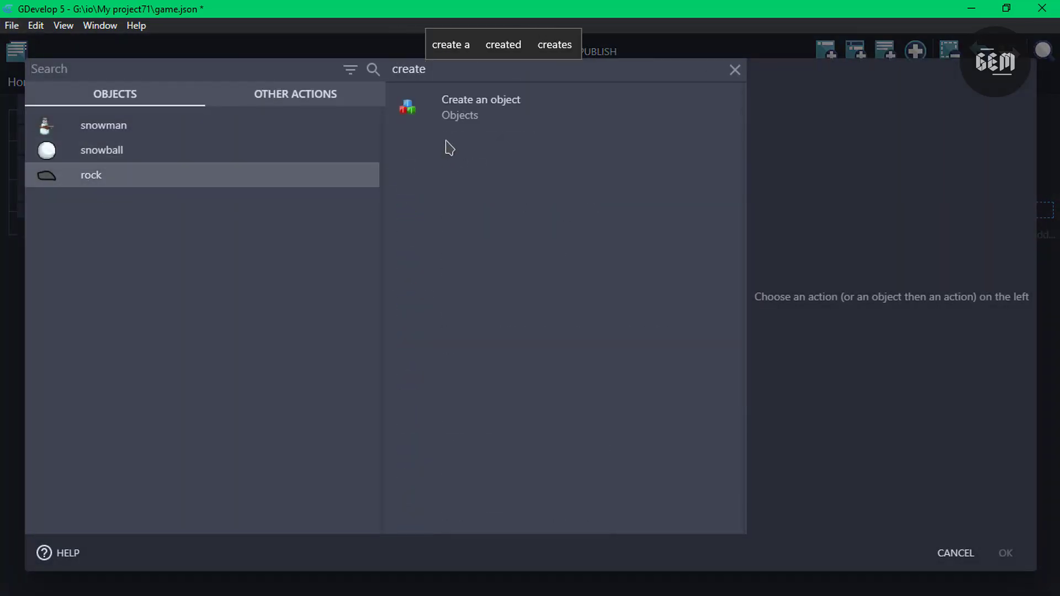
left_click(478, 110)
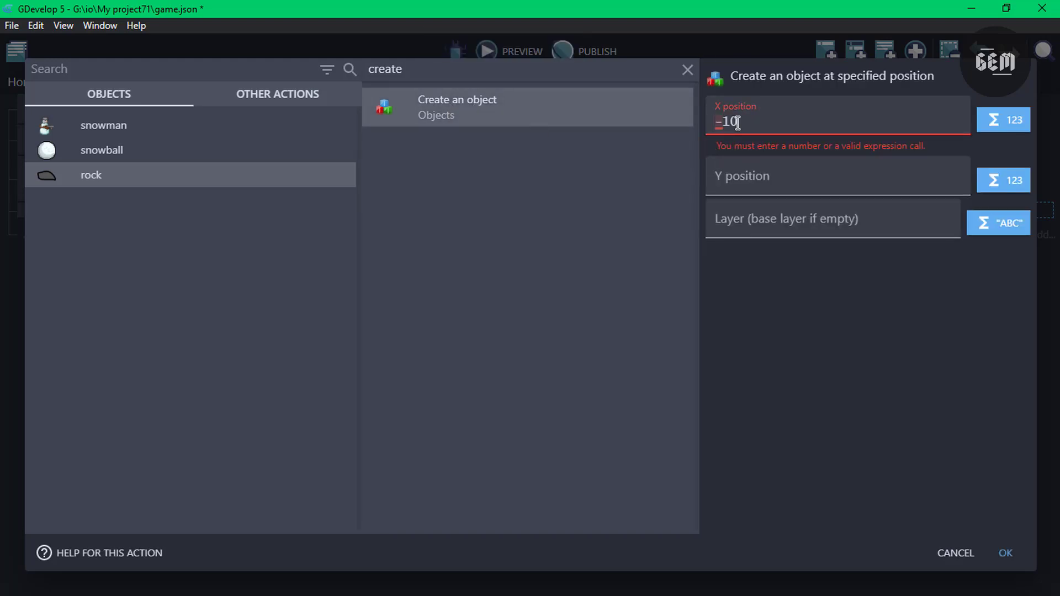
Set the rock's Y position to RandomInRange(0, SceneWindowHeight()) with layer "", and confirm the create action
left_click(761, 170)
type("rando")
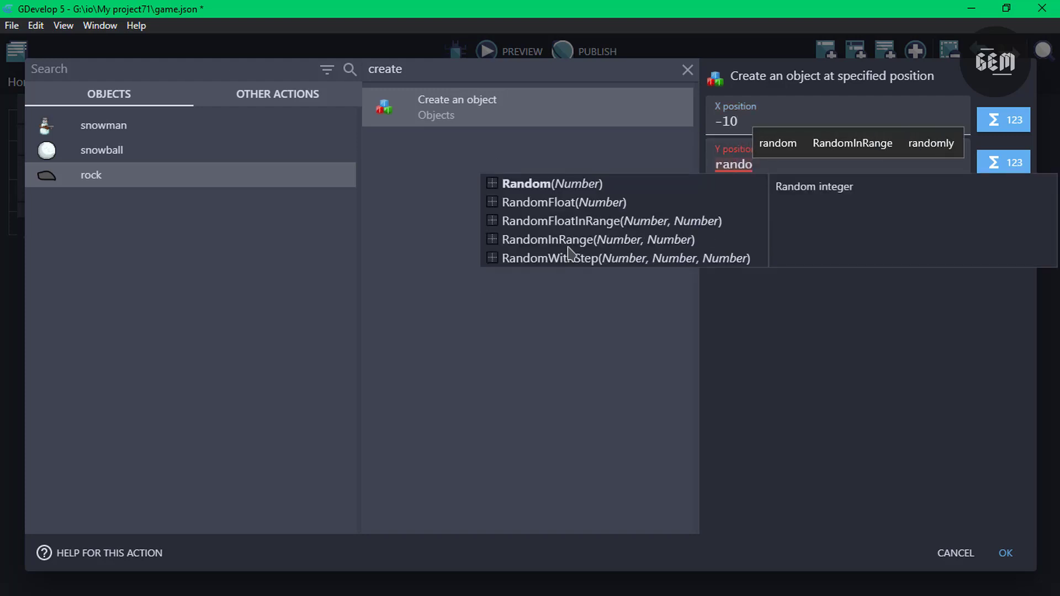
left_click(580, 241)
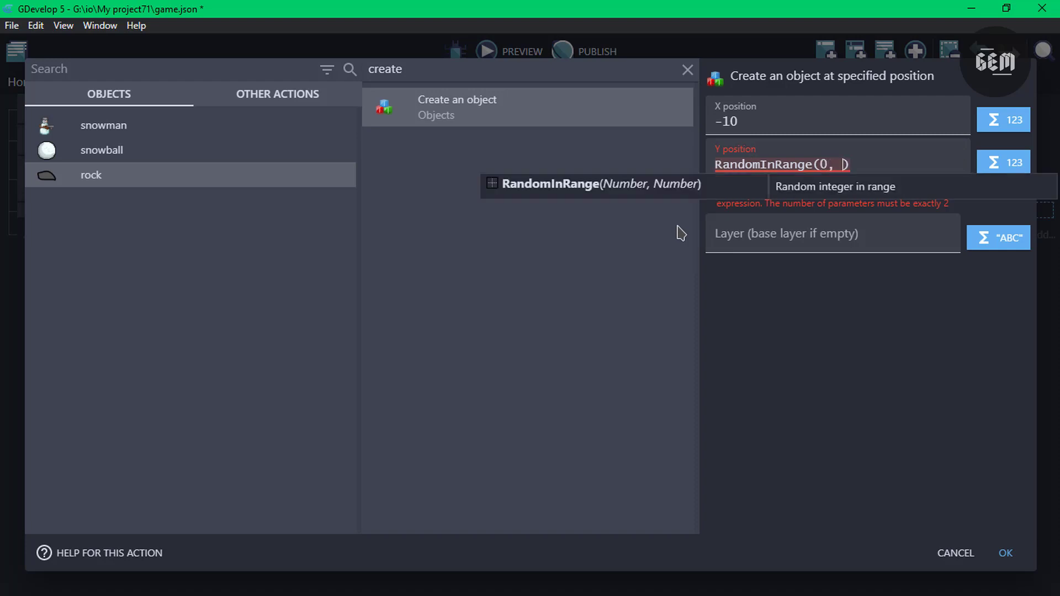
type("0, scene")
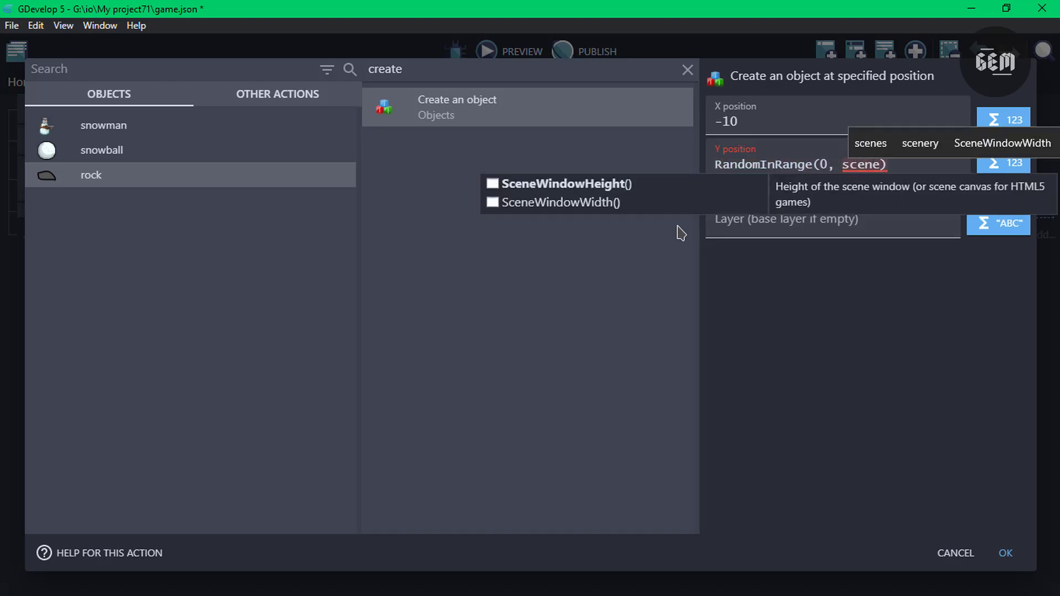
key("Up")
key("Return")
left_click(832, 223)
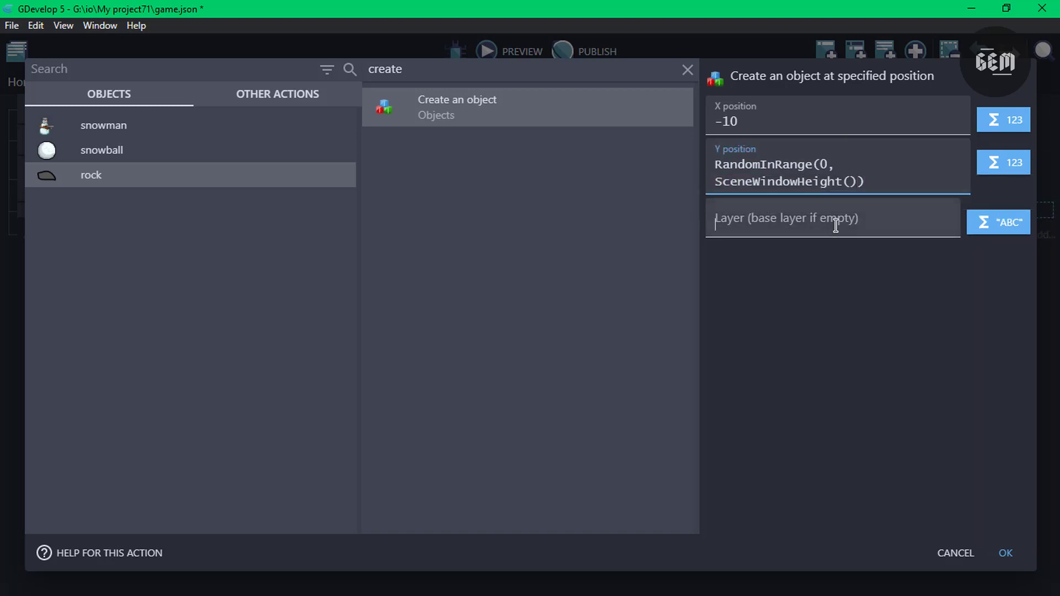
left_click(1006, 553)
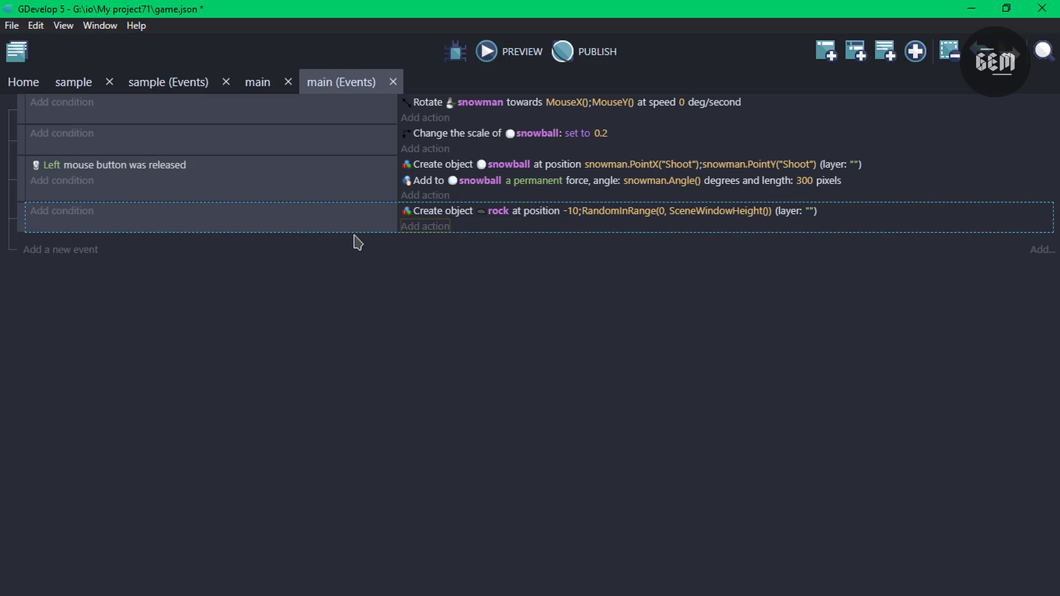
Add a second Create an object action for the rock to the same event, with X position RandomInRange(0, SceneWindowWidth())
left_click(429, 228)
left_click(68, 179)
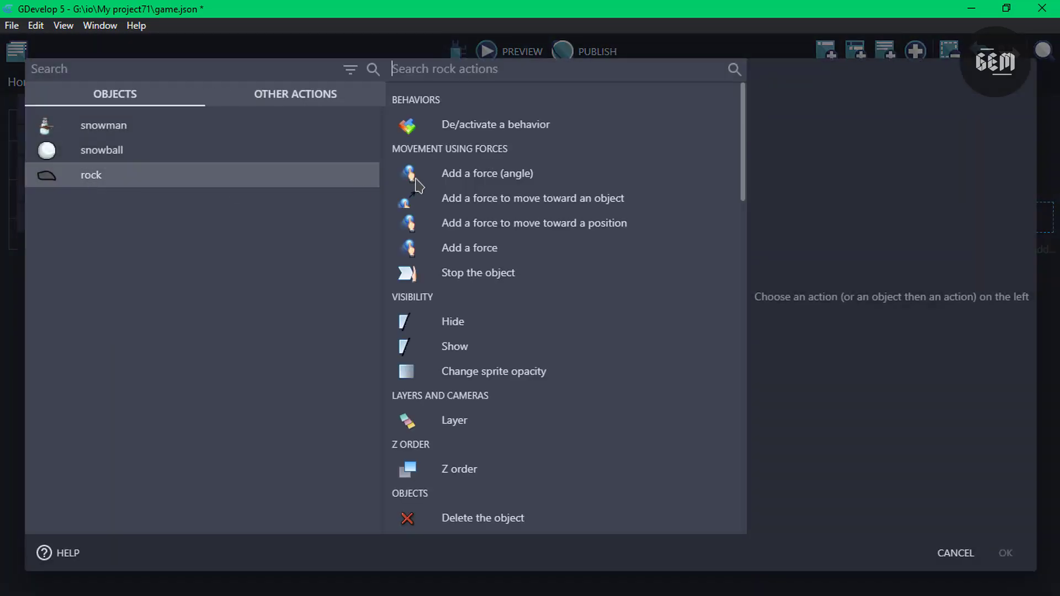
type("create")
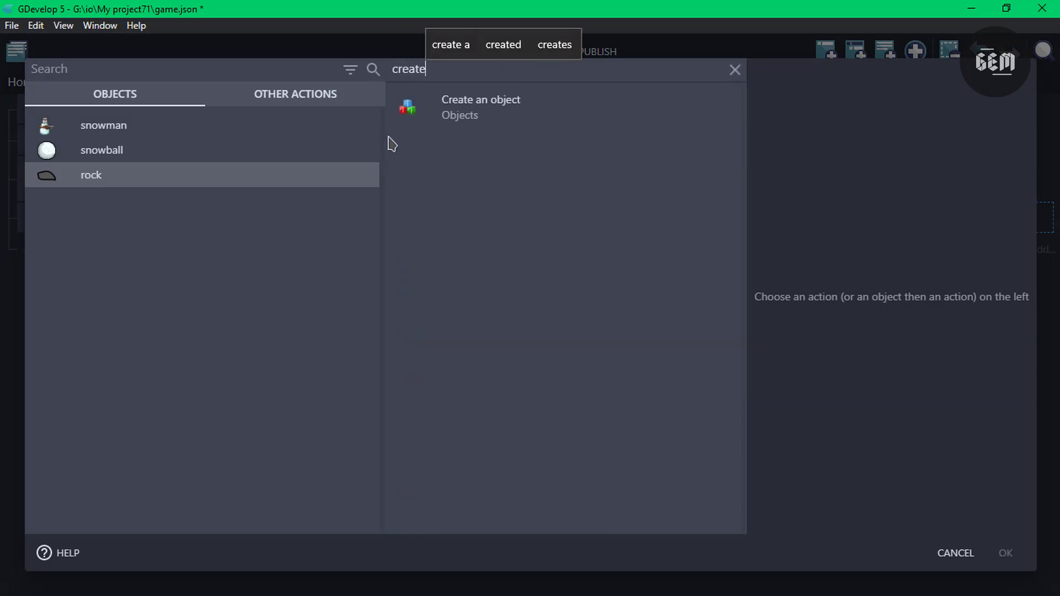
left_click(459, 111)
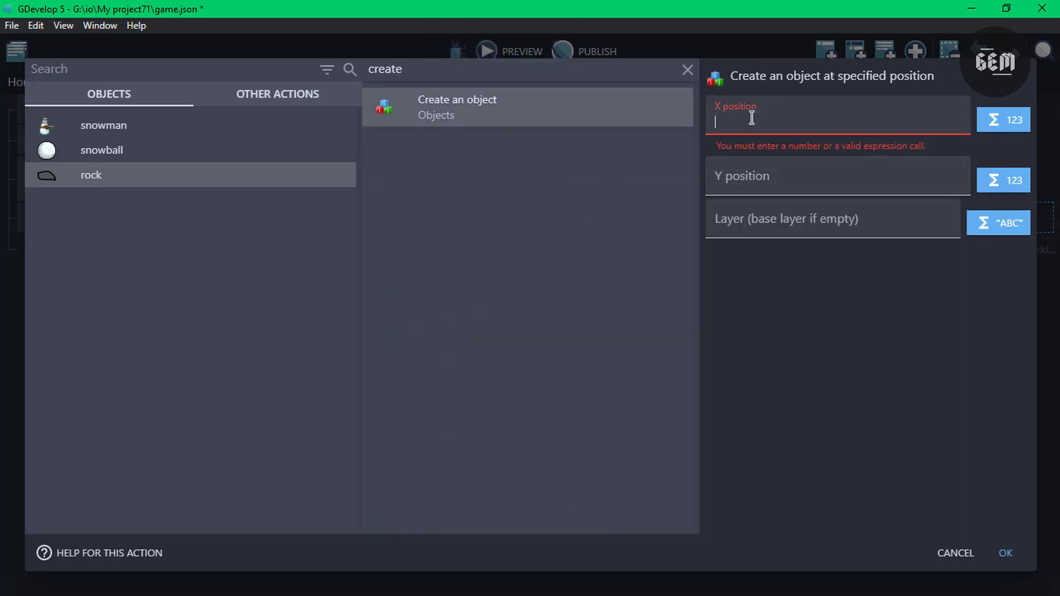
key("BackSpace")
type("random")
key("Down")
key("Down")
key("Down")
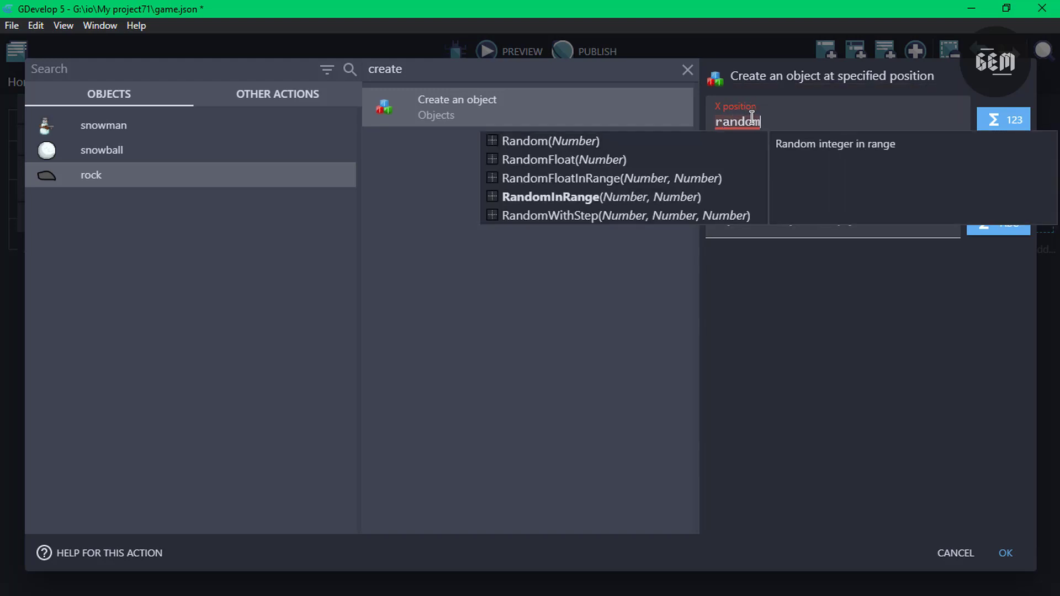
key("Return")
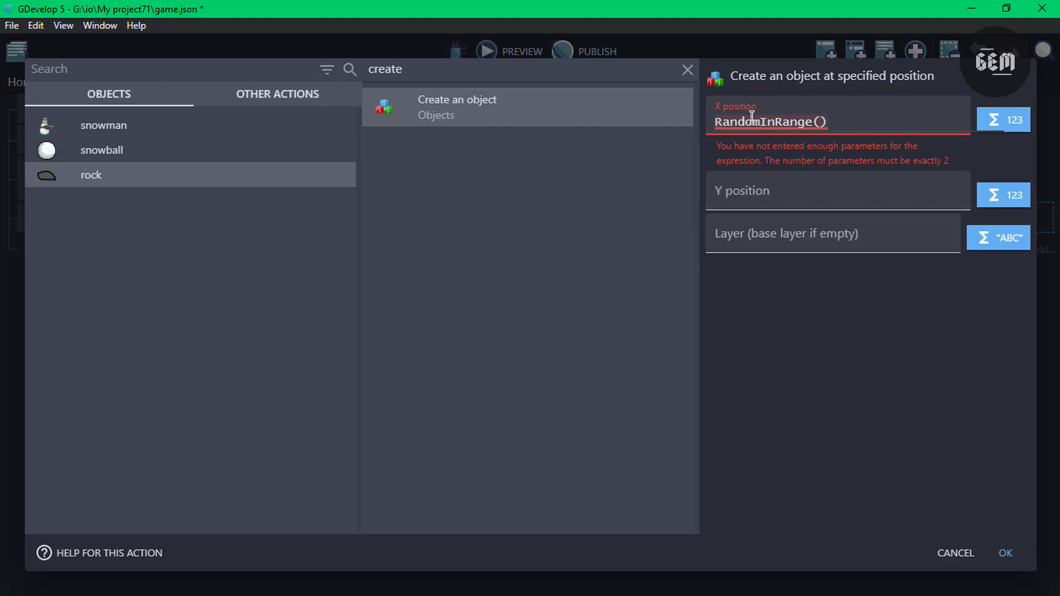
type("0, ")
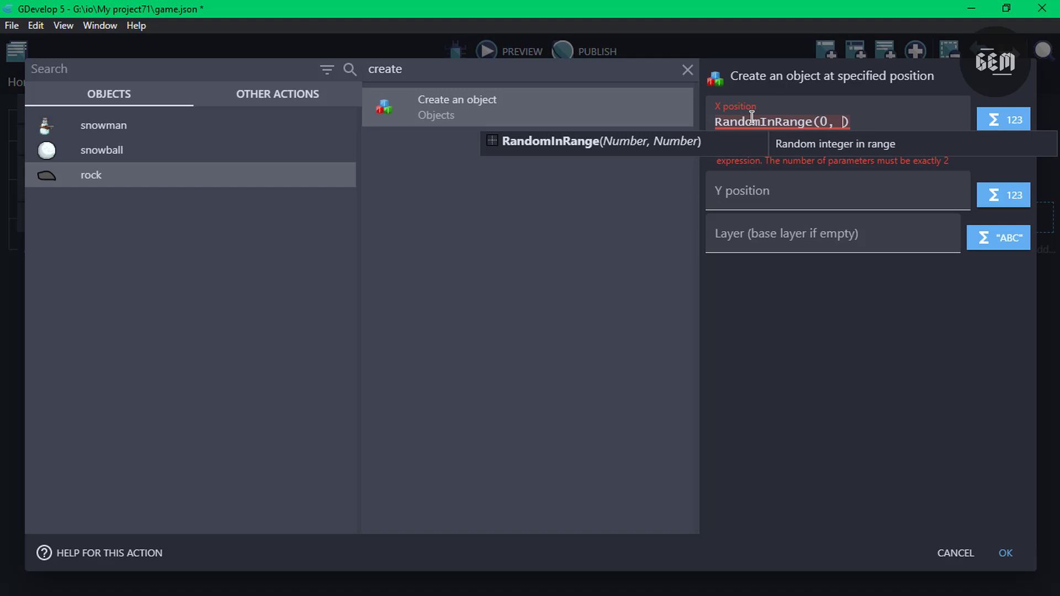
type("scene")
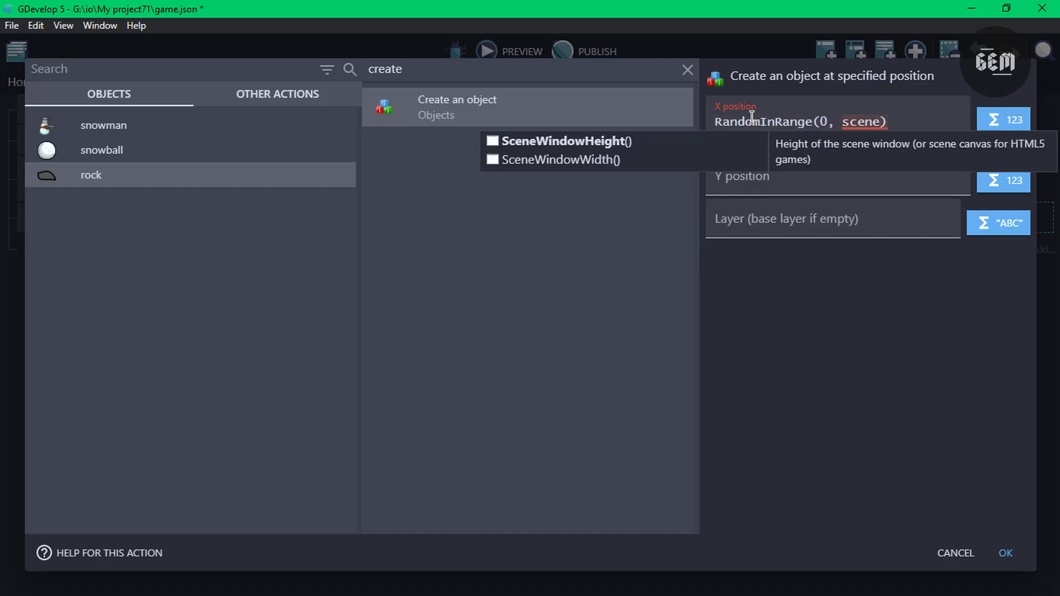
key("Return")
Set the second rock's Y position to -10 with layer "", and confirm the action
left_click(777, 184)
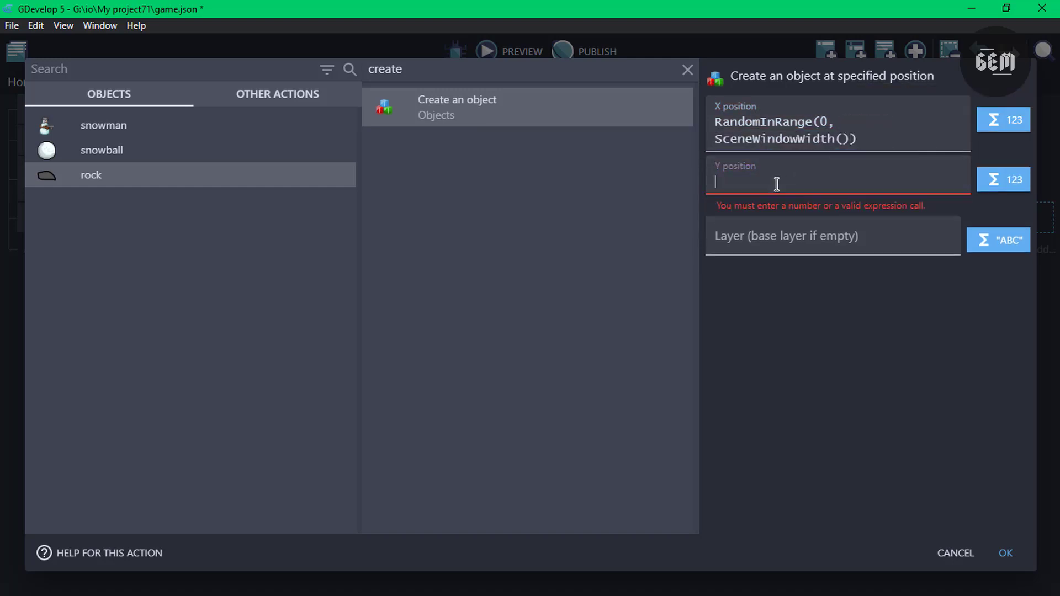
type("-10")
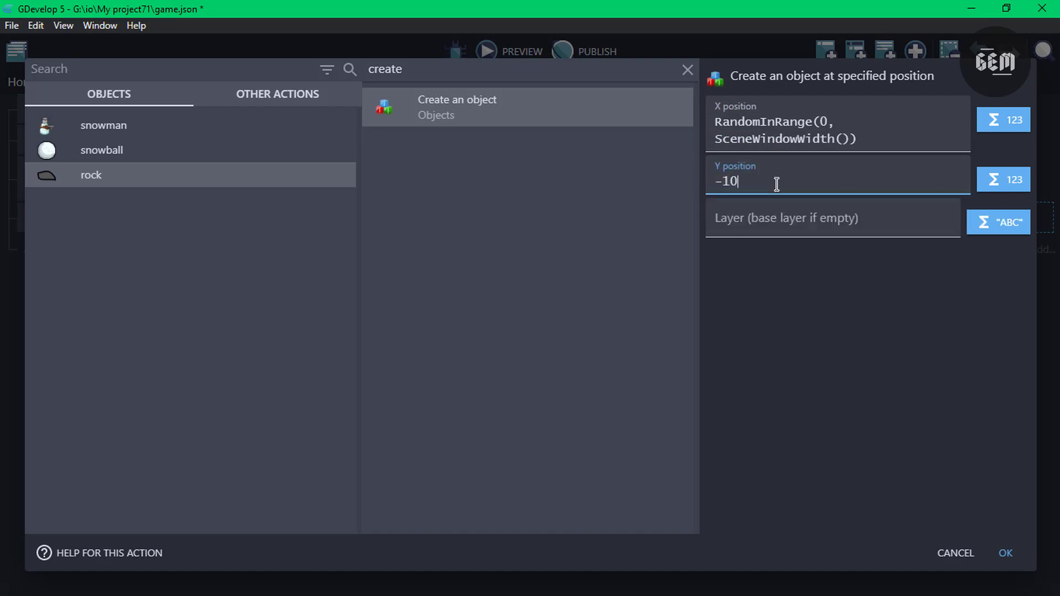
left_click(764, 227)
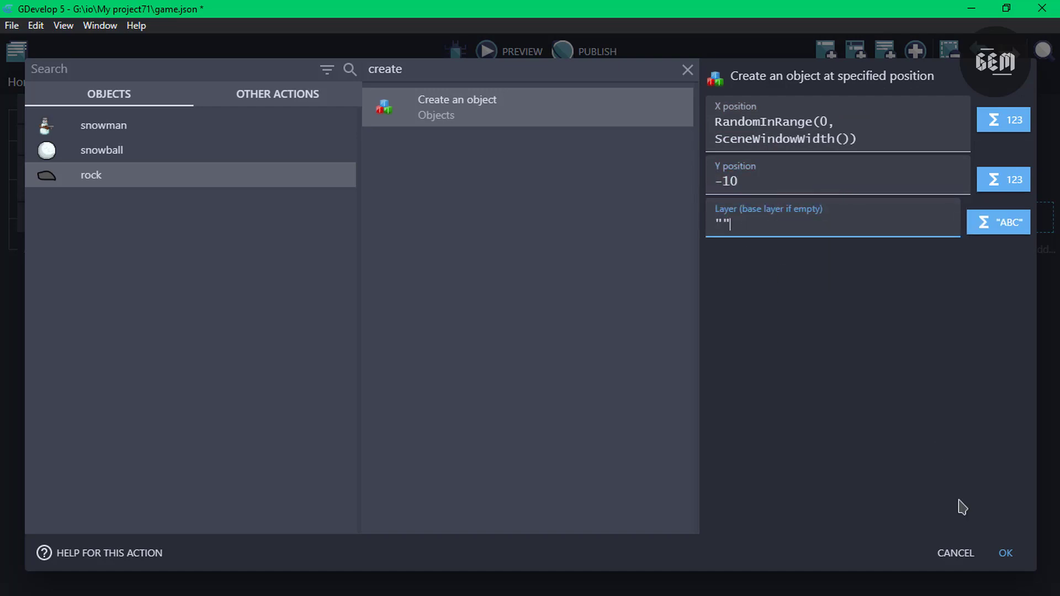
left_click(1006, 553)
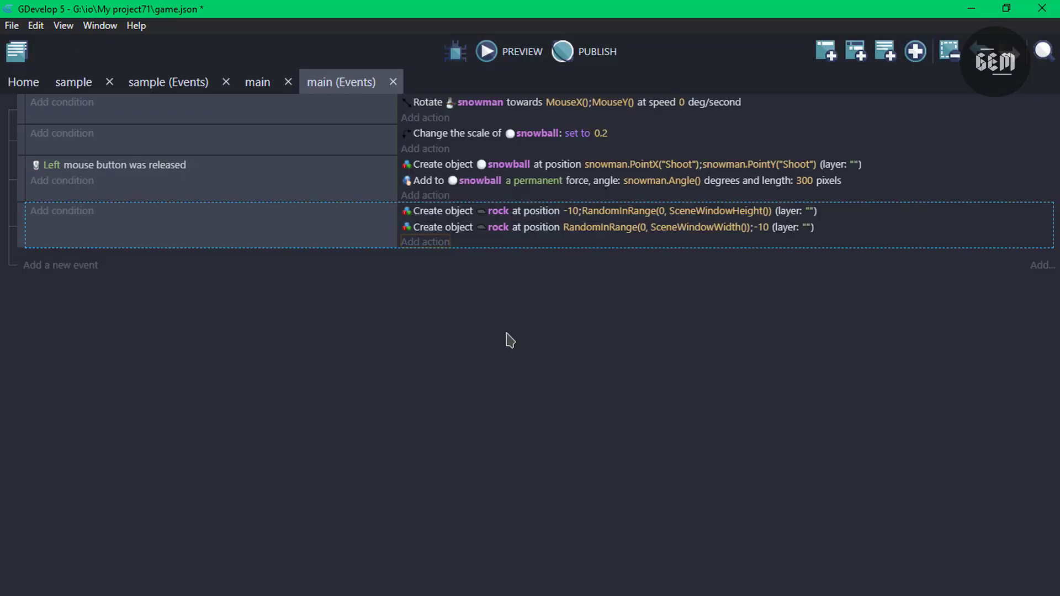
Add a third Create an object action for the rock, with X position RandomInRange(0, SceneWindowWidth())
left_click(407, 243)
left_click(49, 185)
type("create")
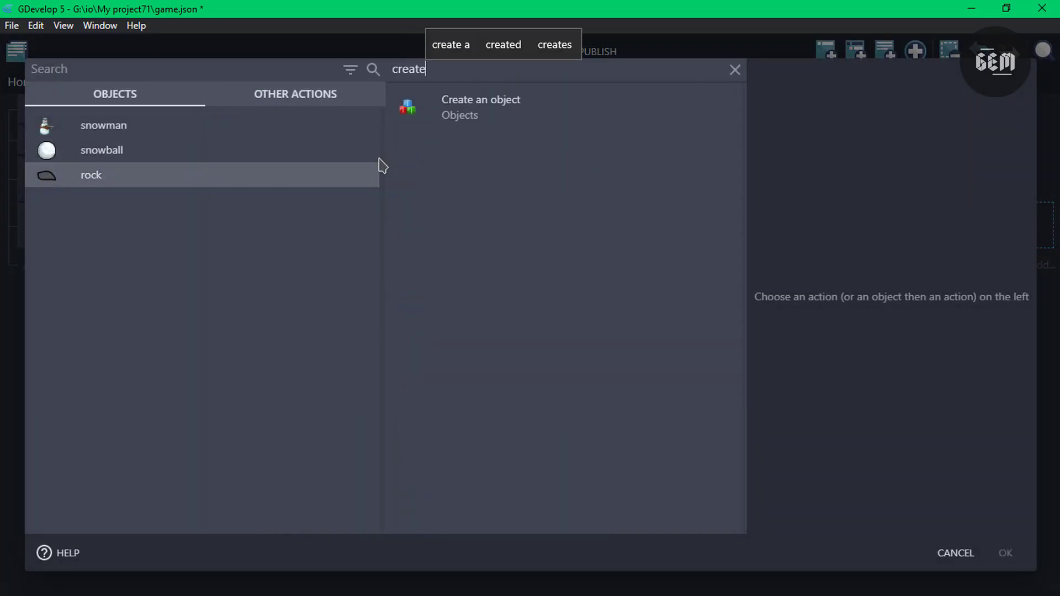
left_click(488, 111)
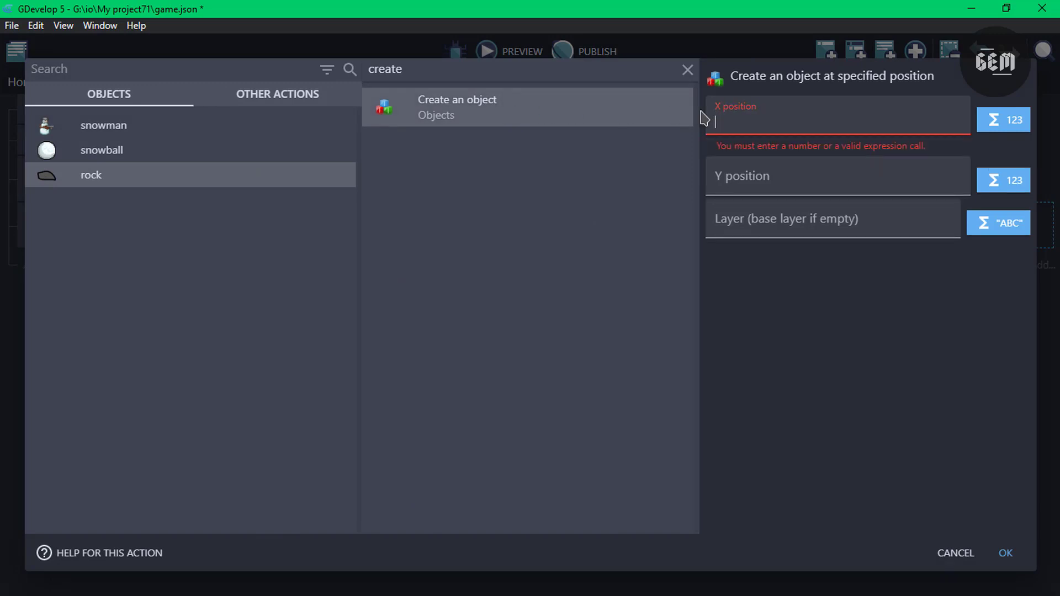
type("random")
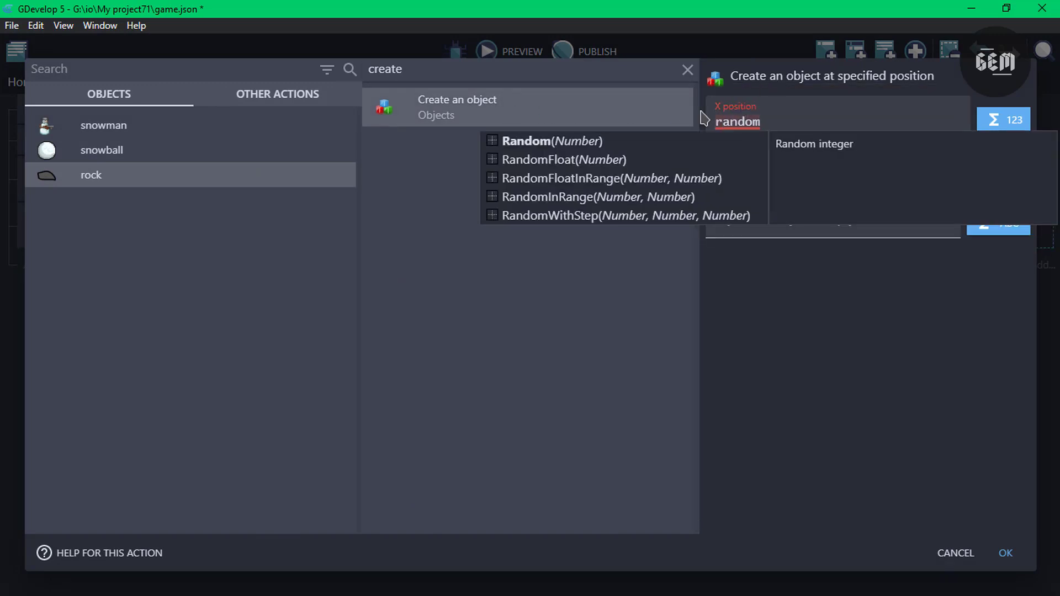
key("Return")
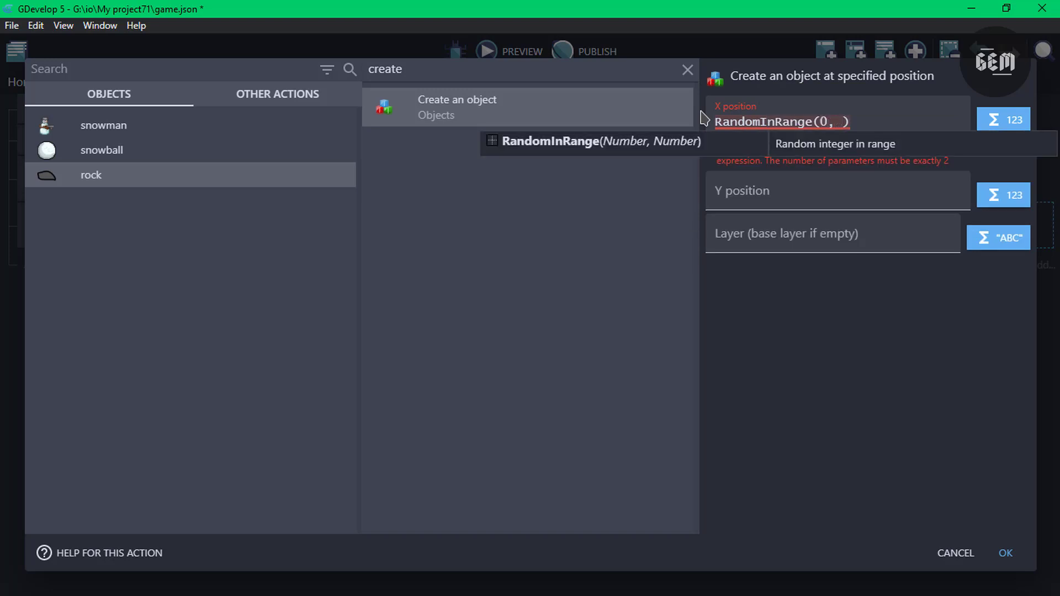
type("0, scene")
key("Down")
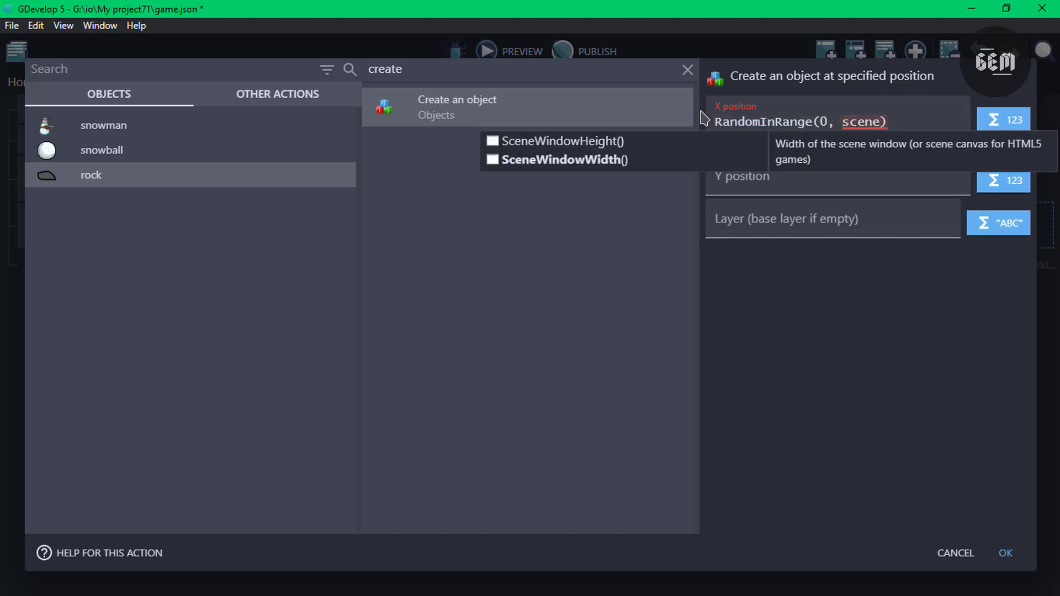
key("Return")
Set the third rock's Y position to SceneWindowHeight() with layer "", and confirm the action
left_click(747, 174)
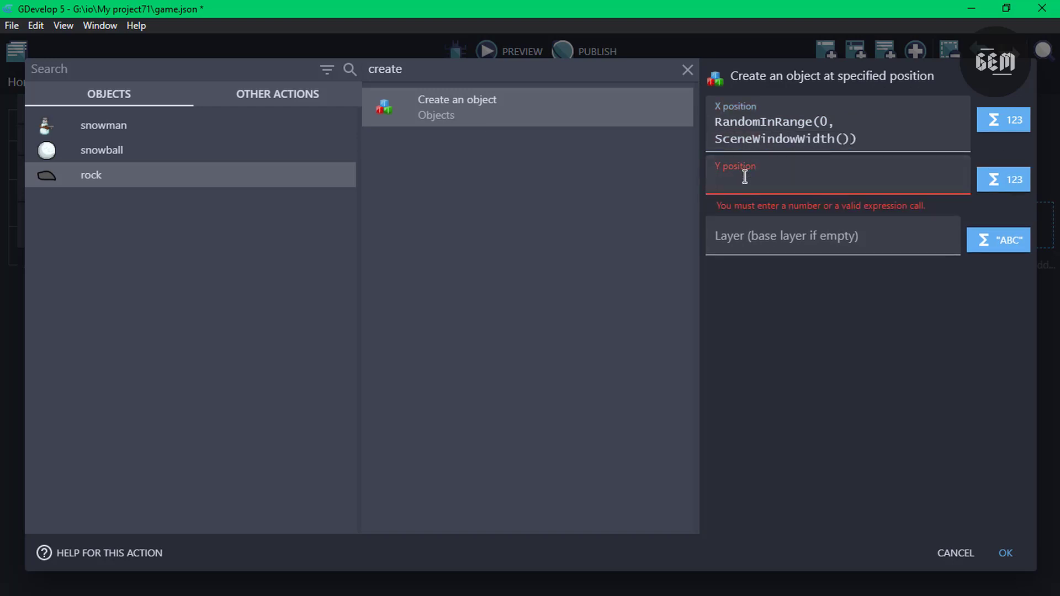
type("scene")
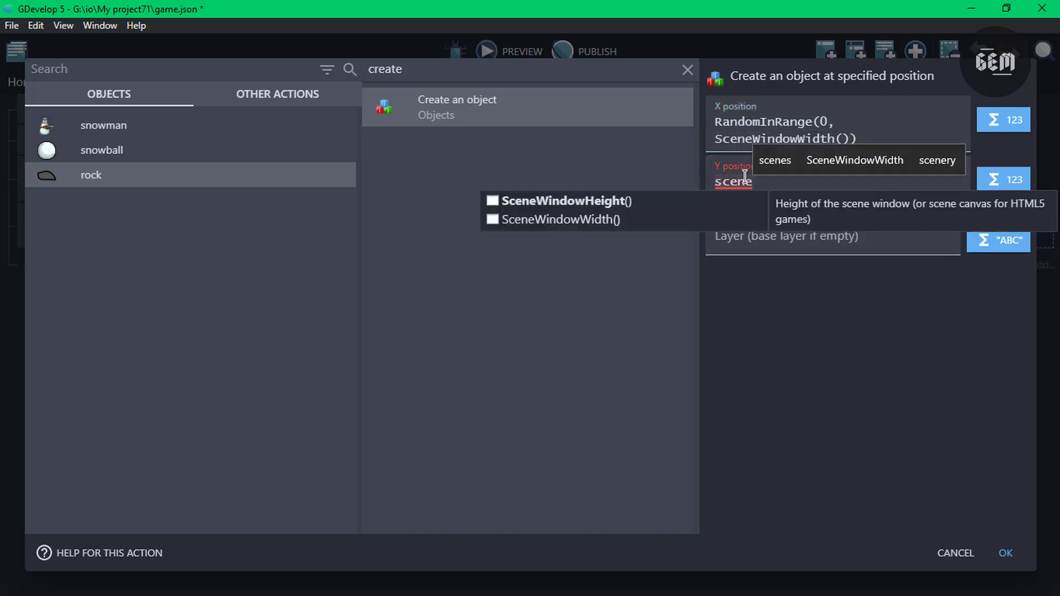
type("wind")
key("Return")
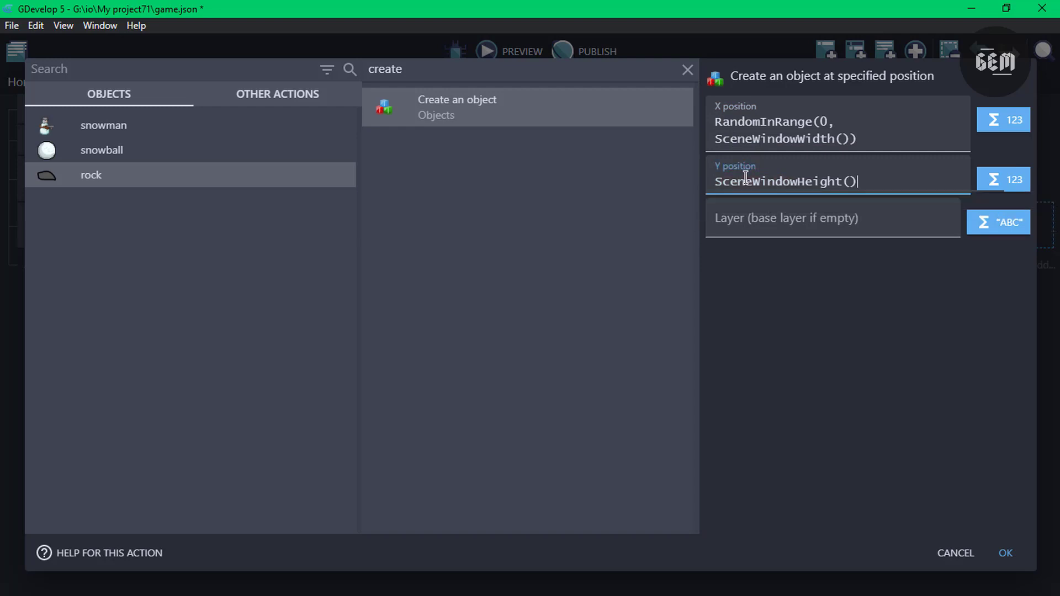
left_click(791, 226)
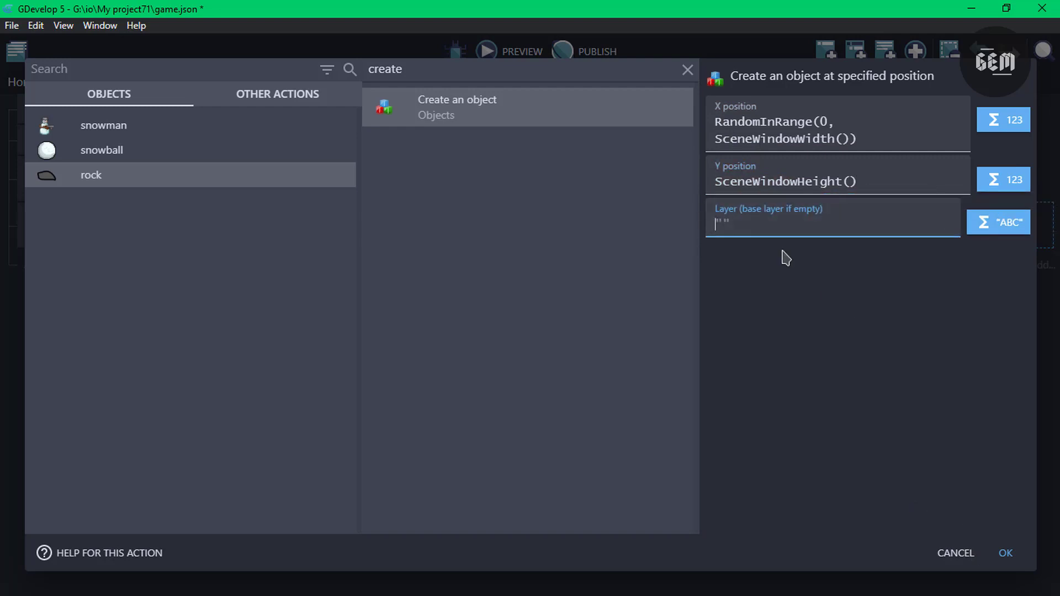
type("\"\"")
left_click(1008, 554)
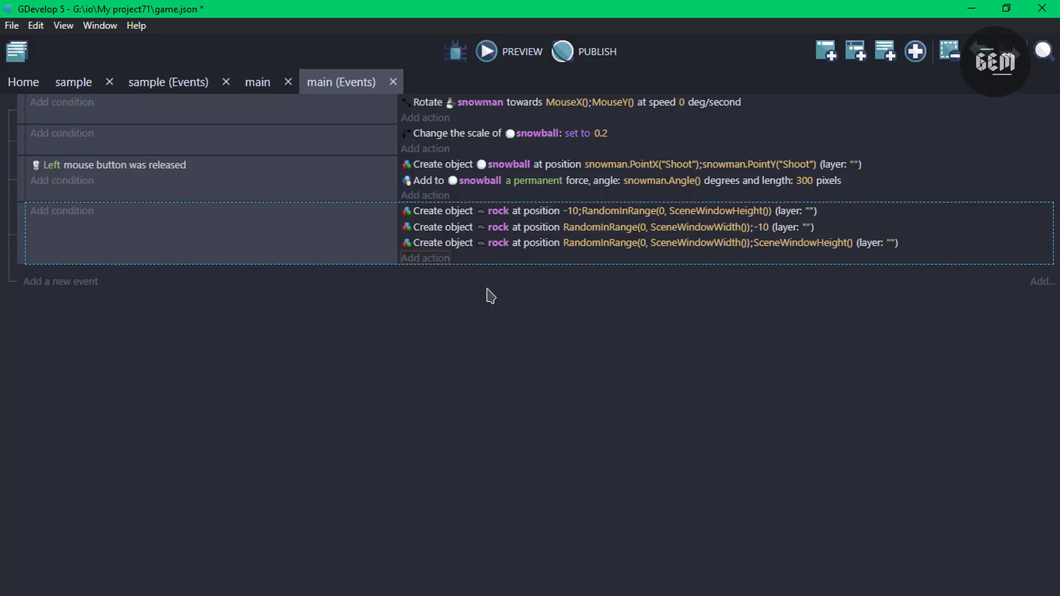
Add a fourth Create an object action for the rock to the same event, with X position SceneWindowWidth()
left_click(431, 259)
left_click(130, 177)
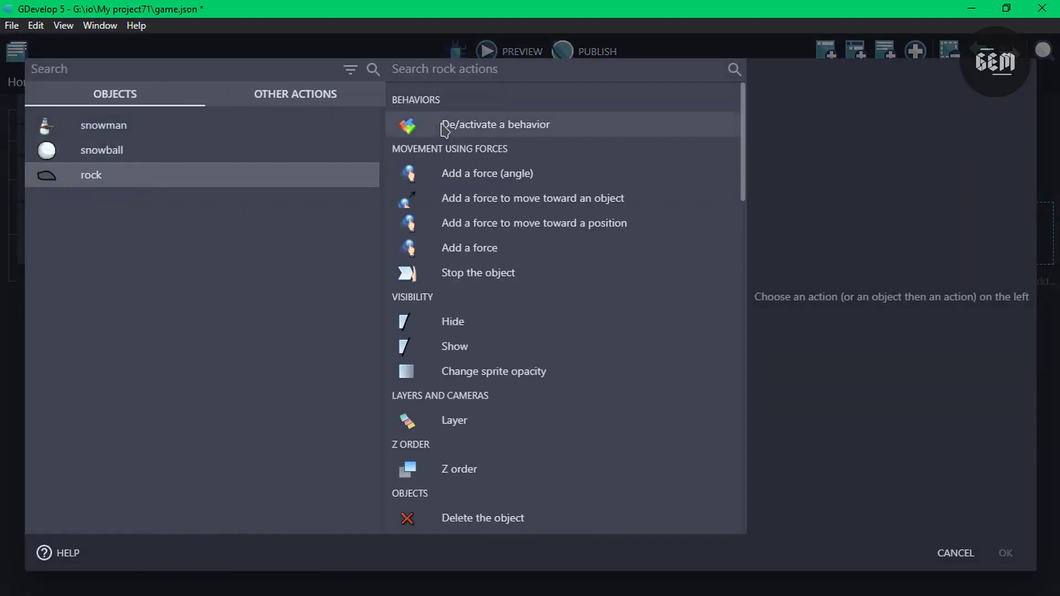
type("crate")
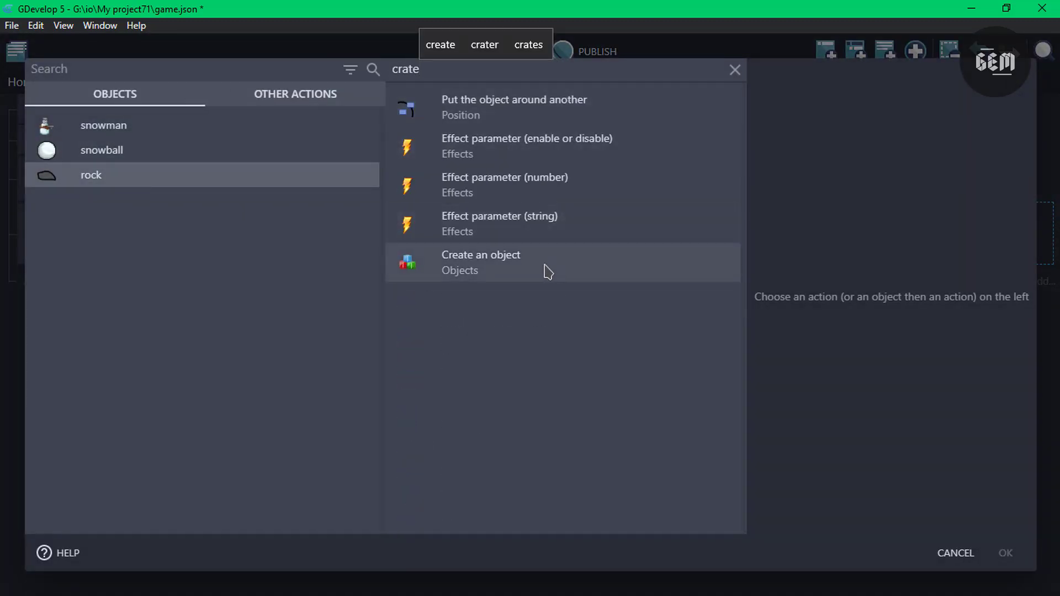
left_click(544, 268)
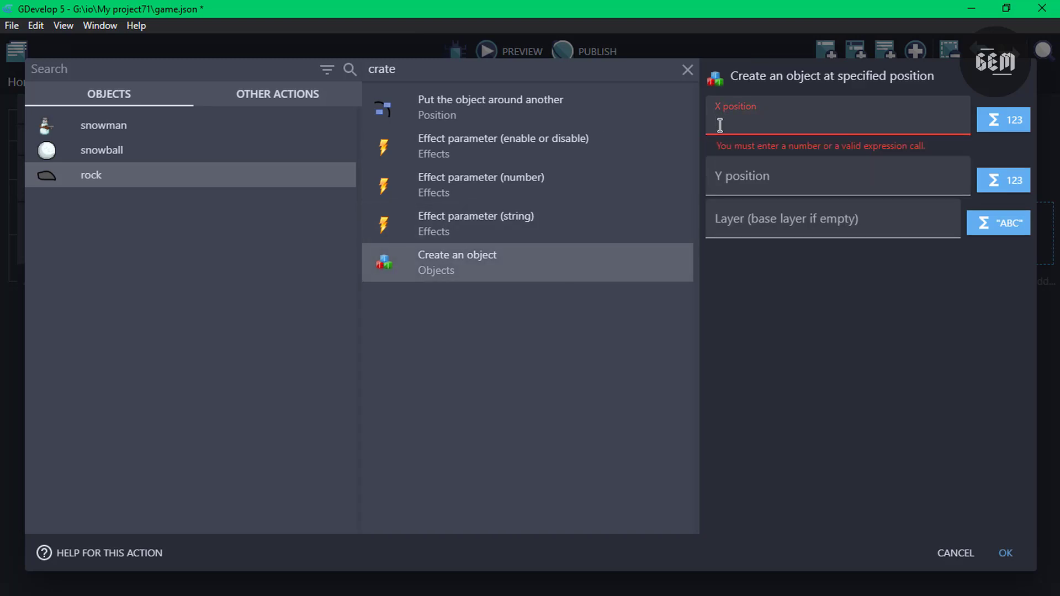
type("scene")
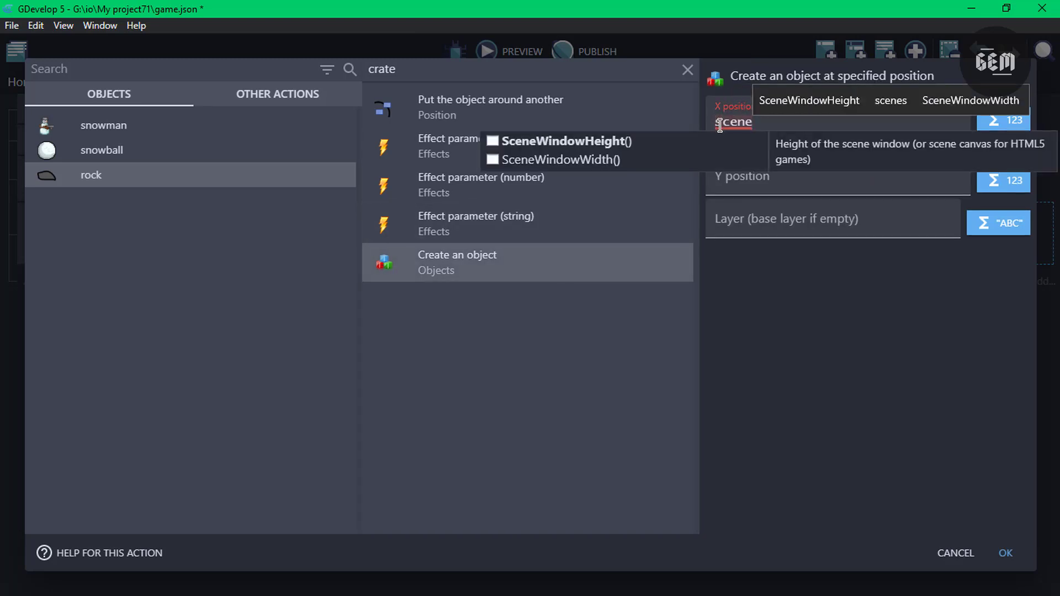
key("Down")
key("Return")
Set the fourth rock's Y position to RandomInRange(0, SceneWindowHeight()) with layer "", and confirm the action
left_click(865, 144)
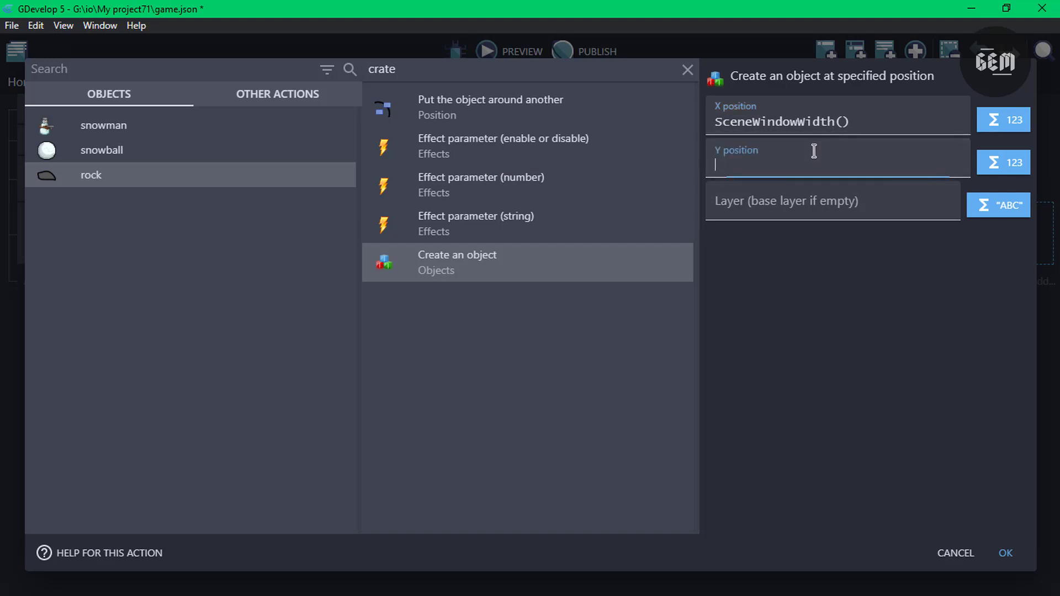
type("random")
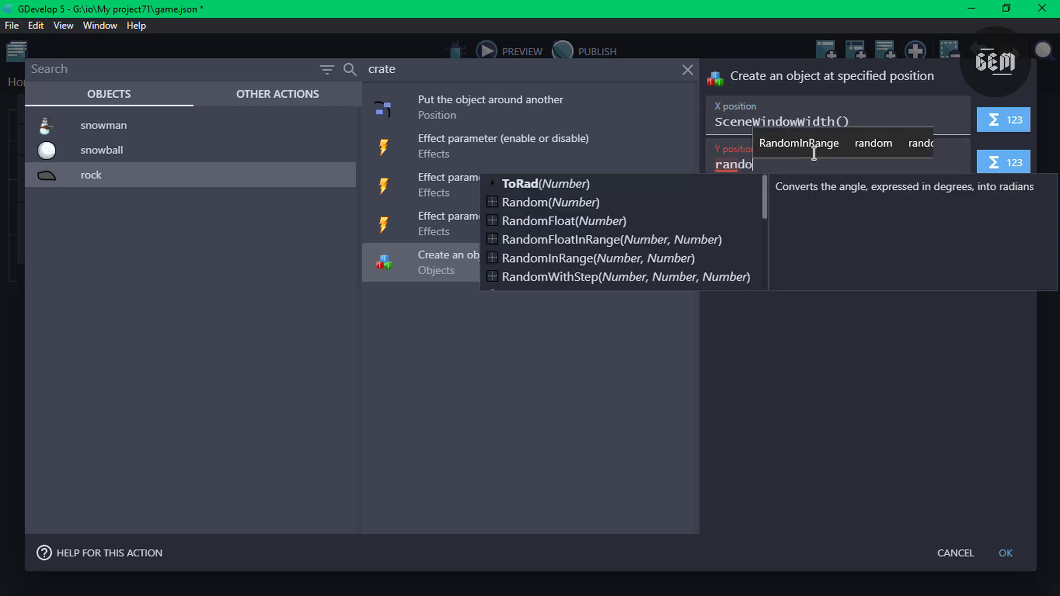
key("Down")
key("Down")
key("Down")
key("Return")
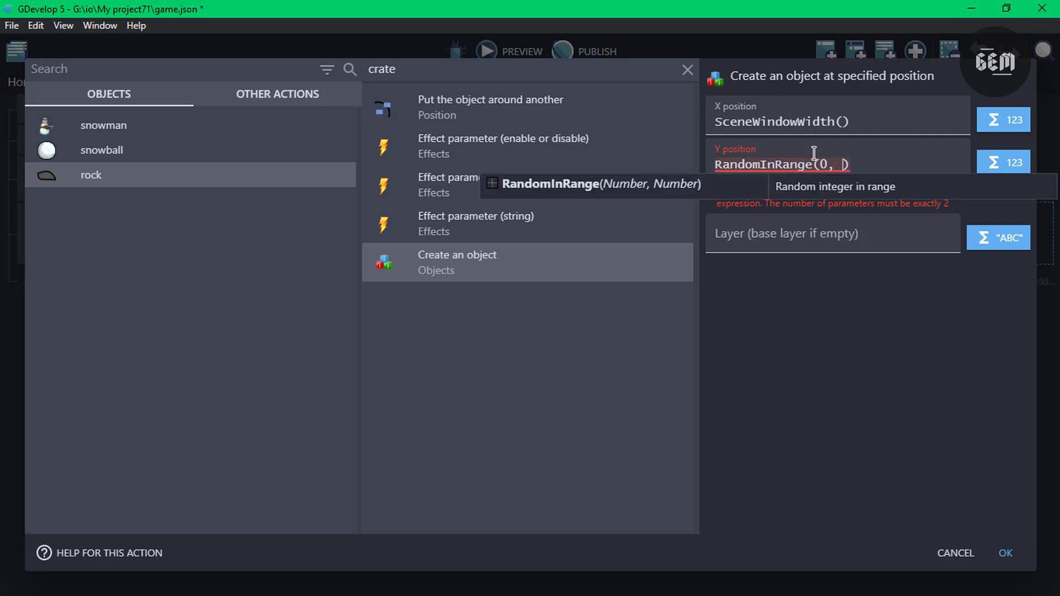
type("0, scenew")
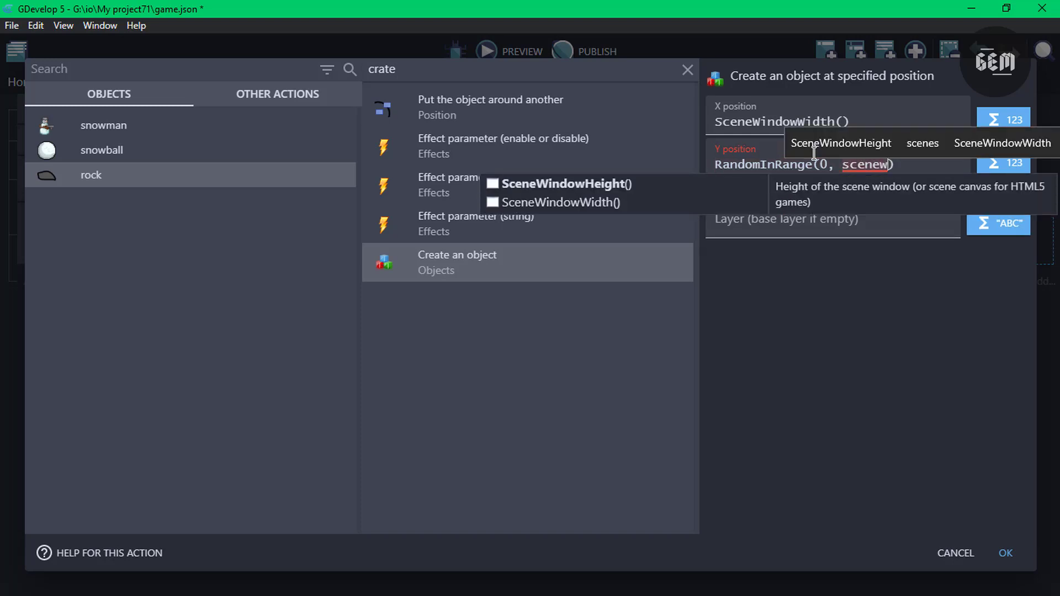
key("Return")
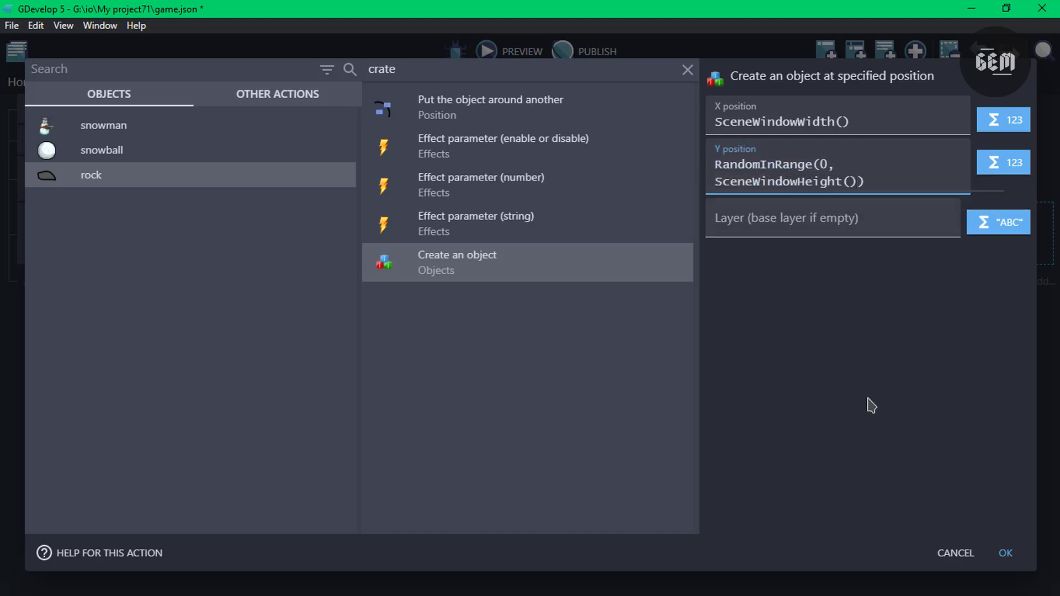
left_click(766, 219)
type("\"\"")
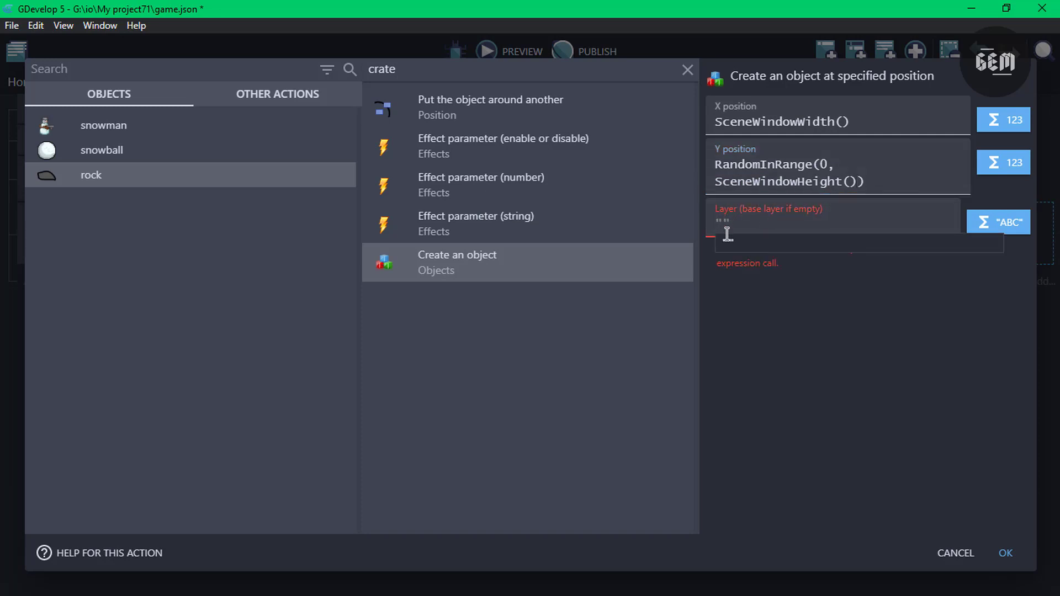
left_click(1006, 554)
left_click(1005, 554)
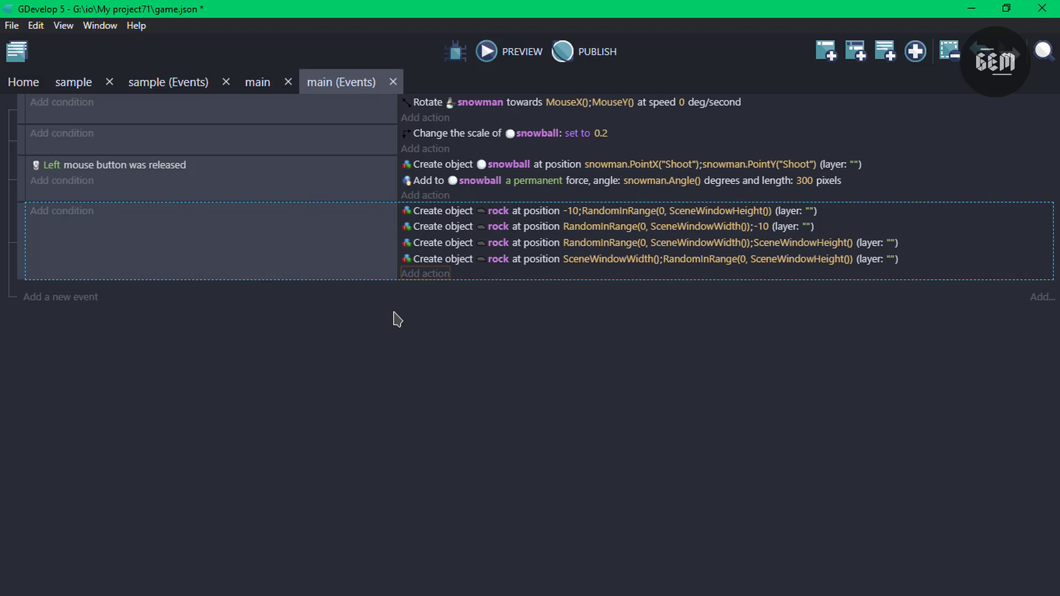
Add a Value of a scene timer condition to the rock creation event, requiring timer "spawn" to be greater than 2 seconds
left_click(60, 217)
type("timer")
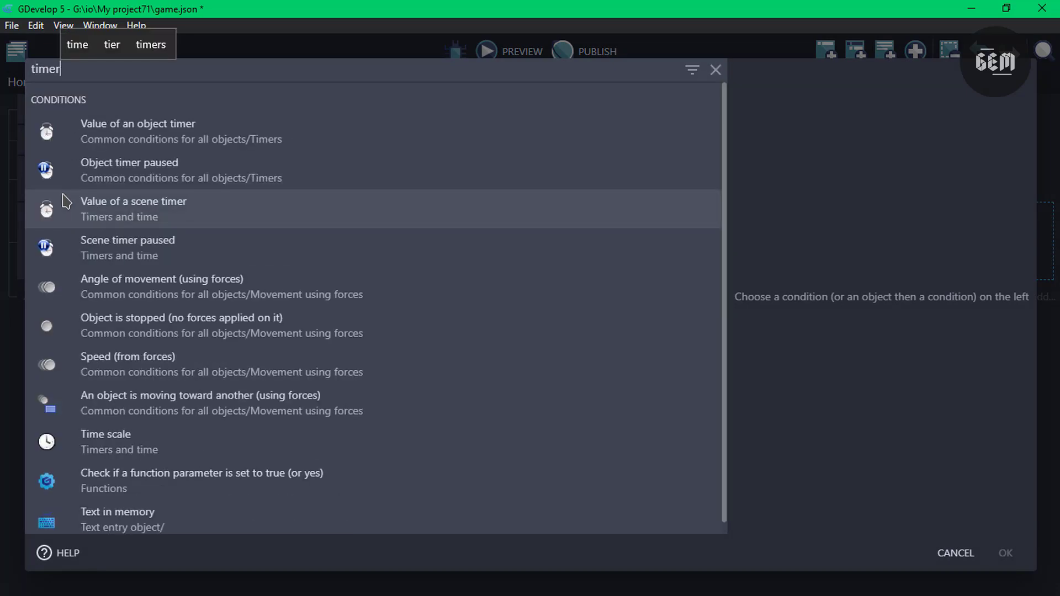
left_click(193, 215)
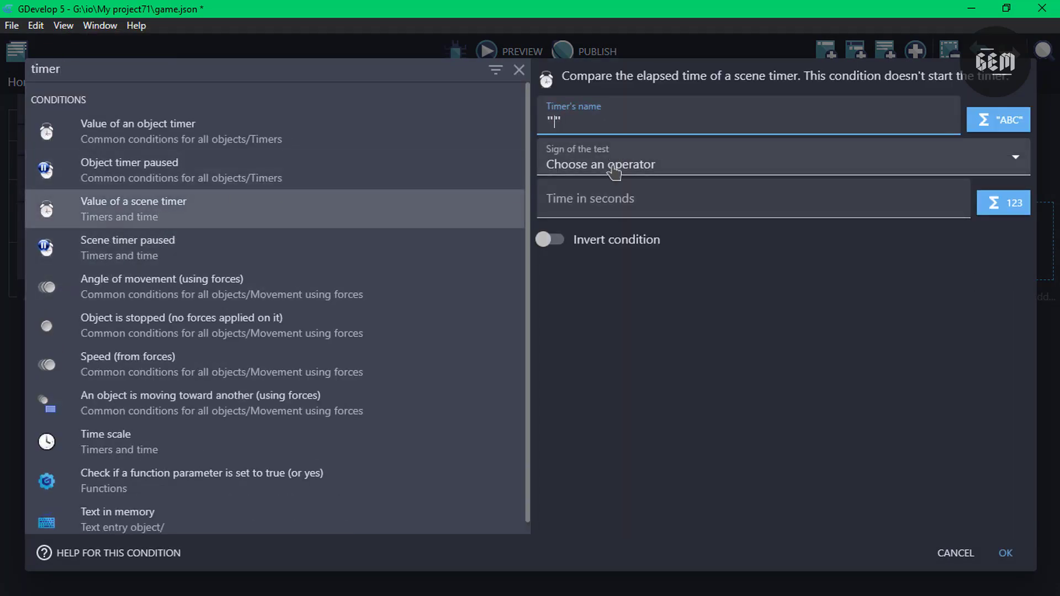
type("spawn")
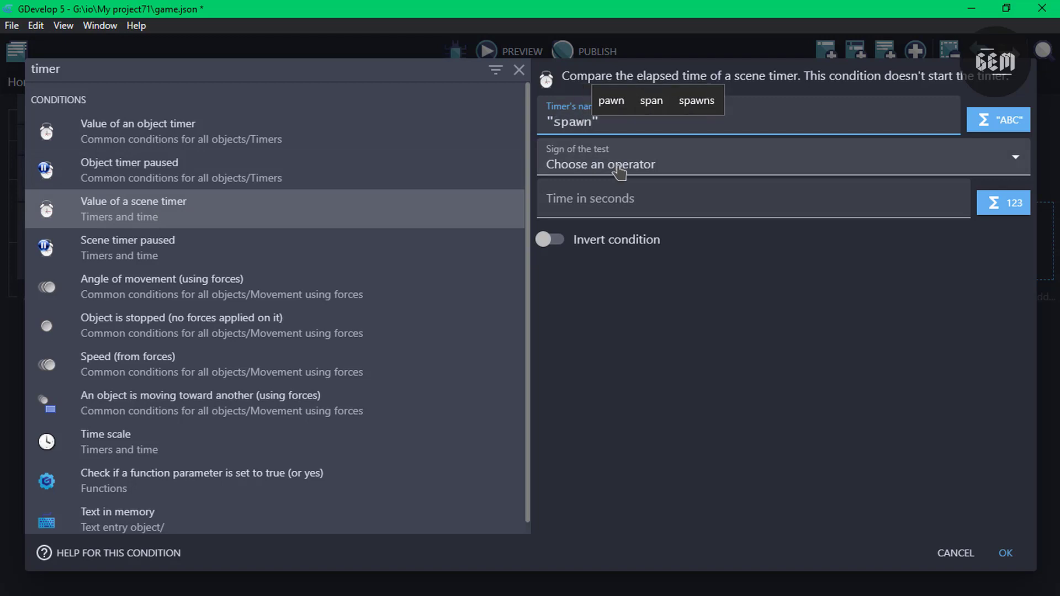
left_click(619, 173)
left_click(602, 223)
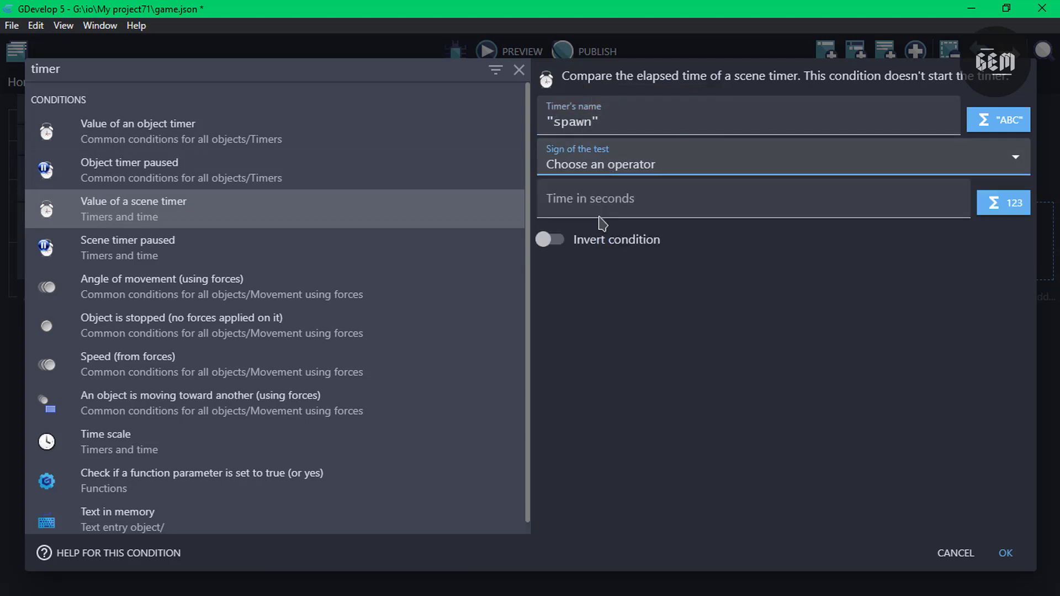
left_click(631, 215)
type("2")
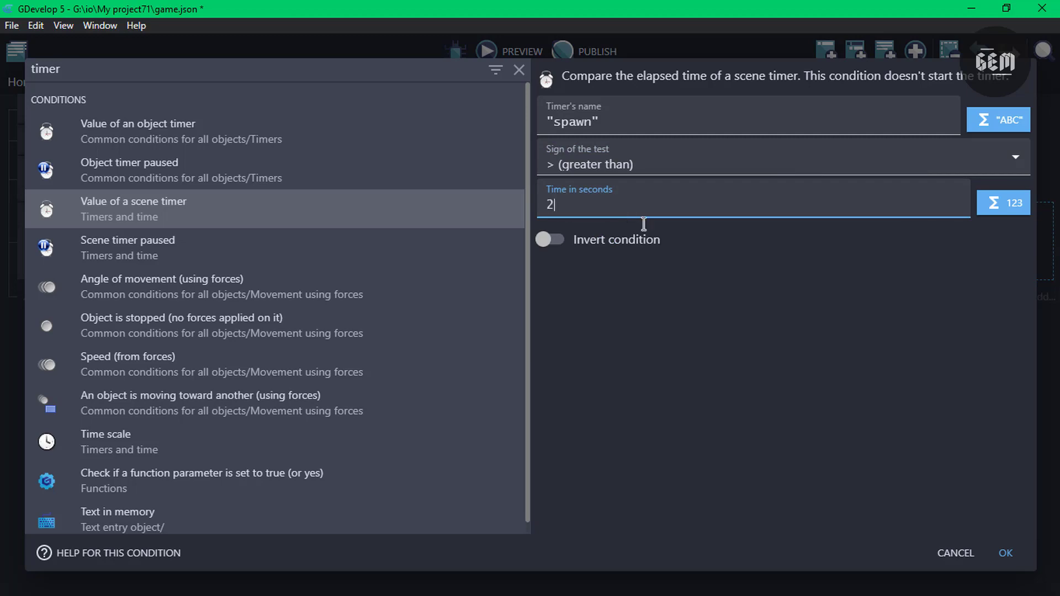
left_click(1006, 554)
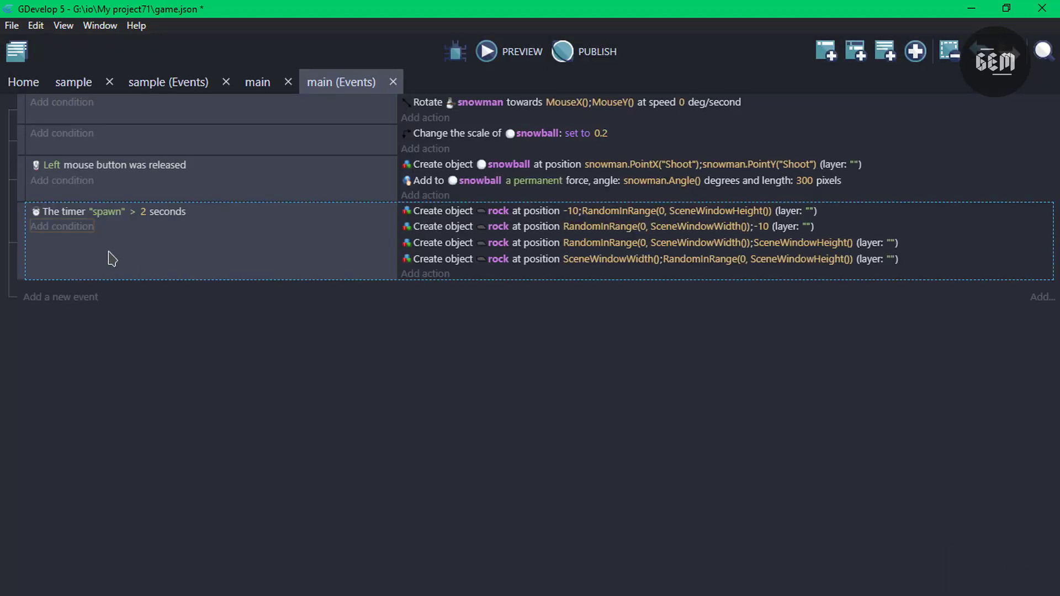
Add a Trigger once while true condition below the timer condition in the rock creation event
left_click(71, 227)
type("r")
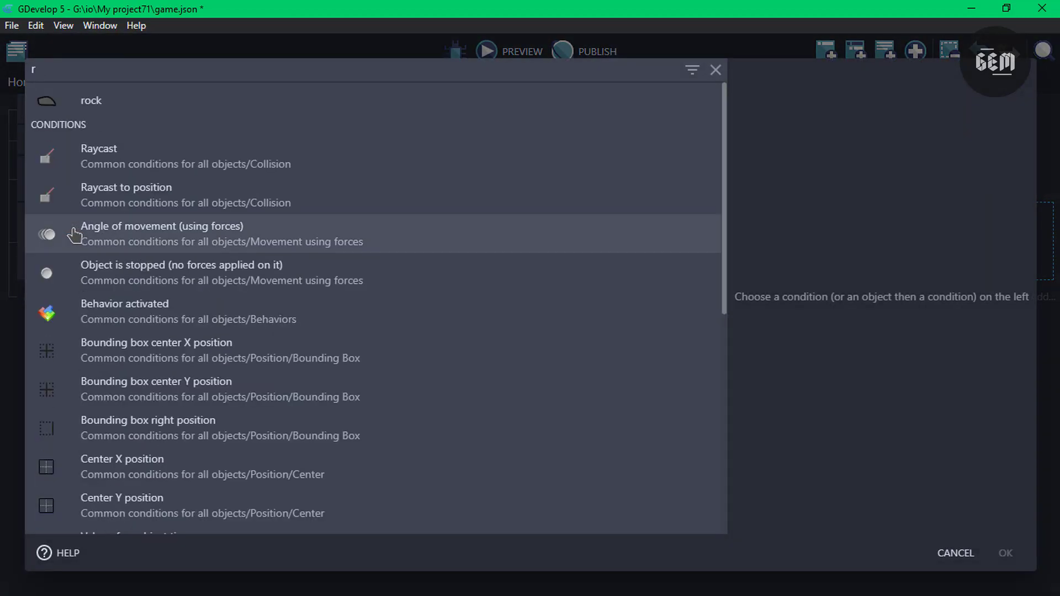
key("BackSpace")
type("trigger")
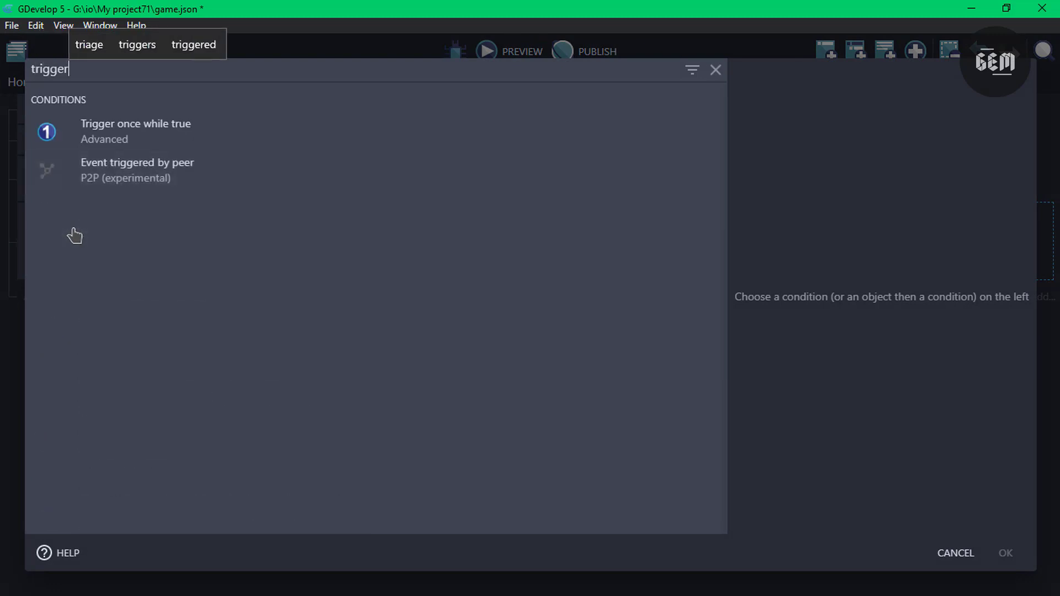
key("Return")
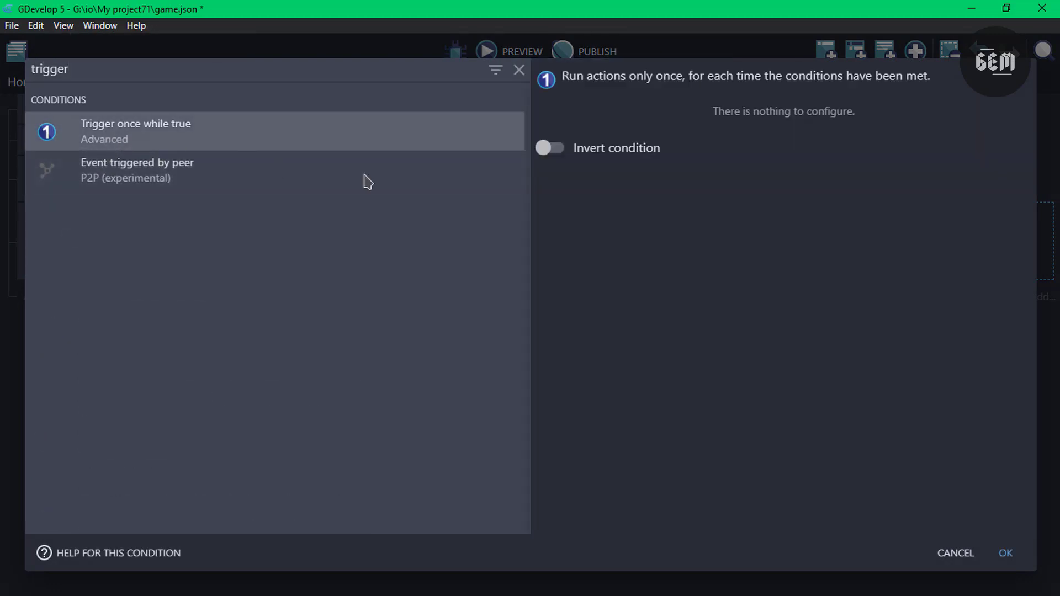
left_click(1005, 553)
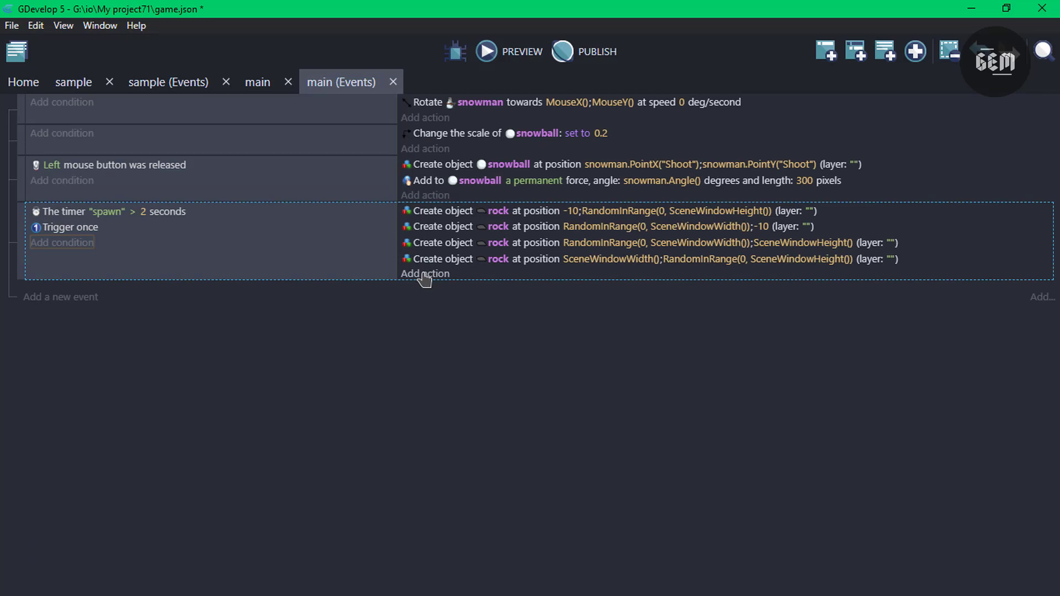
Add a Start (or reset) a scene timer action for timer "spawn" after the four rock creation actions
left_click(425, 274)
type("reste")
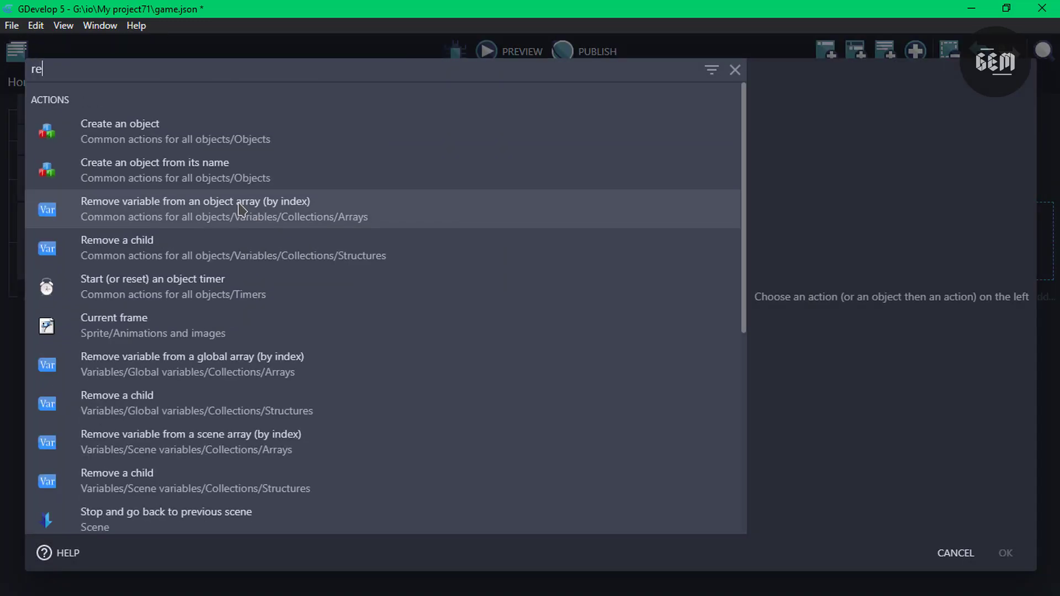
key("BackSpace")
key("BackSpace")
key("BackSpace")
type("set")
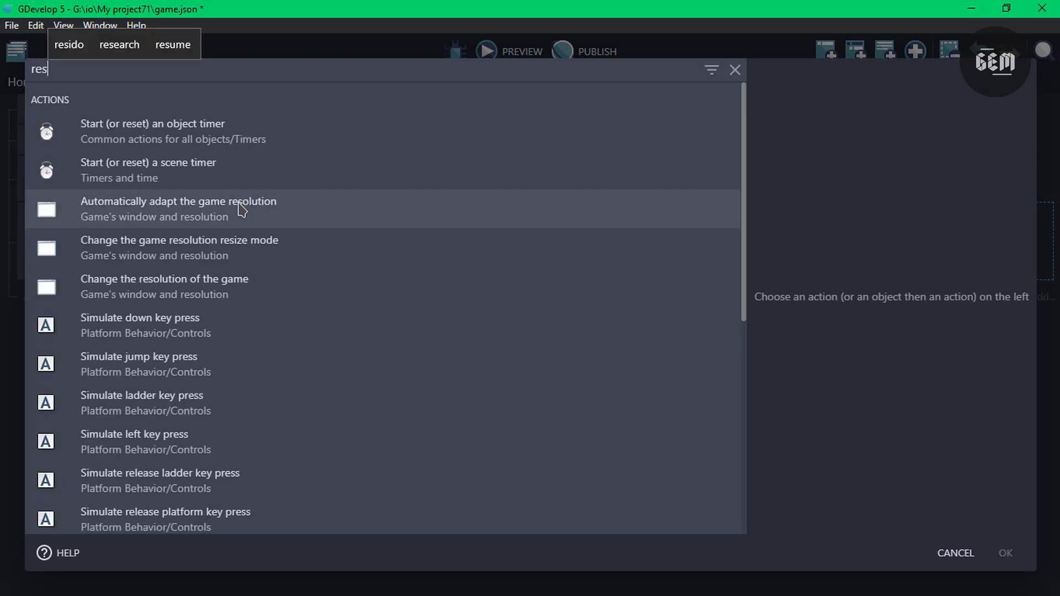
left_click(214, 181)
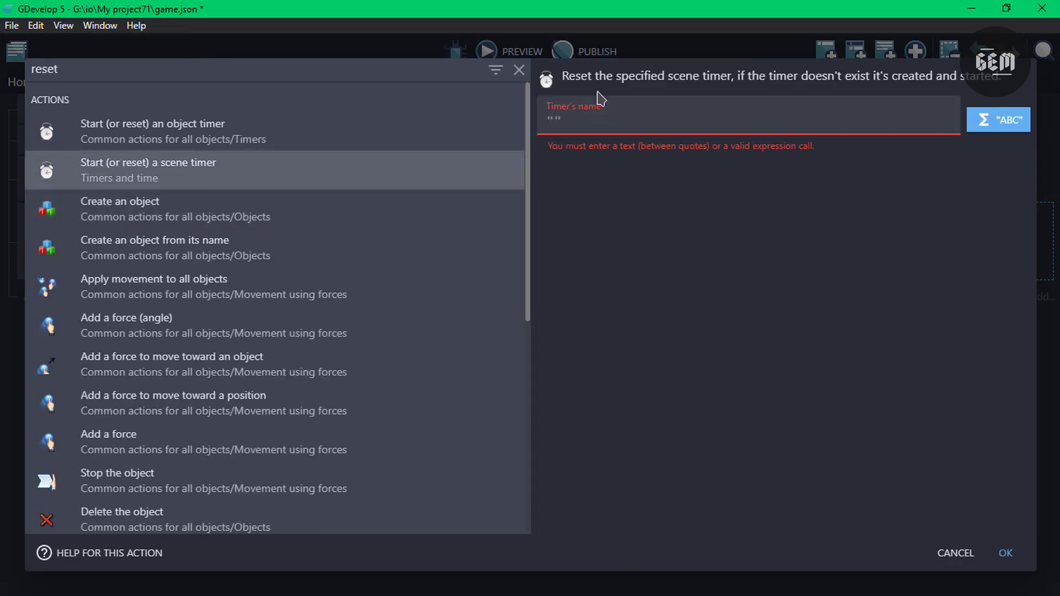
type("\"")
type("sapwn")
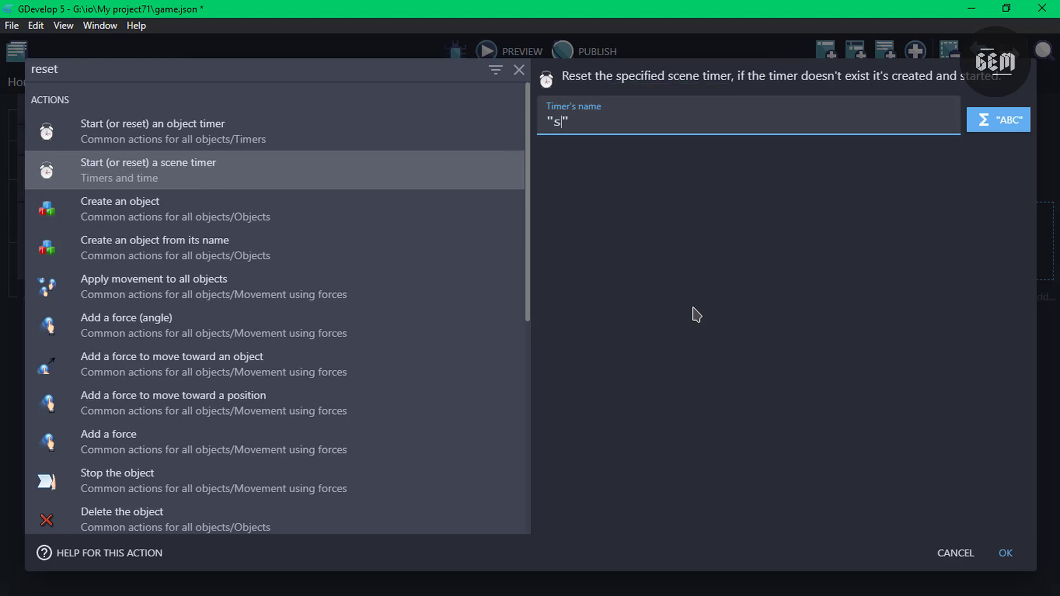
left_click(1006, 553)
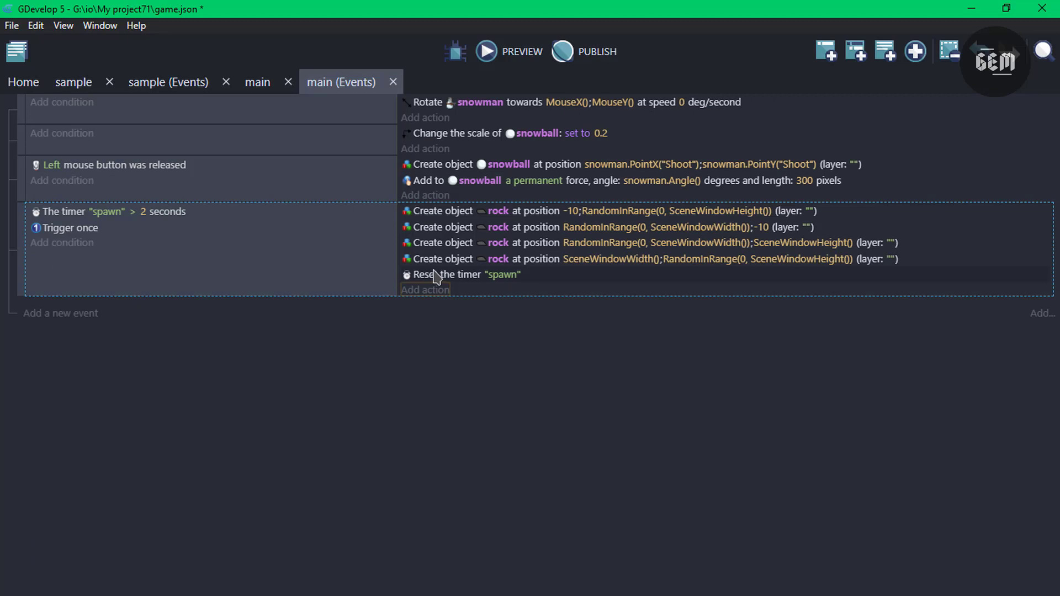
Insert a new event above the snowman rotation event, with the condition At the beginning of the scene
left_click(483, 121)
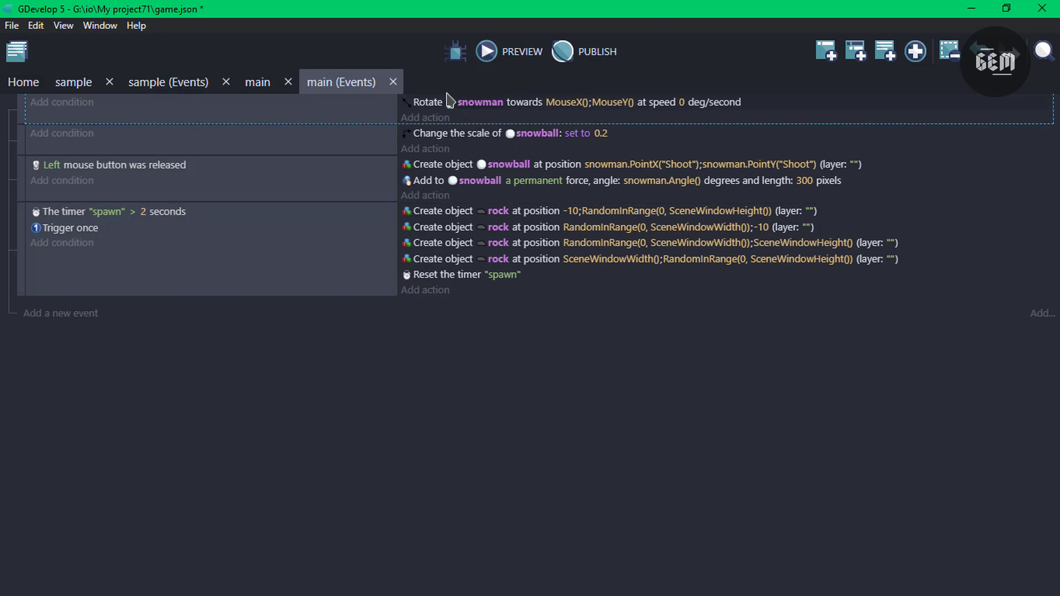
left_click(826, 51)
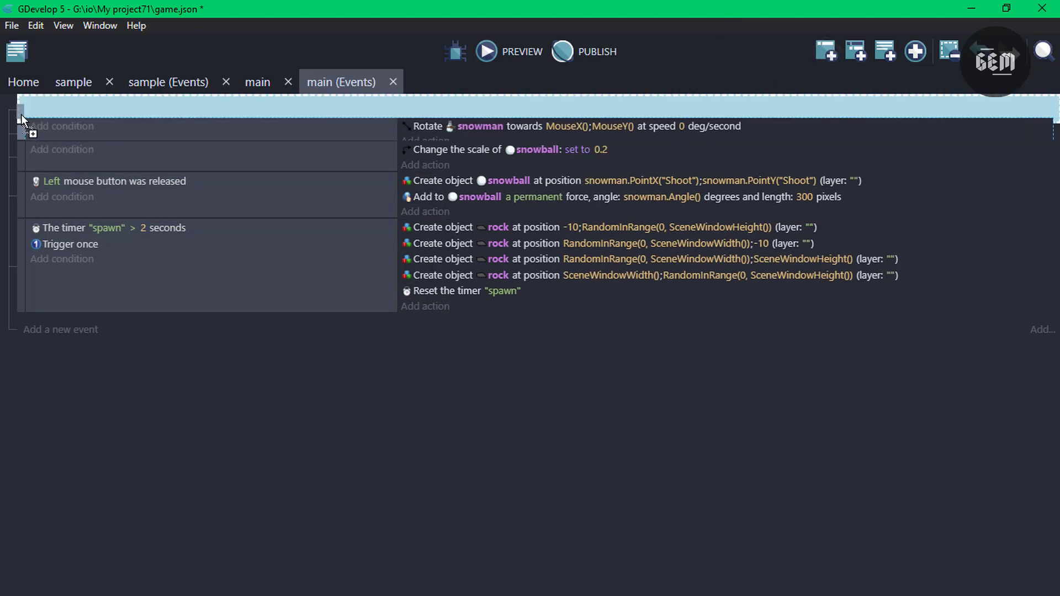
left_click(62, 110)
type("beg")
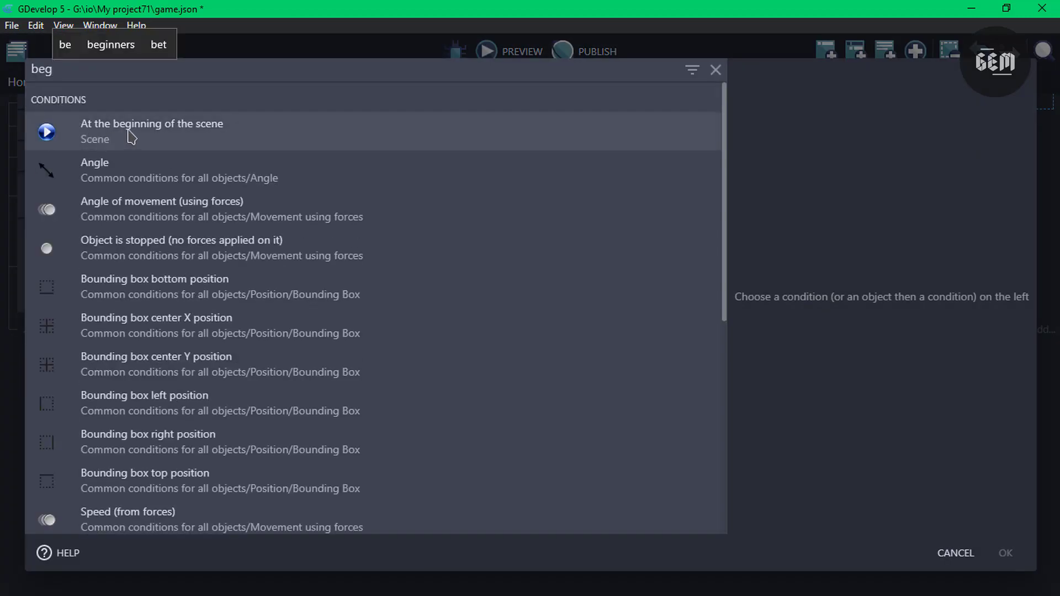
left_click(130, 137)
left_click(1005, 554)
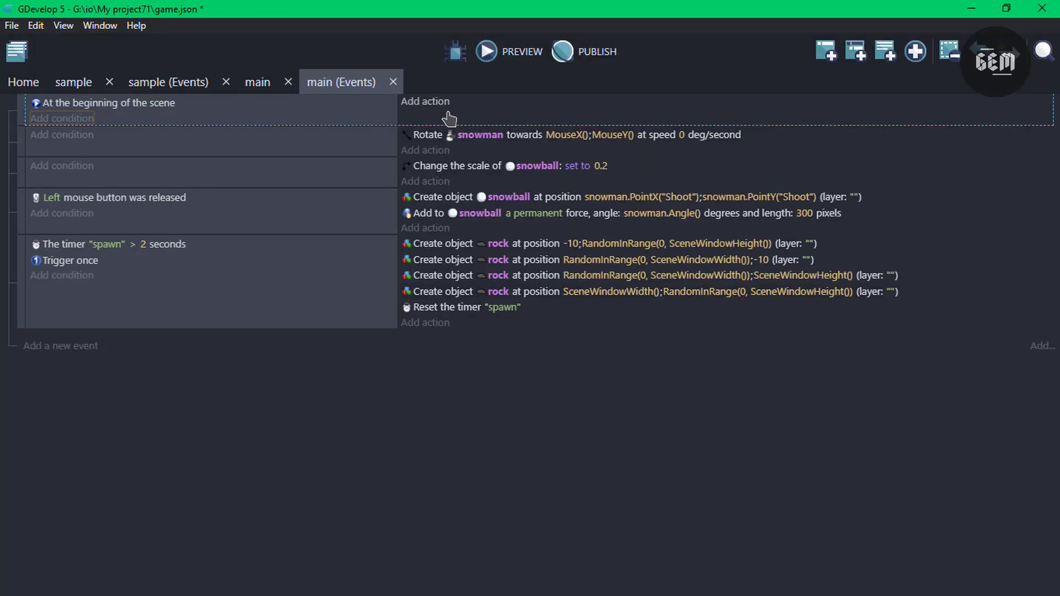
Copy the "spawn" timer reset action from the rock creation event into the beginning-of-scene event
right_click(449, 312)
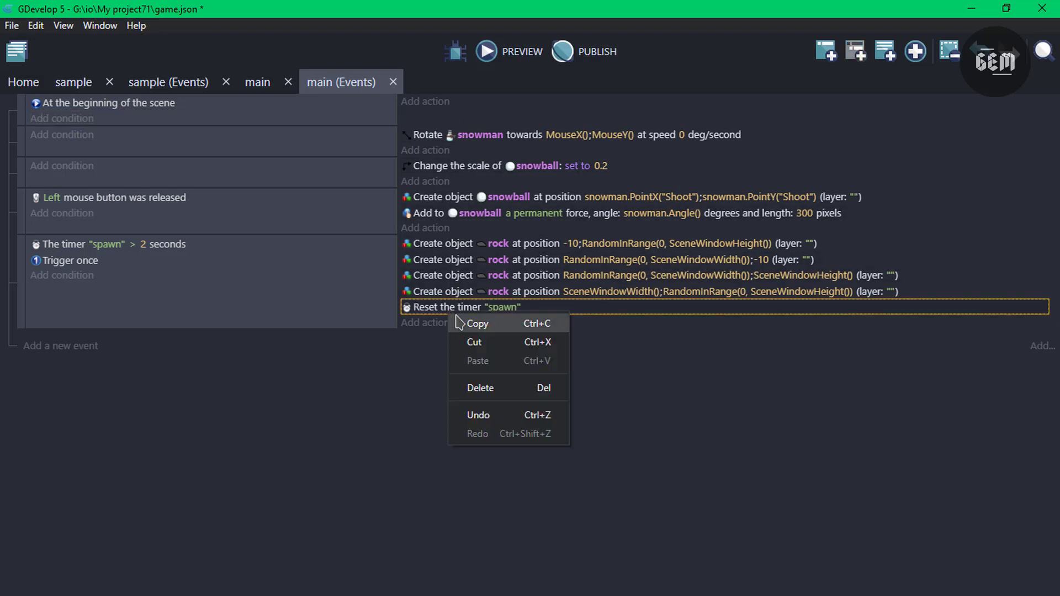
left_click(461, 324)
left_click(458, 102)
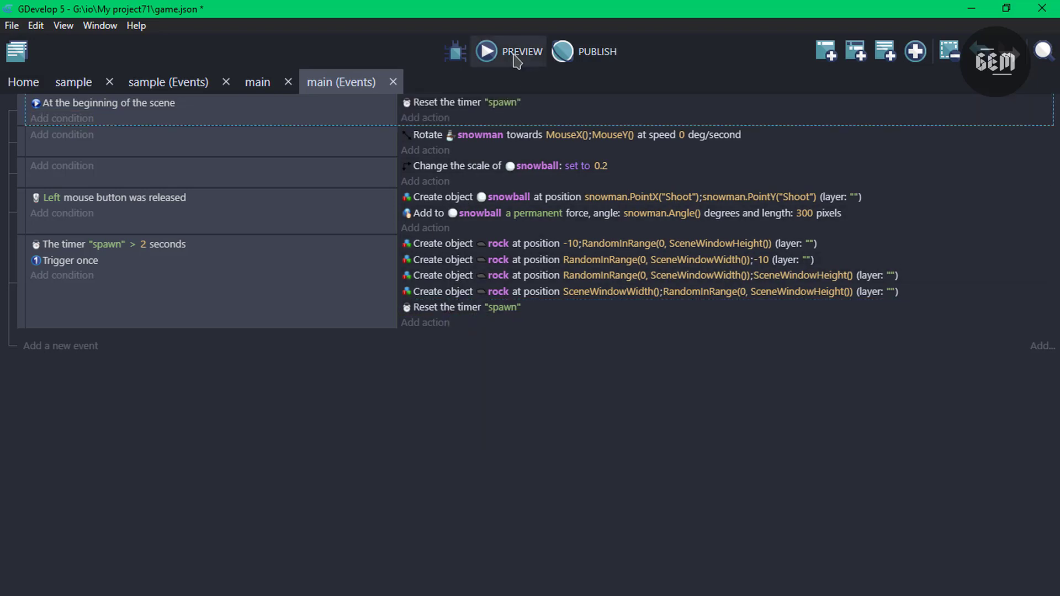
Preview the scene to check how the rocks spawn along its edges, and close the preview
left_click(512, 56)
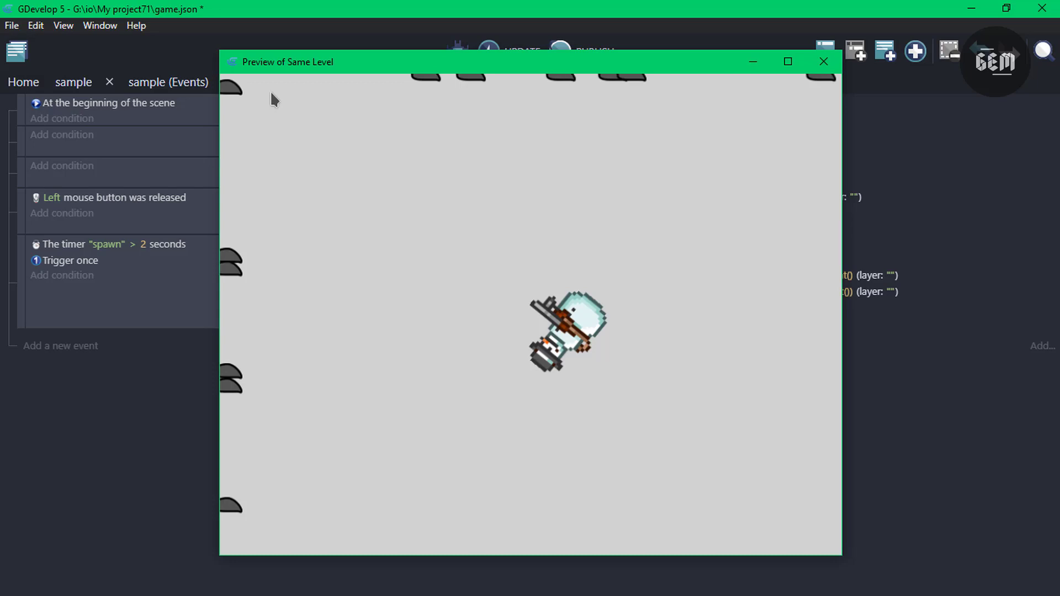
left_click(824, 62)
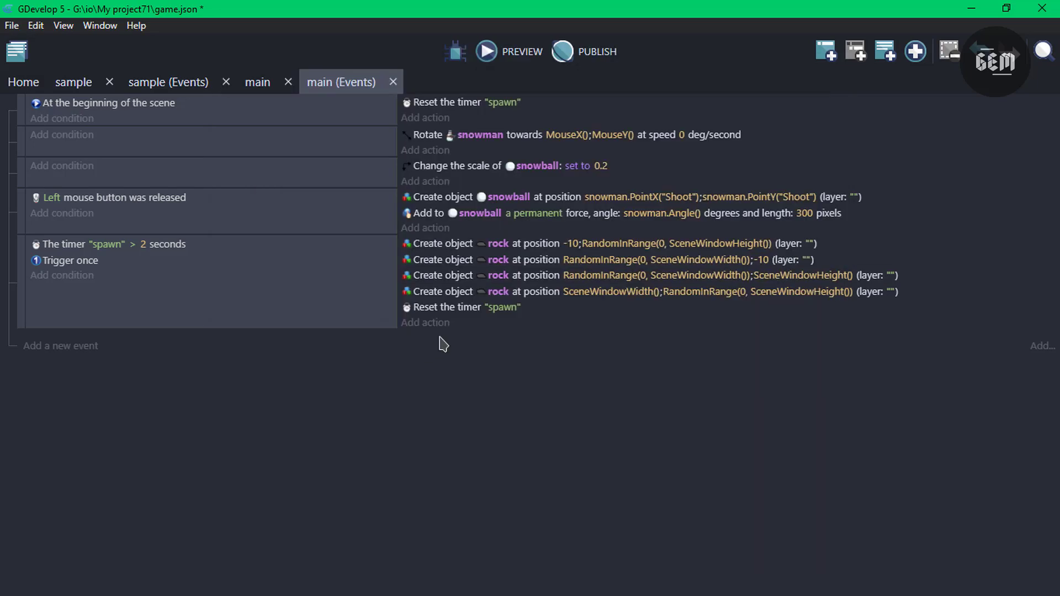
Add an action to the rock spawn event that moves rock toward snowman with a permanent force at speed 30
left_click(433, 324)
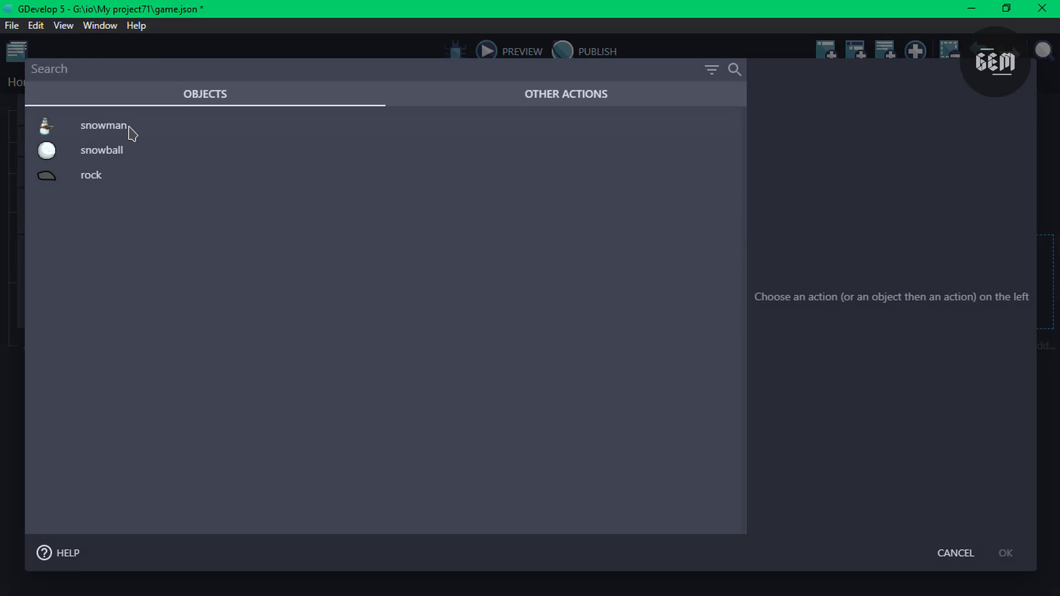
left_click(95, 177)
type("force")
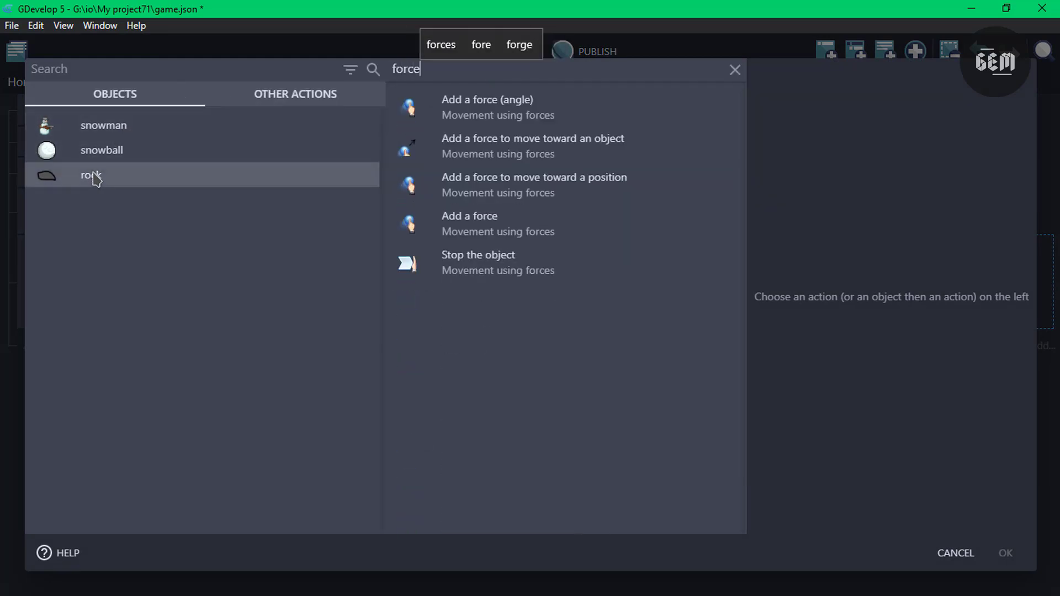
left_click(496, 143)
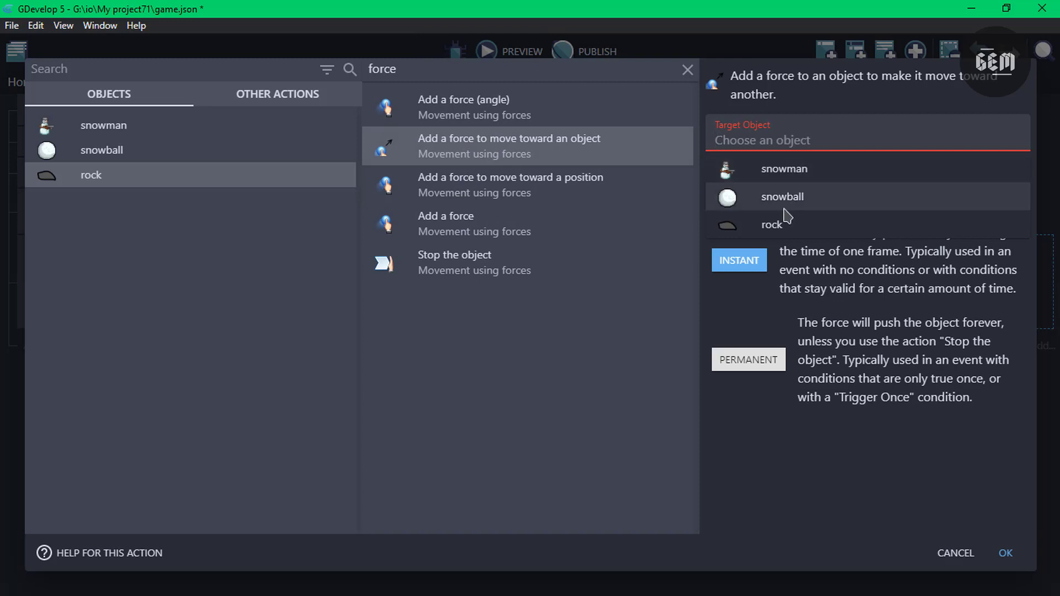
left_click(780, 169)
left_click(738, 351)
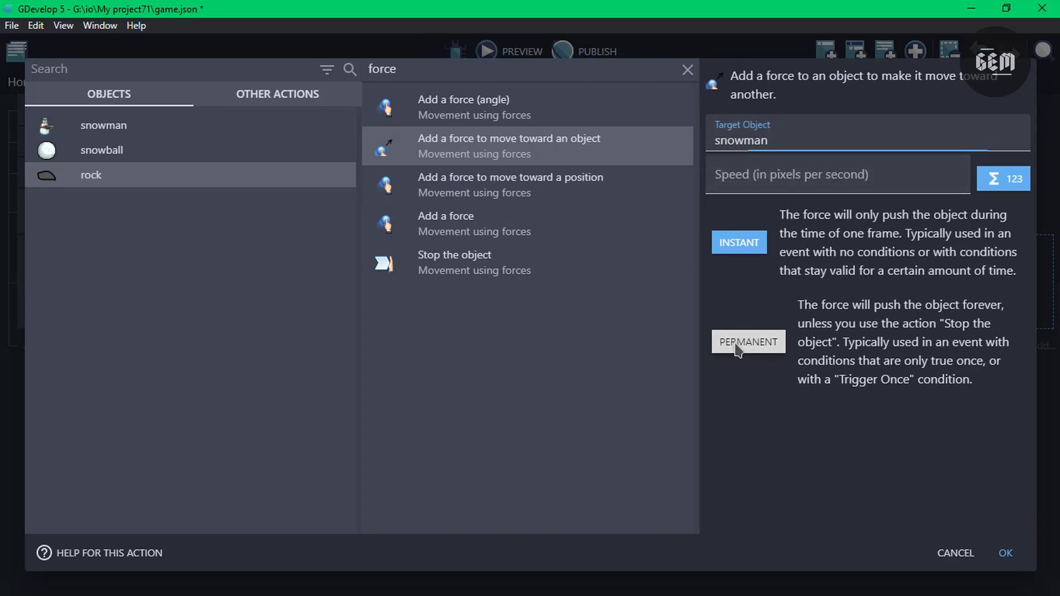
left_click(793, 180)
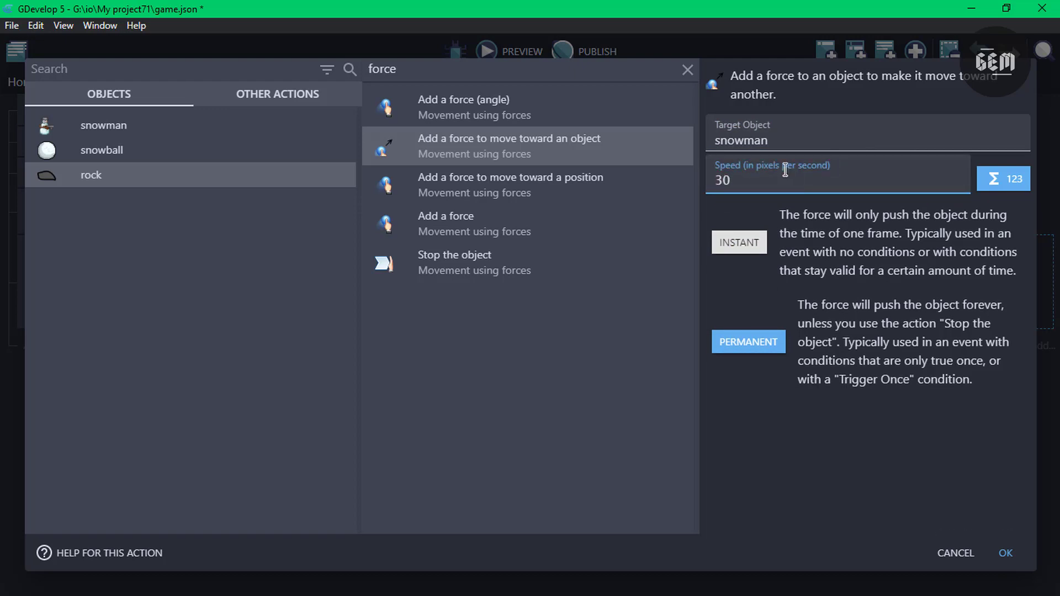
left_click(1006, 553)
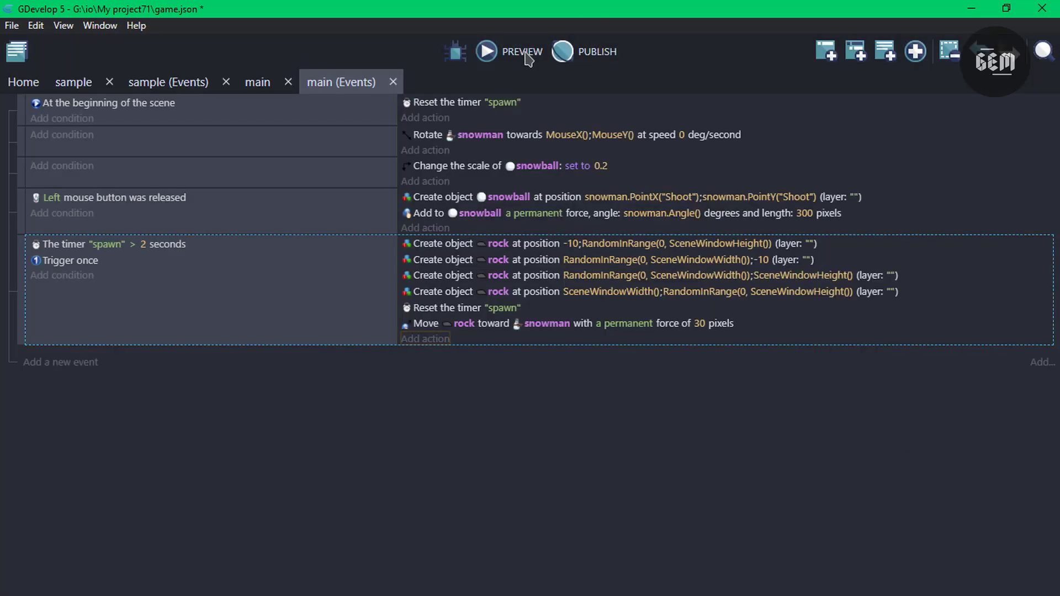
Preview the scene to check how the rocks move toward the snowman while firing snowballs, and close the preview
left_click(525, 56)
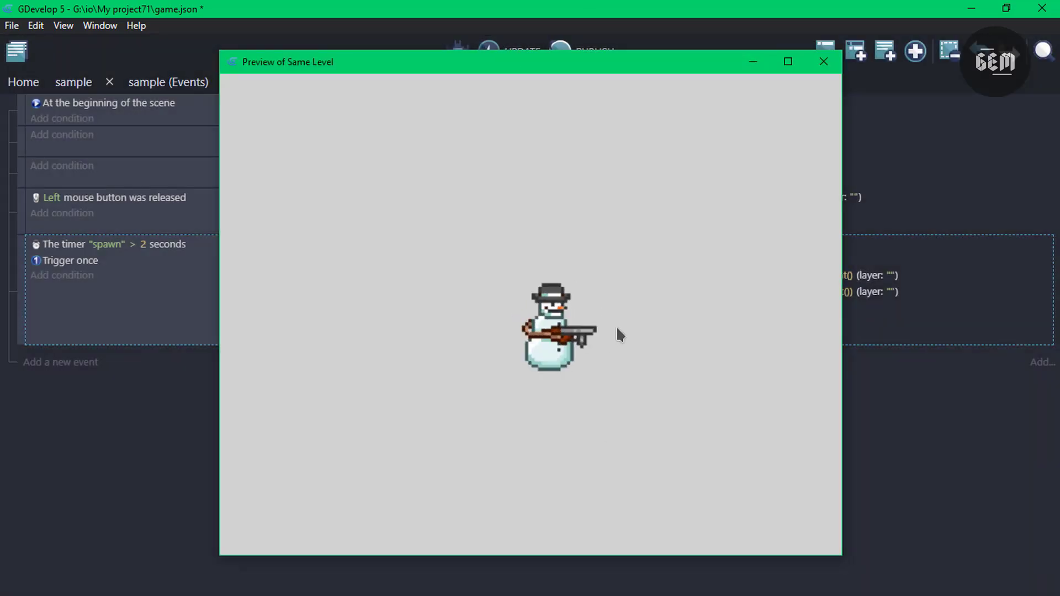
left_click(484, 170)
left_click(499, 168)
left_click(499, 167)
left_click(665, 223)
left_click(693, 276)
left_click(635, 403)
left_click(480, 403)
left_click(469, 382)
left_click(465, 338)
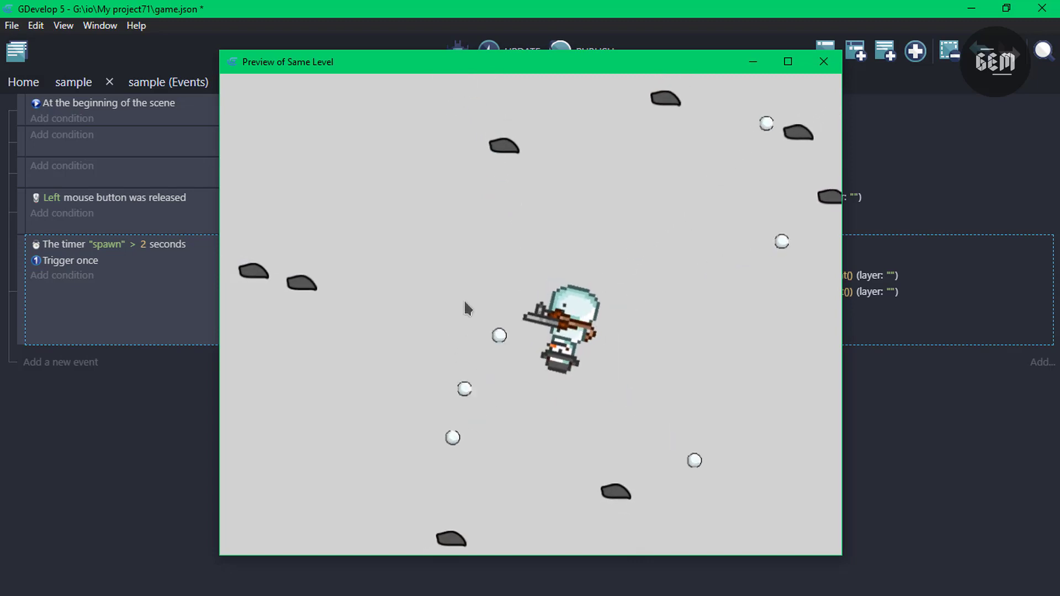
left_click(466, 295)
left_click(626, 315)
left_click(522, 254)
left_click(541, 248)
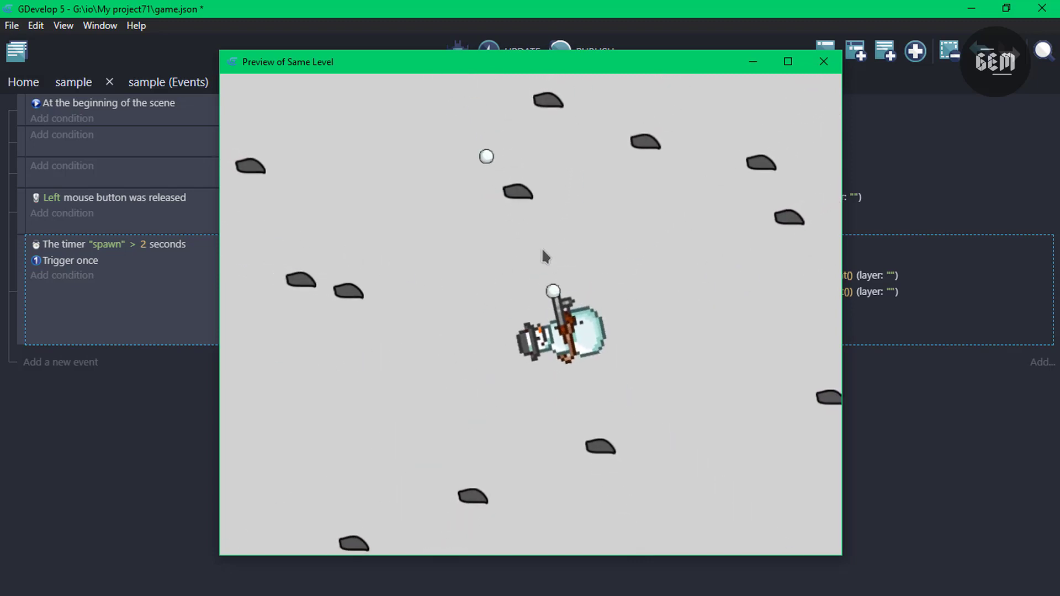
left_click(629, 259)
left_click(634, 267)
left_click(635, 271)
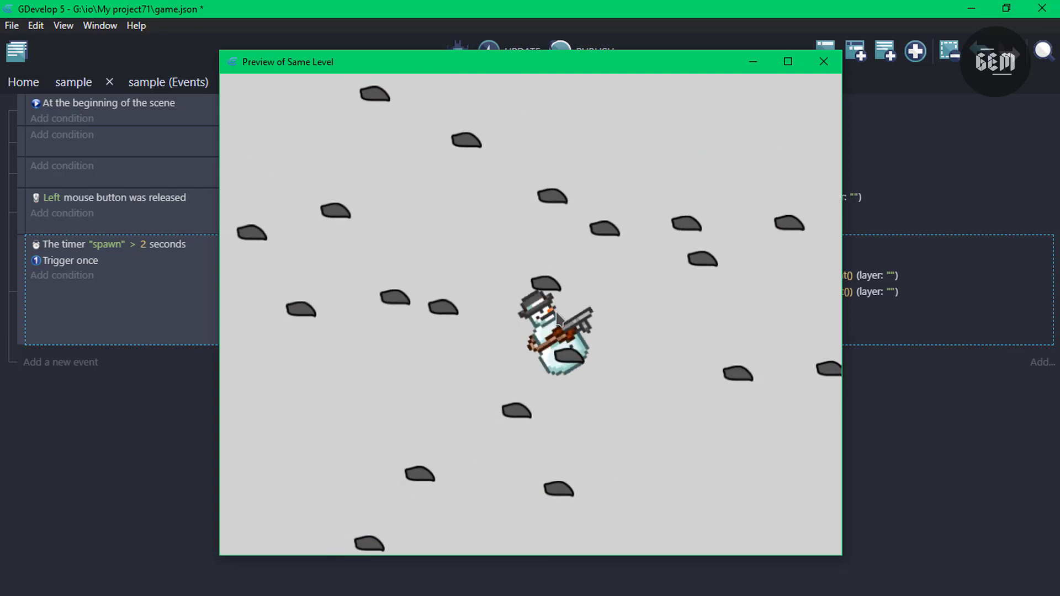
left_click(822, 64)
Add a new event below the rock spawn event with the condition that snowball is in collision with rock
left_click(66, 363)
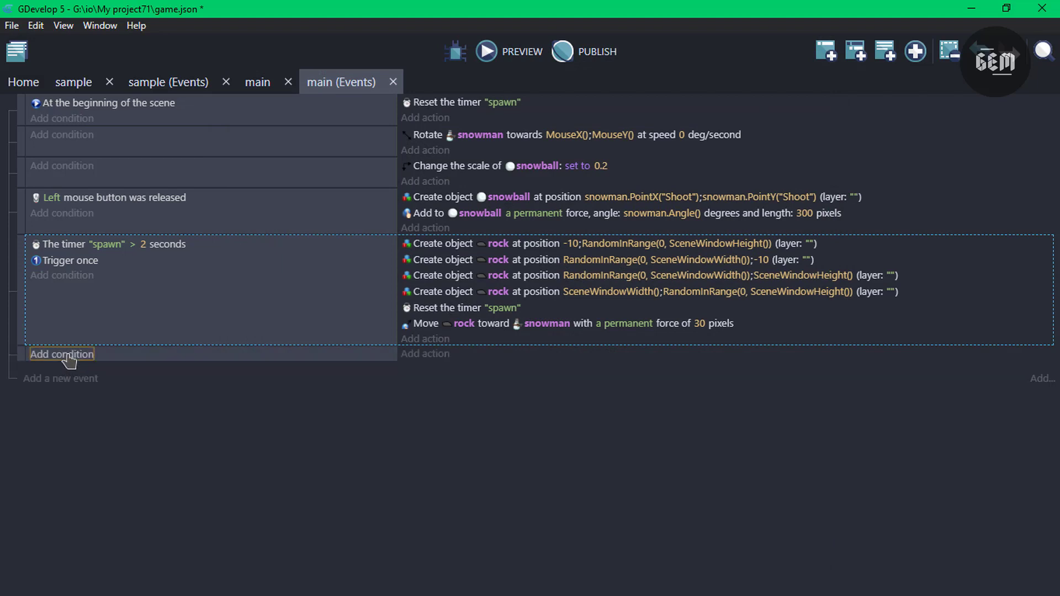
left_click(62, 354)
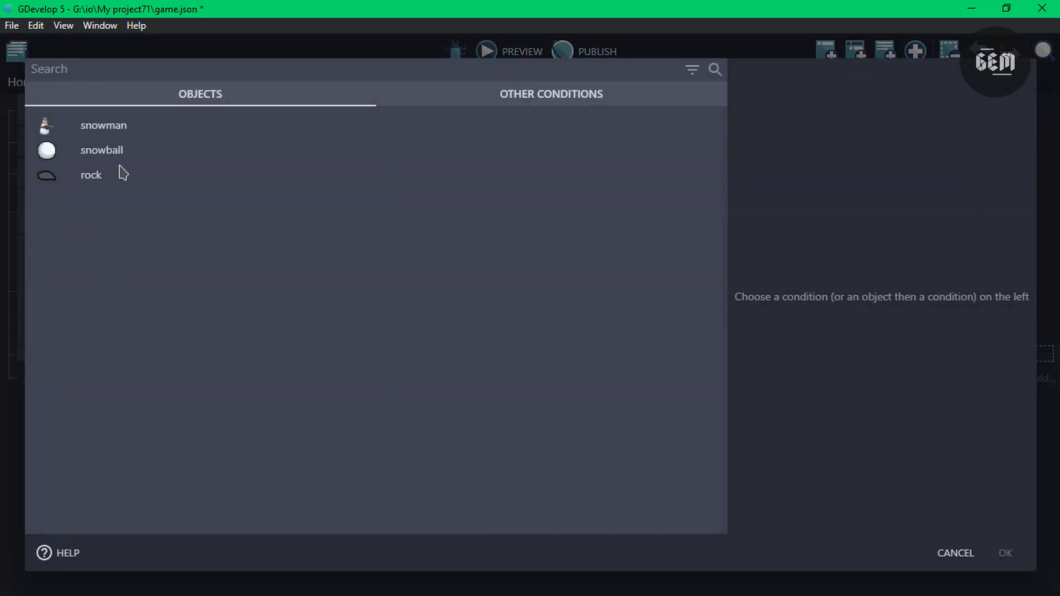
left_click(93, 156)
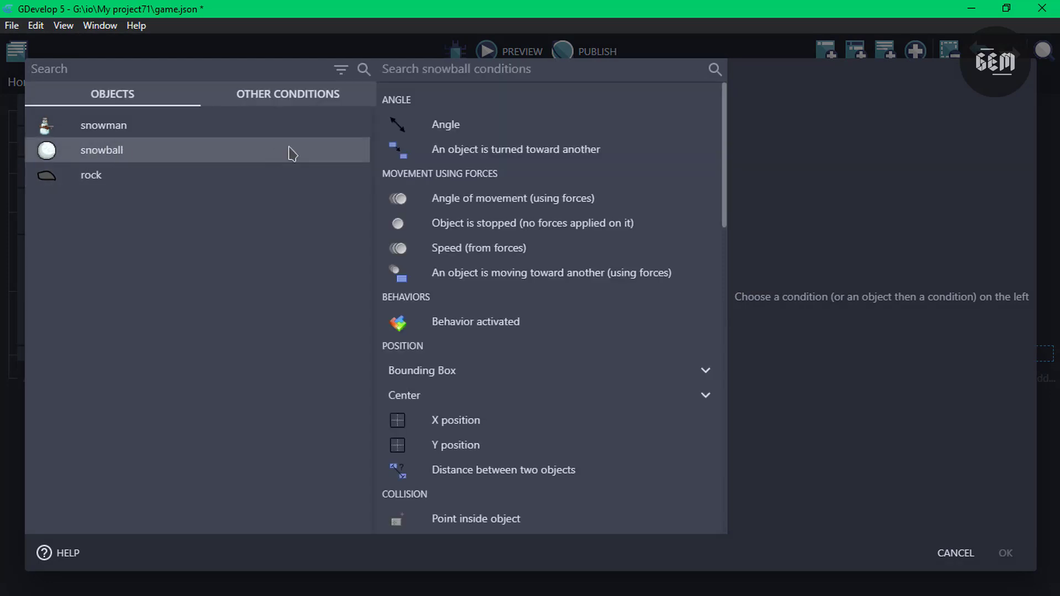
type("collis")
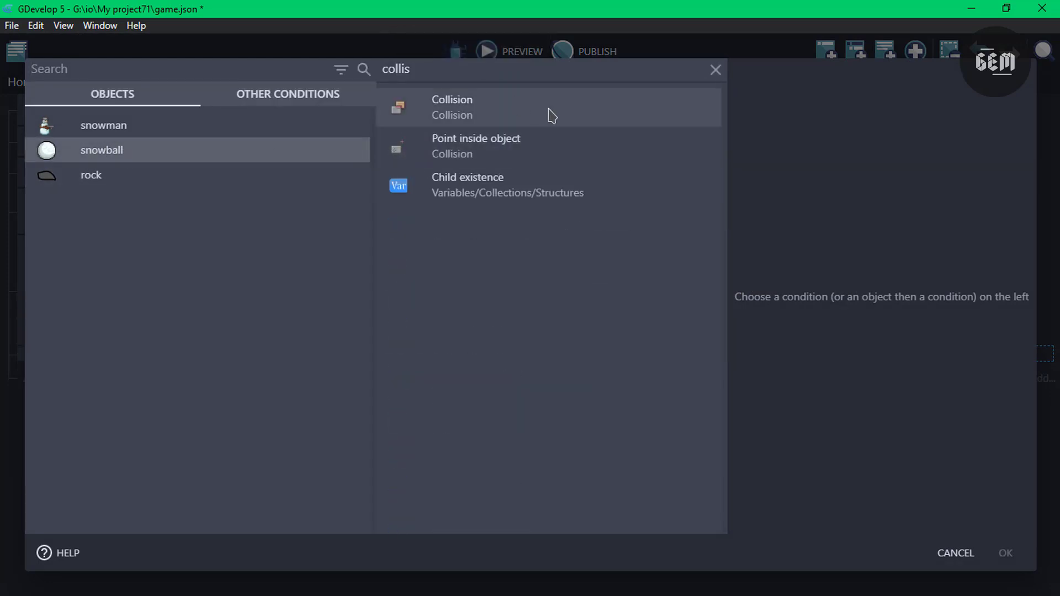
left_click(551, 116)
left_click(772, 281)
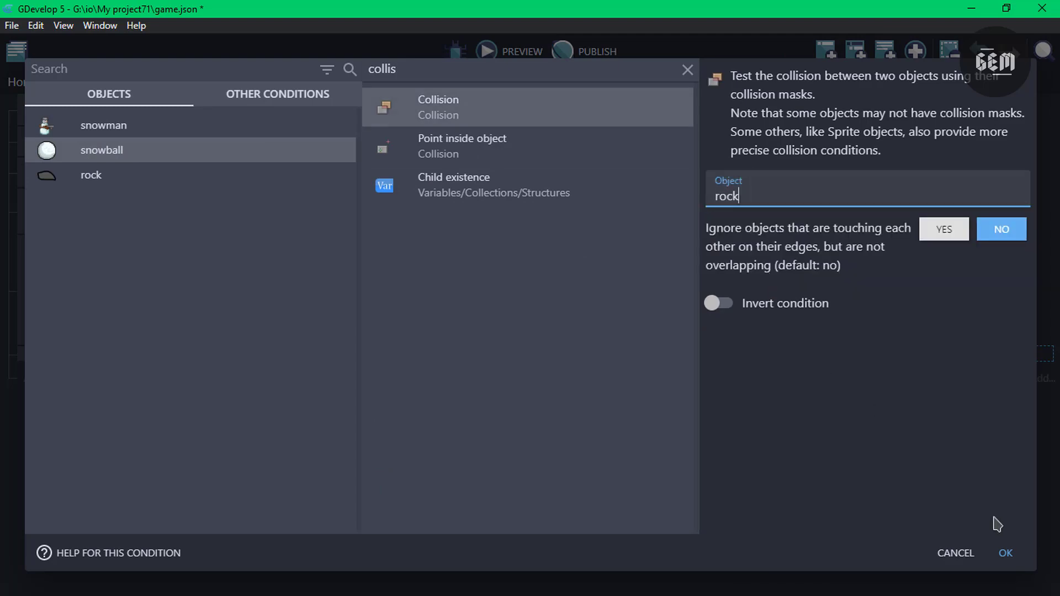
left_click(1003, 555)
Add a Trigger once while true condition to the snowball and rock collision event
left_click(79, 371)
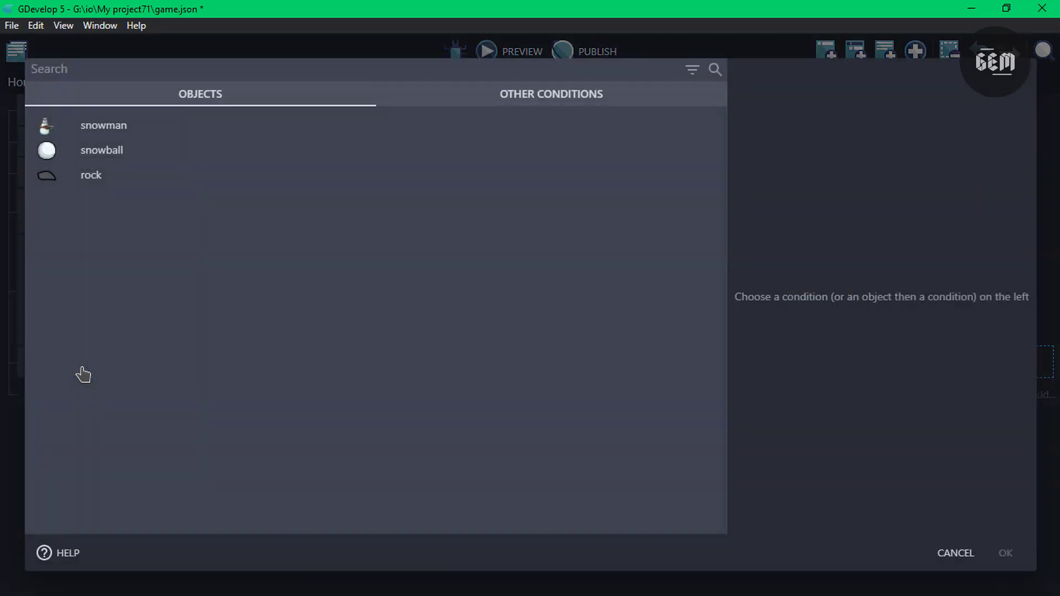
type("trigger")
left_click(101, 135)
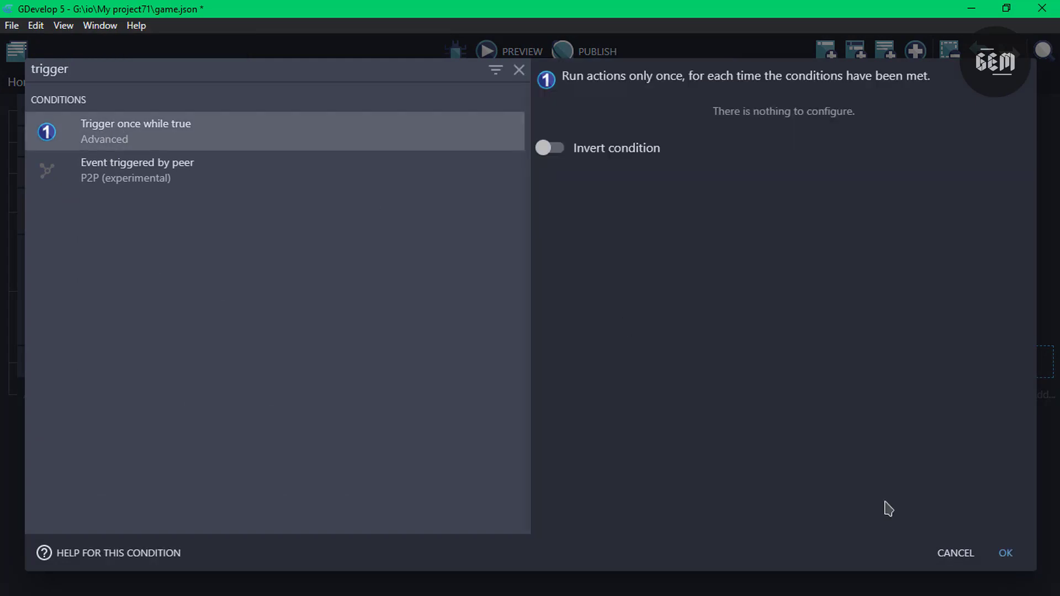
left_click(1004, 554)
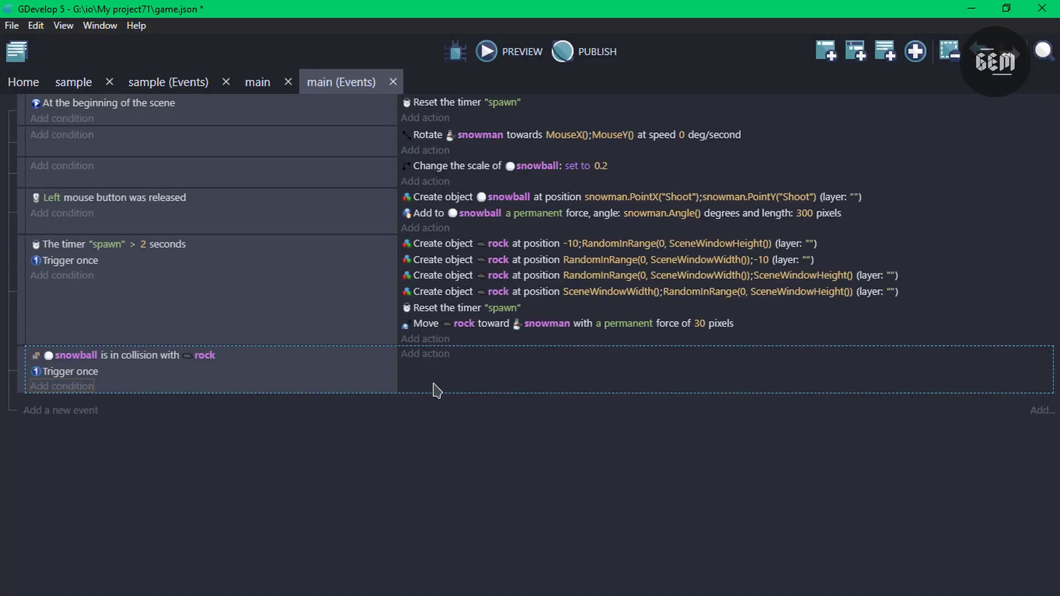
Add a Delete the object action for rock to the collision event, and save the project
left_click(440, 357)
left_click(118, 184)
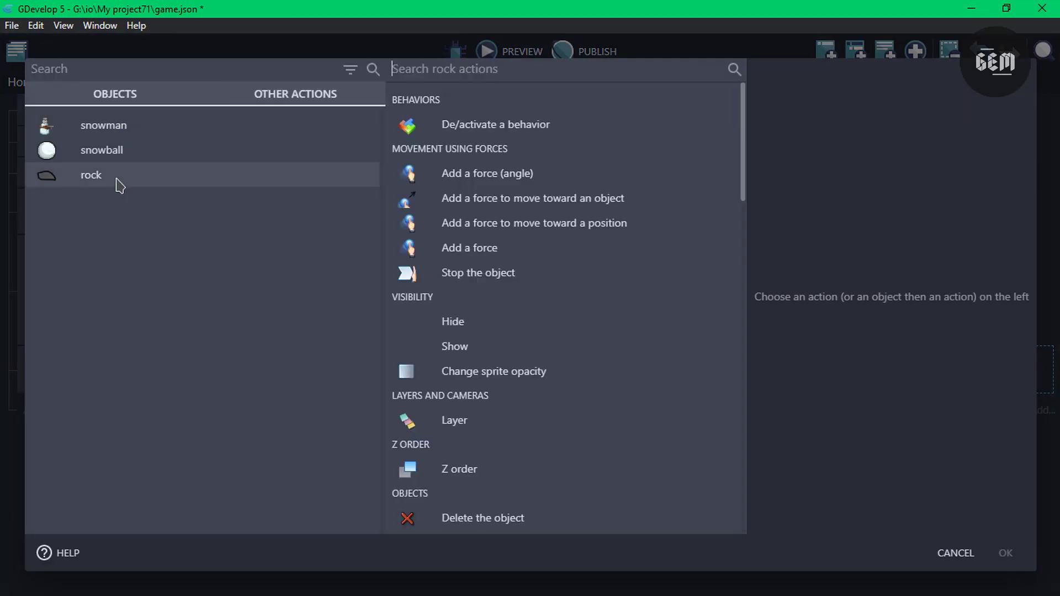
type("delete")
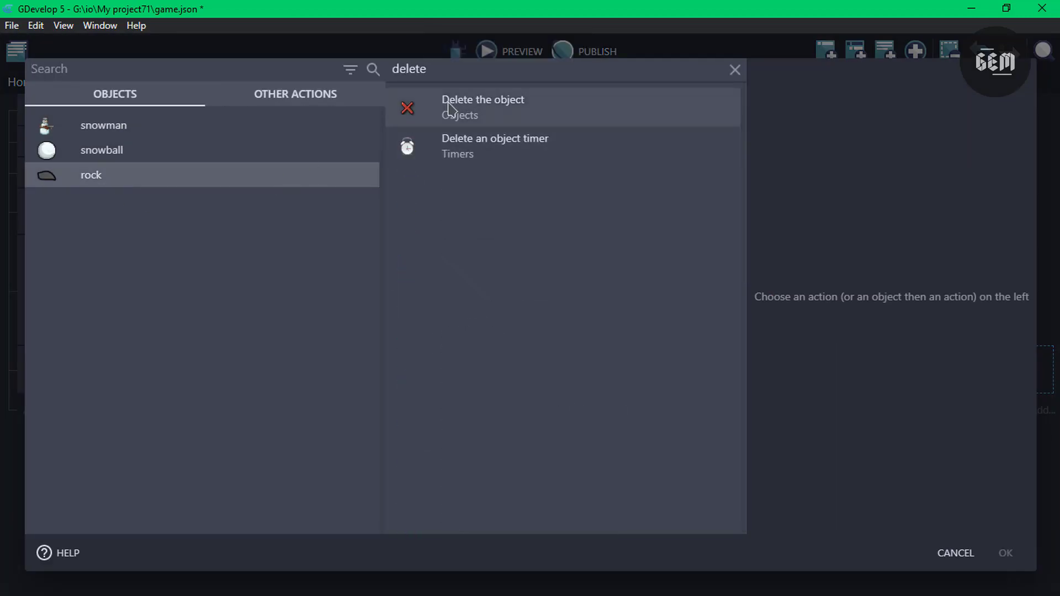
left_click(449, 108)
left_click(1005, 553)
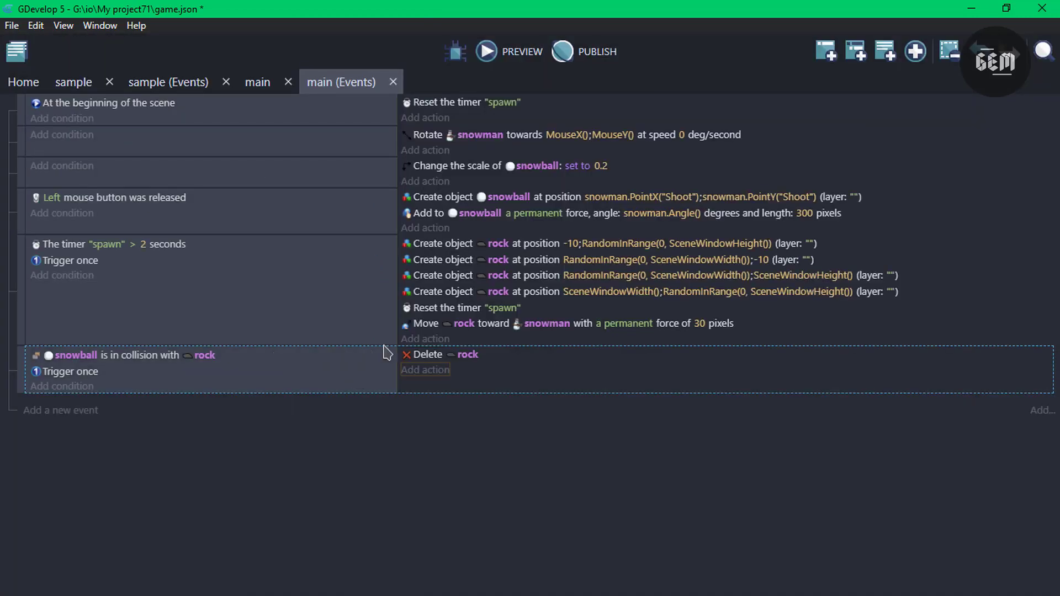
key("ctrl+s")
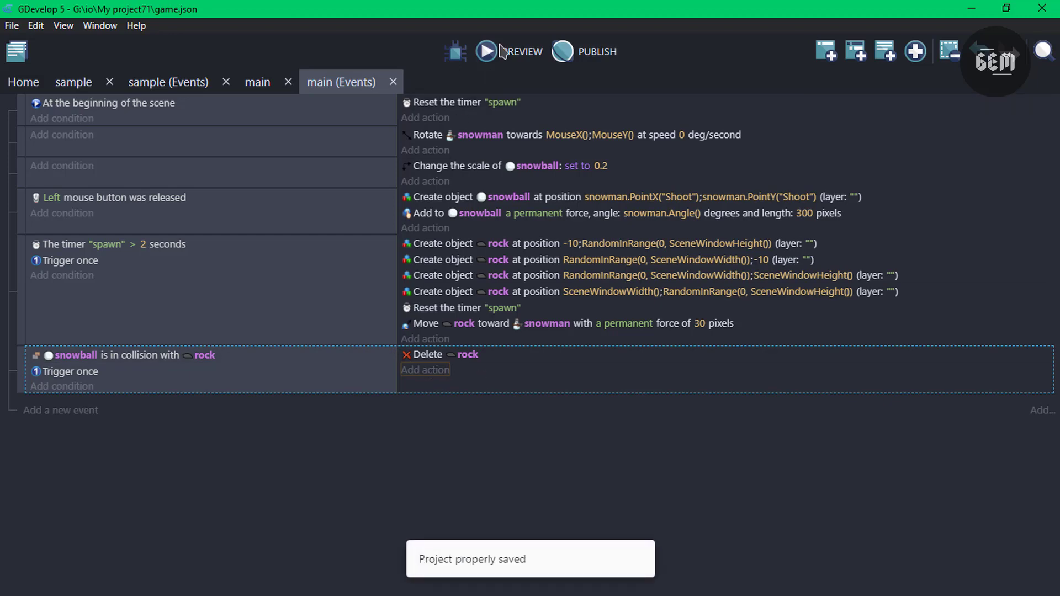
Preview the scene and fire snowballs at the rocks to test the collision event, and close the preview
left_click(501, 51)
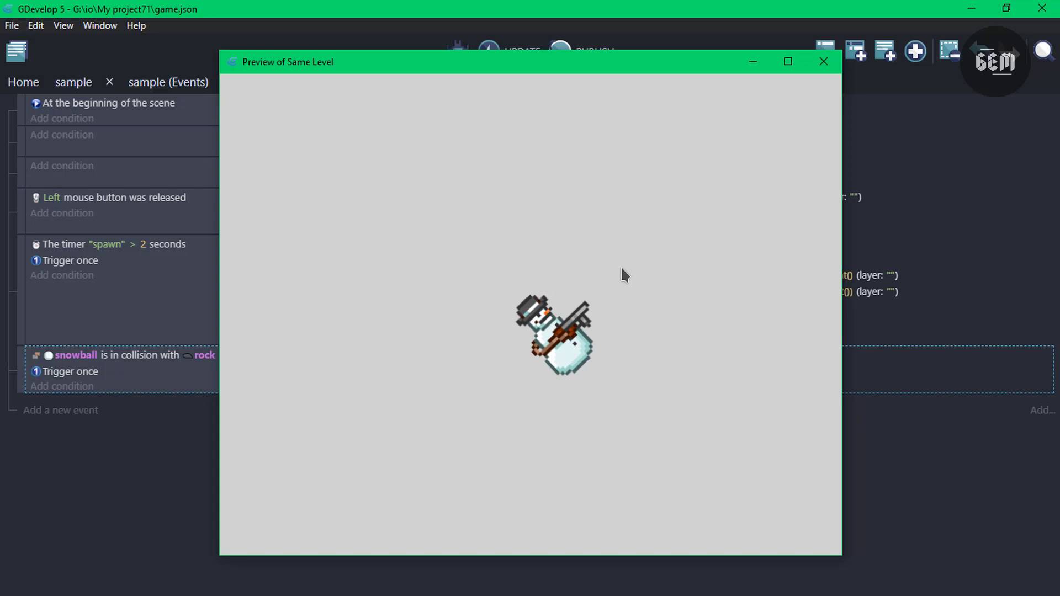
left_click(623, 266)
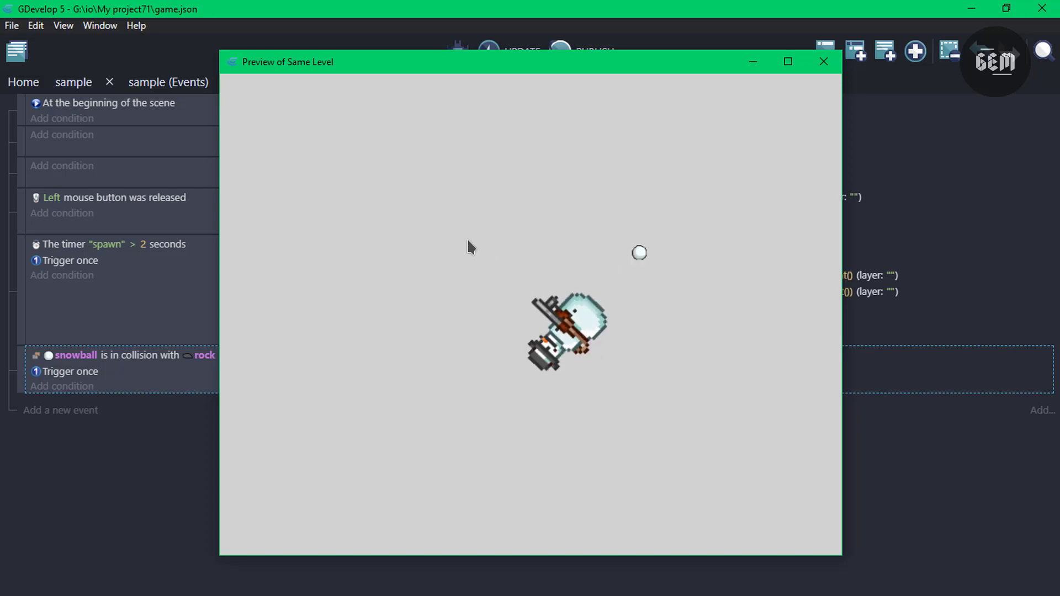
left_click(467, 237)
left_click(517, 232)
left_click(546, 232)
left_click(629, 321)
left_click(387, 416)
left_click(331, 391)
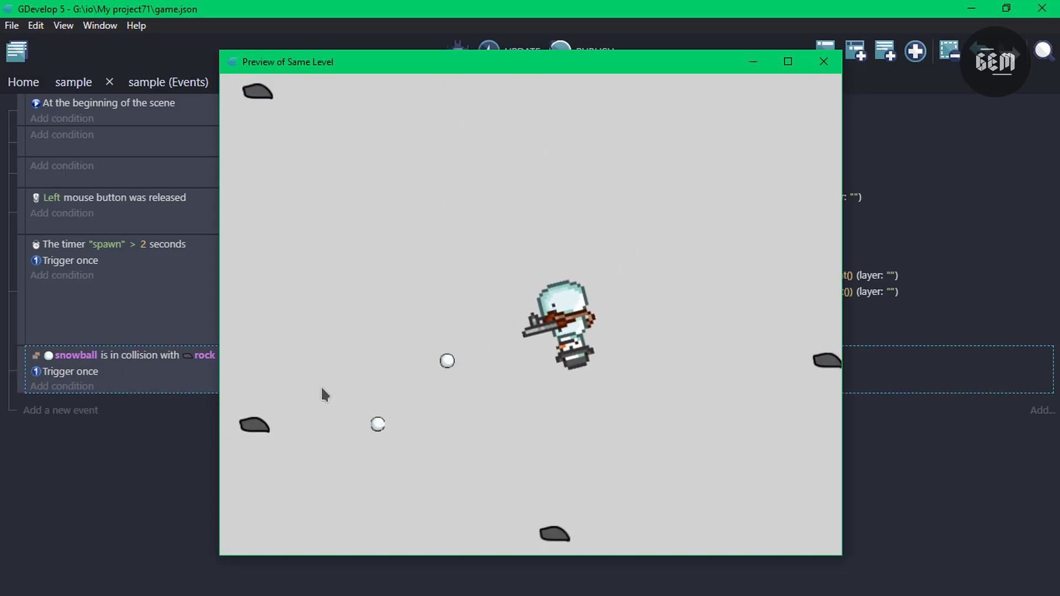
left_click(322, 387)
left_click(322, 388)
left_click(322, 388)
left_click(322, 389)
left_click(322, 388)
left_click(591, 521)
left_click(556, 509)
left_click(554, 505)
left_click(555, 505)
left_click(584, 507)
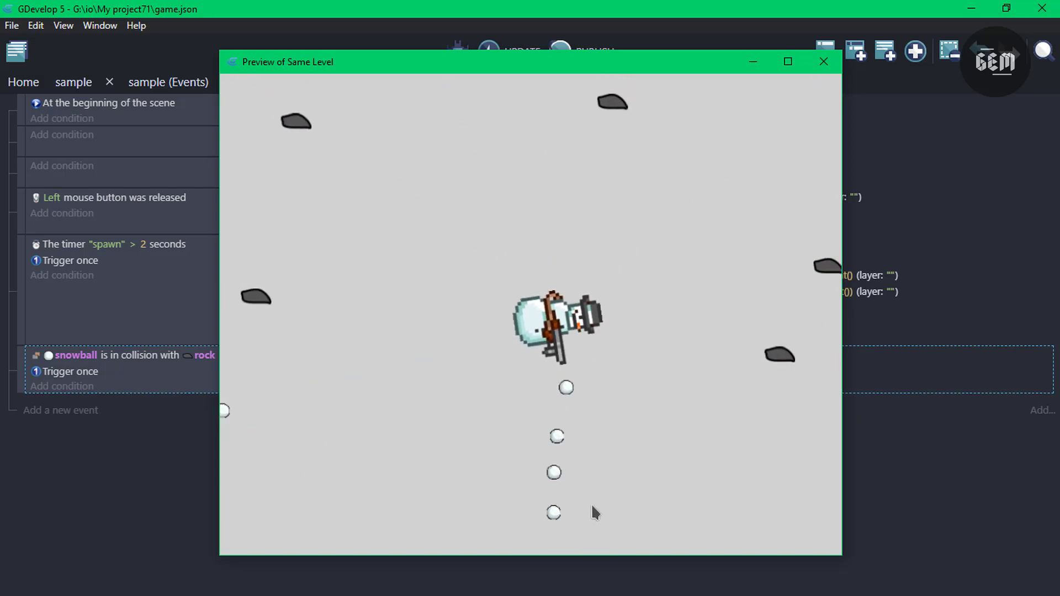
double_click(593, 507)
left_click(684, 412)
left_click(737, 354)
left_click(750, 342)
left_click(753, 335)
left_click(775, 270)
left_click(778, 267)
left_click(780, 267)
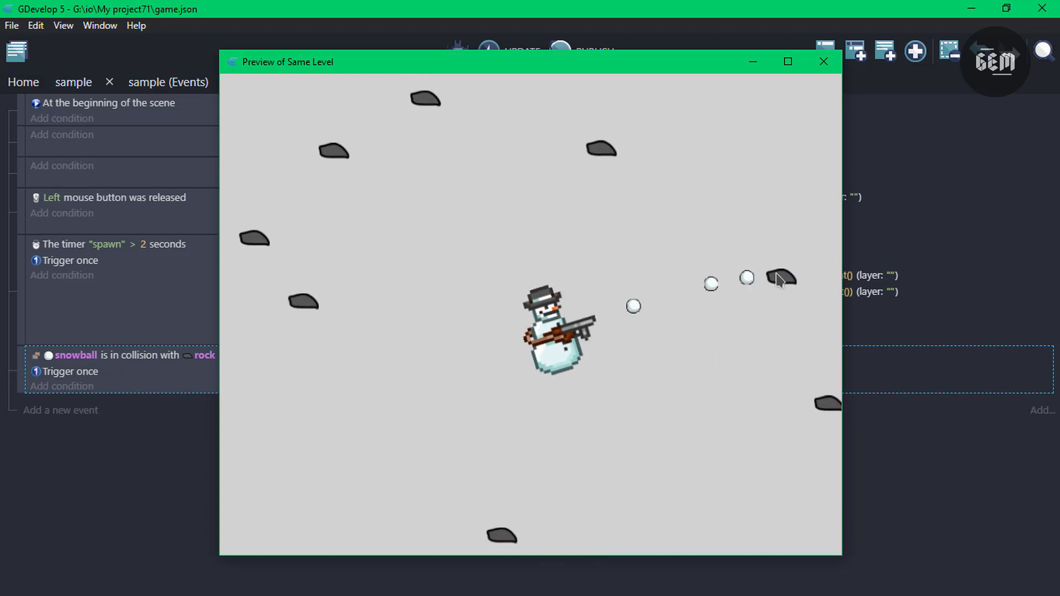
left_click(779, 298)
left_click(775, 338)
double_click(773, 379)
left_click(652, 440)
left_click(597, 479)
left_click(524, 492)
double_click(491, 483)
left_click(425, 442)
left_click(397, 380)
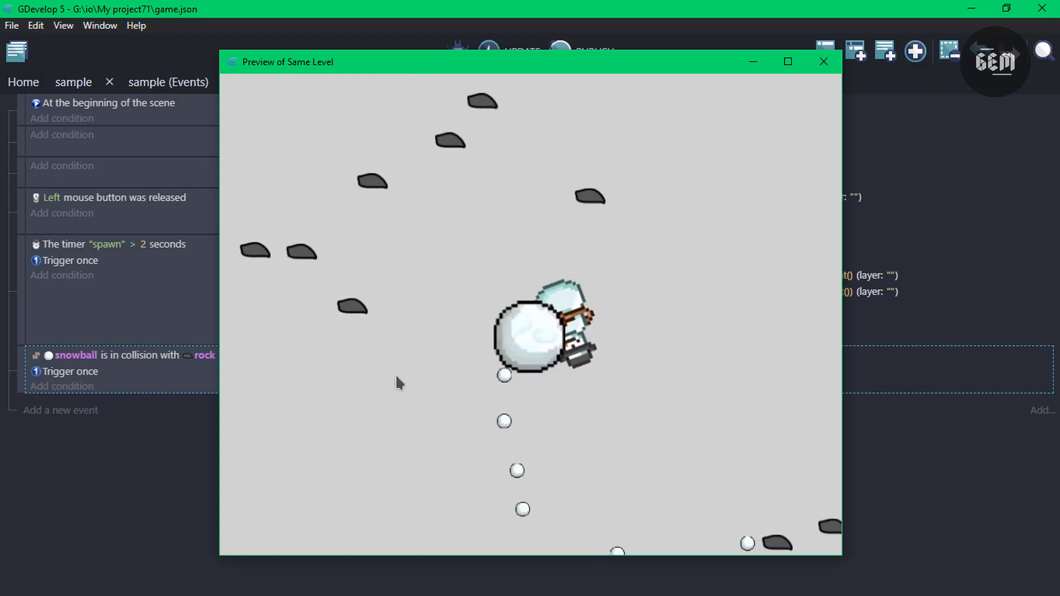
double_click(393, 323)
left_click(432, 289)
left_click(452, 280)
left_click(493, 260)
left_click(529, 256)
left_click(572, 249)
left_click(597, 251)
left_click(606, 256)
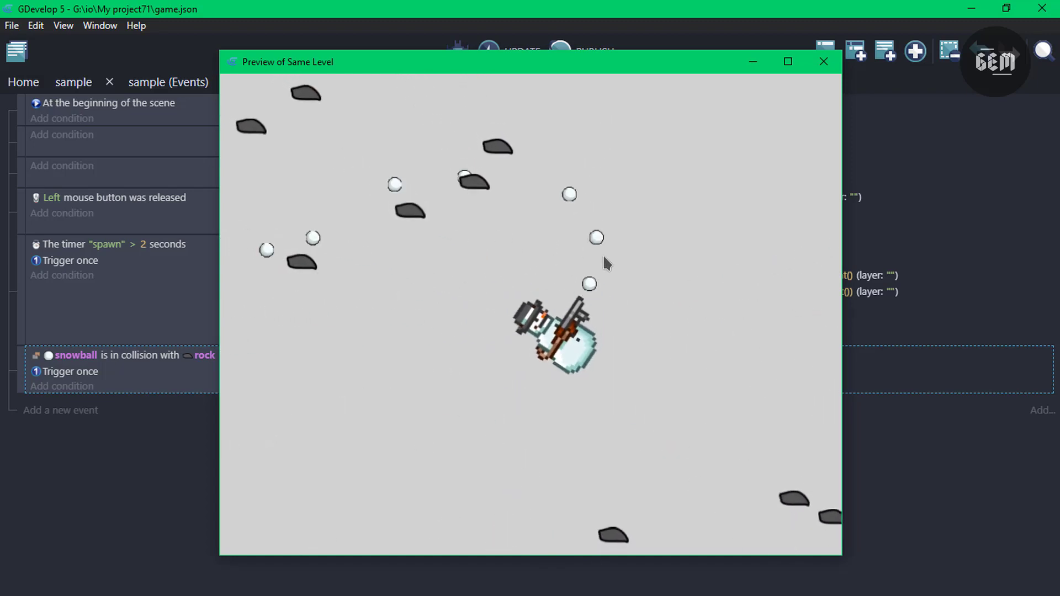
left_click(466, 253)
left_click(505, 240)
left_click(515, 239)
left_click(519, 238)
left_click(540, 237)
left_click(541, 237)
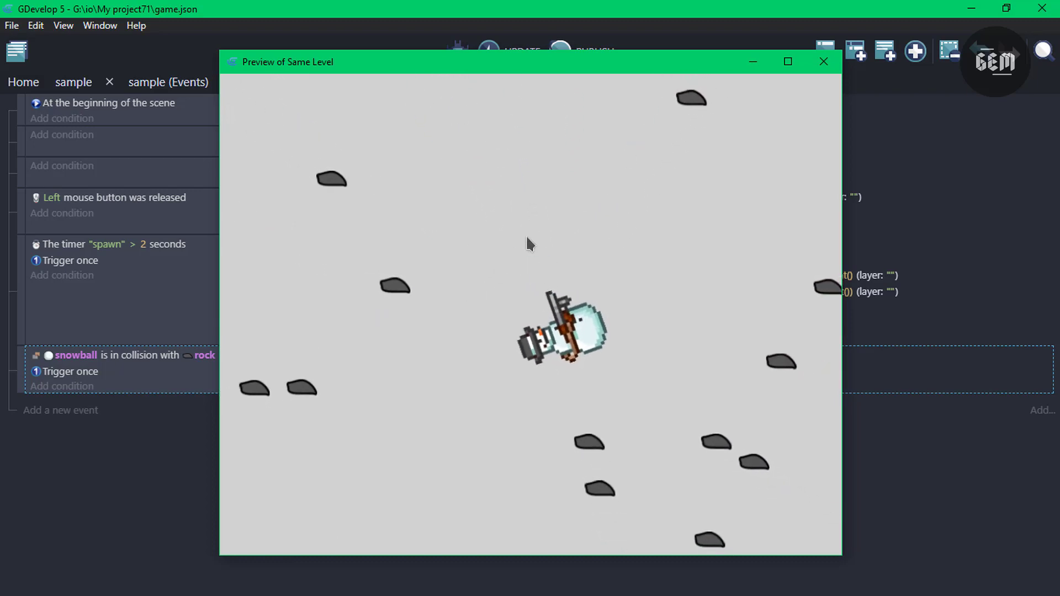
left_click(824, 62)
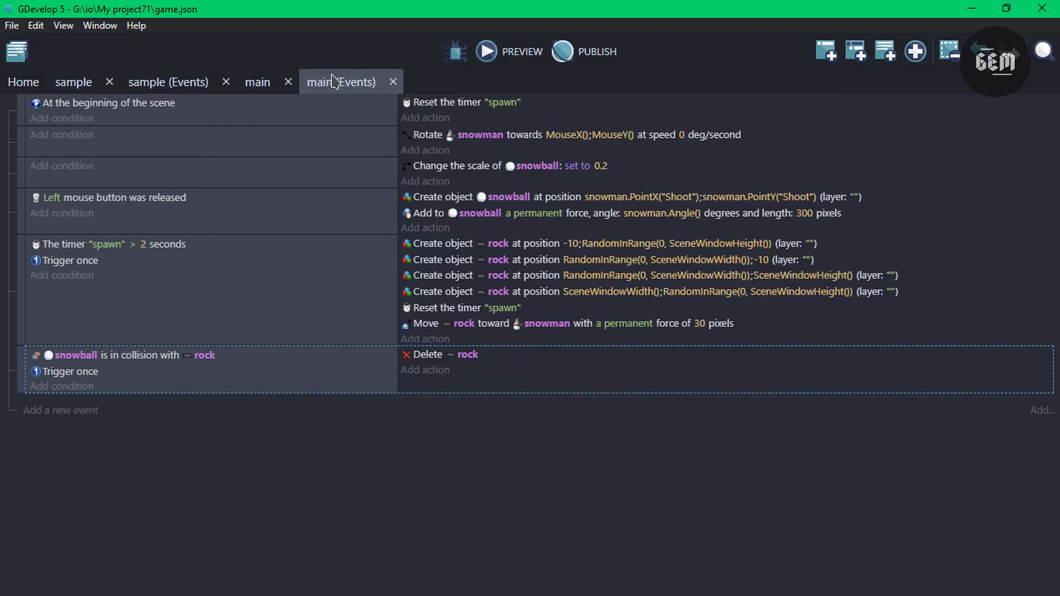
Add the Destroy when outside of the screen behavior to the rock object in the main scene
left_click(260, 86)
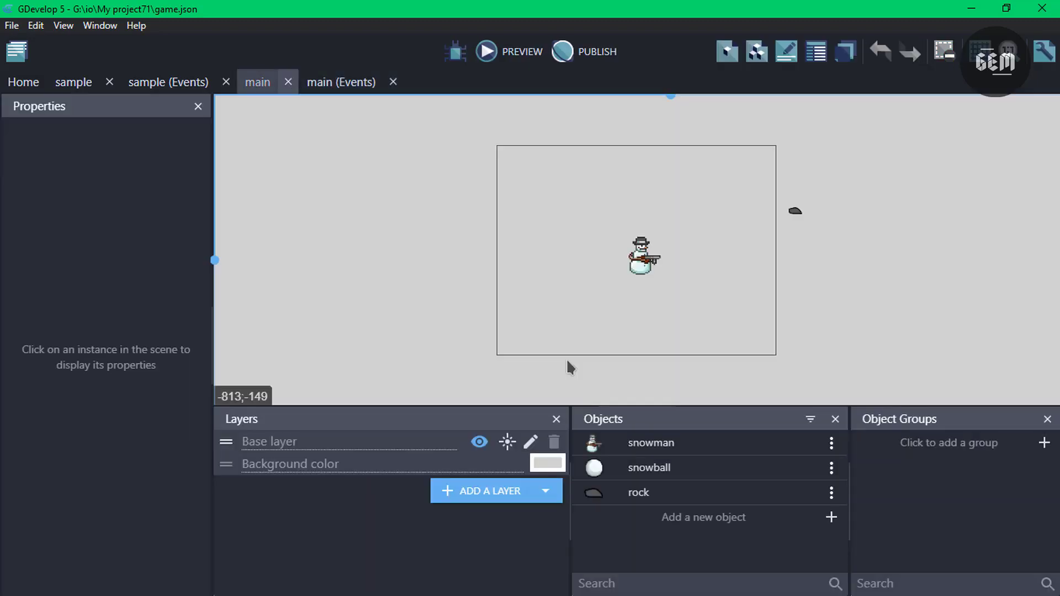
double_click(640, 493)
left_click(436, 70)
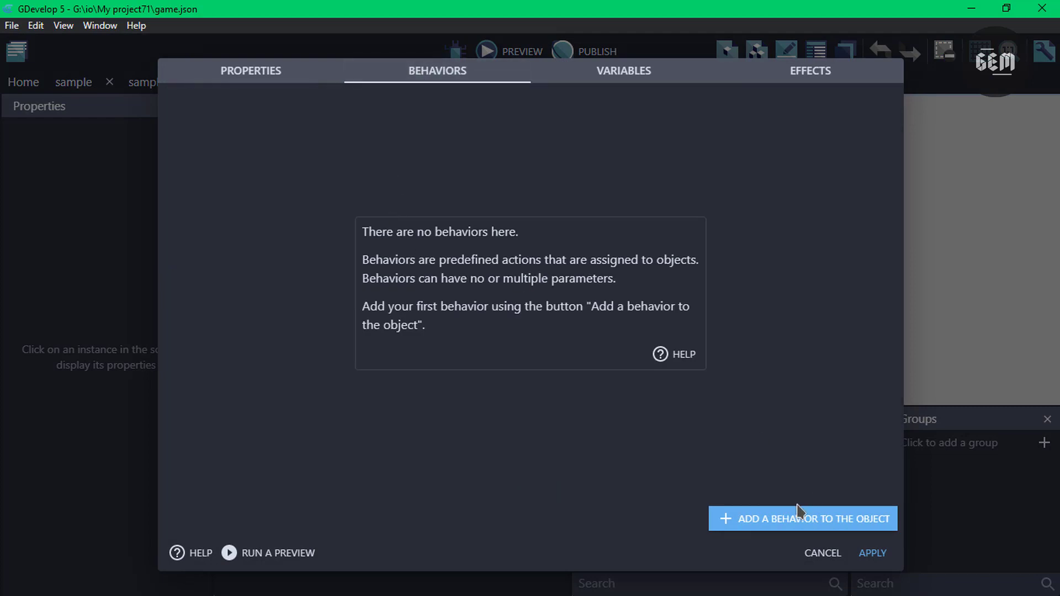
left_click(799, 522)
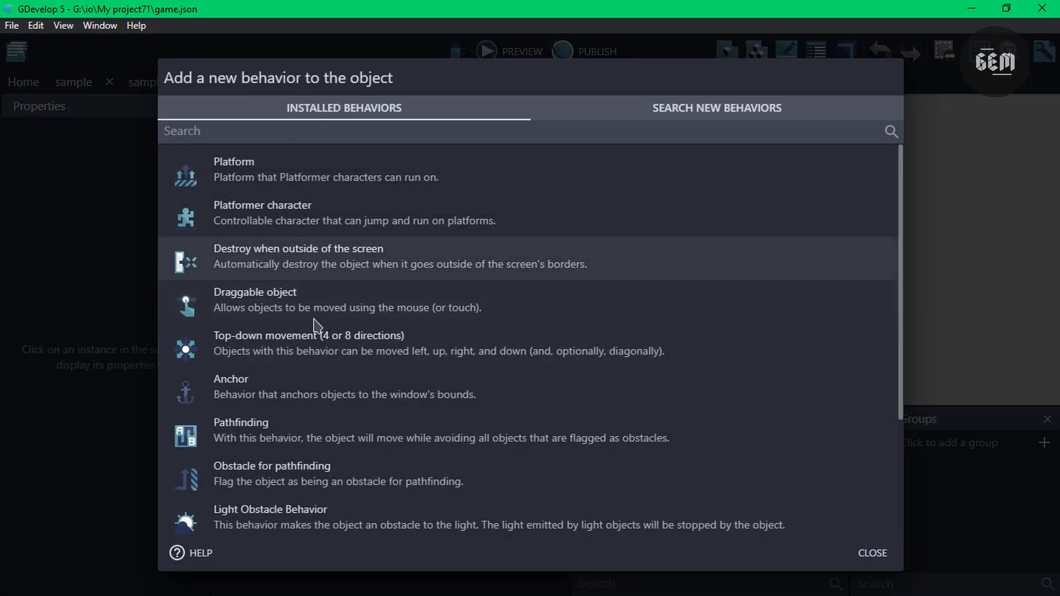
scroll(305, 456, "down", 3)
scroll(287, 353, "up", 3)
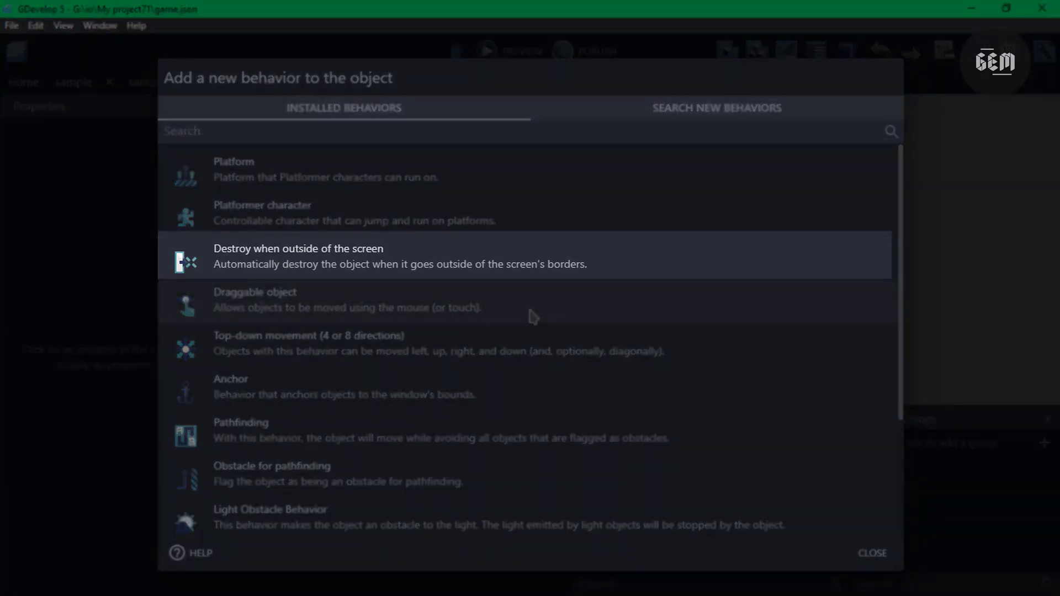
left_click(530, 268)
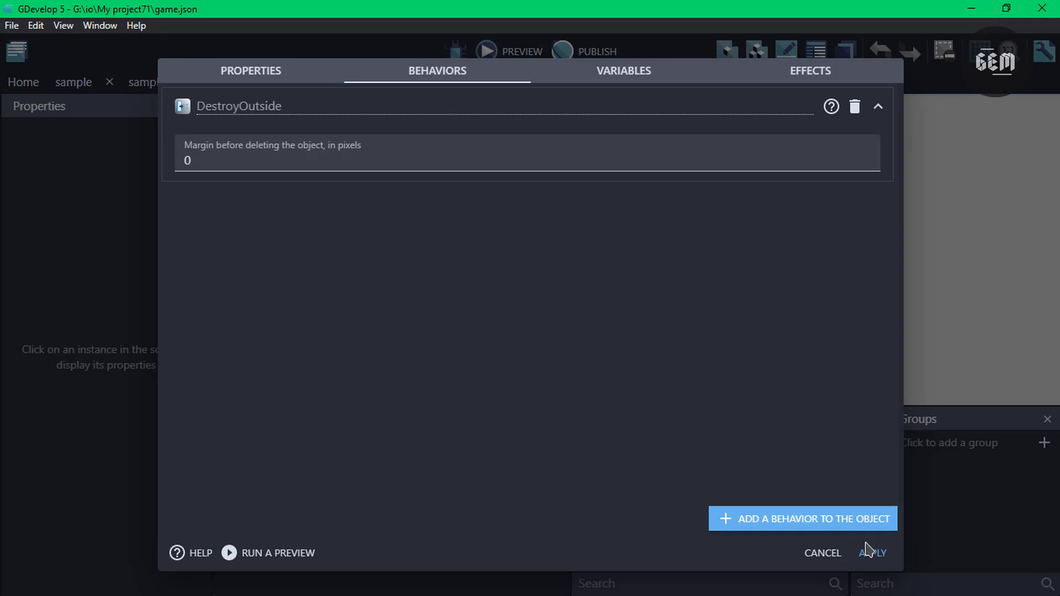
left_click(873, 552)
Add a new event at the end of the main scene's events with the condition that snowman is in collision with rock
left_click(346, 84)
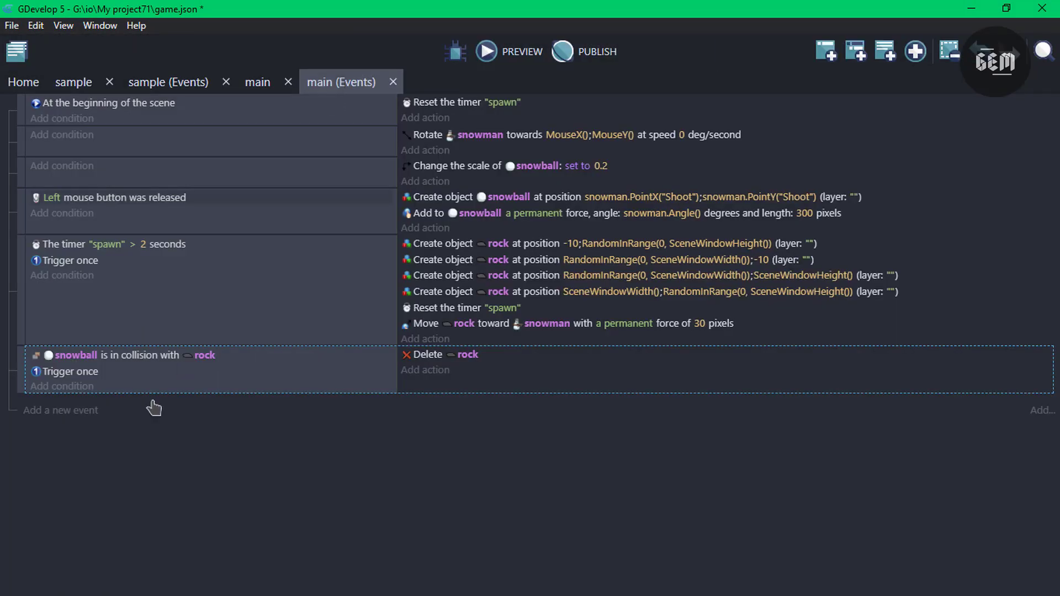
left_click(55, 411)
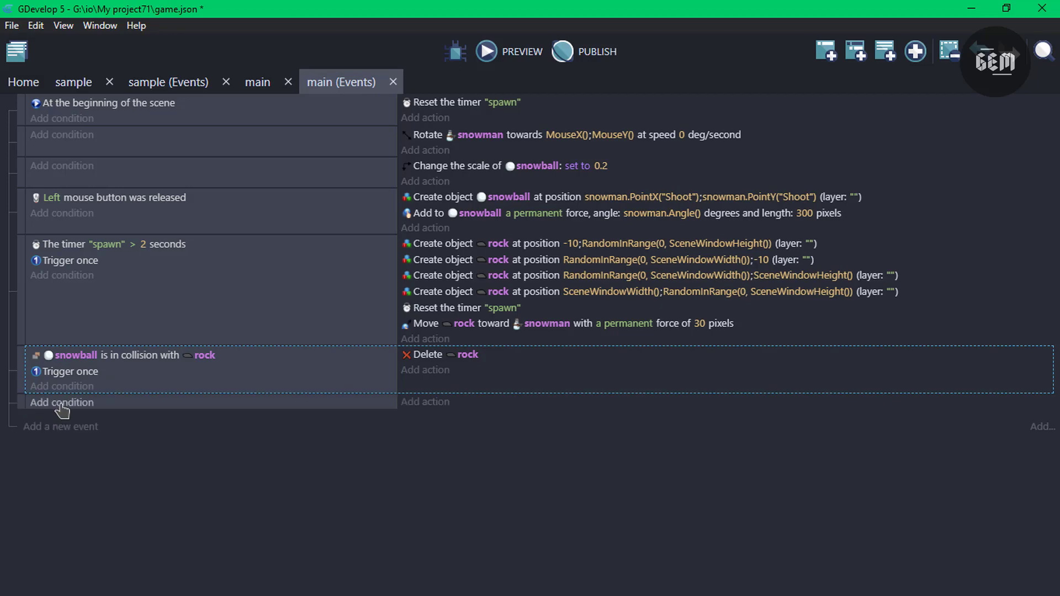
left_click(61, 406)
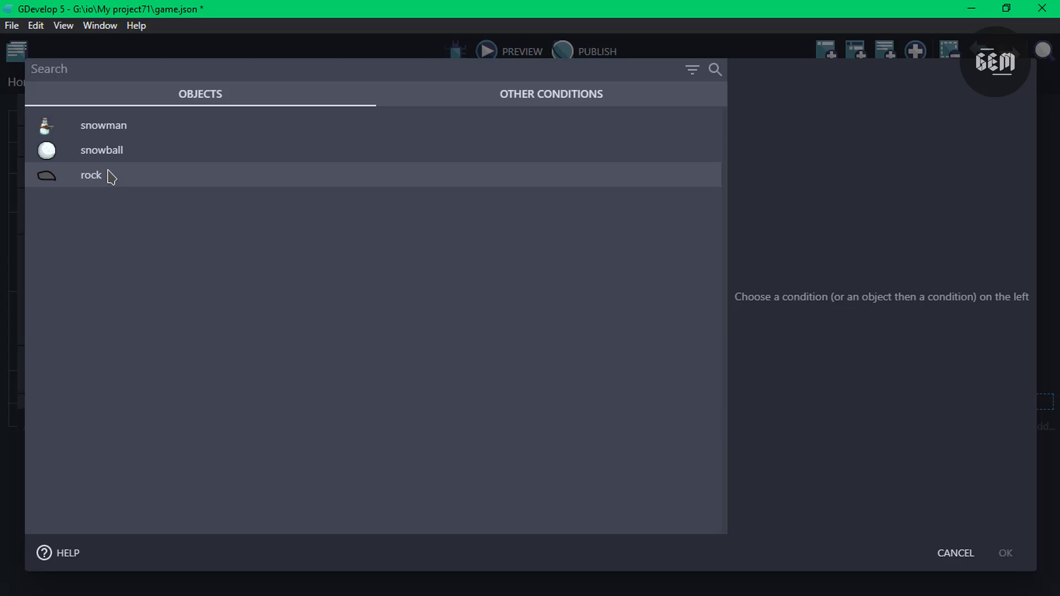
left_click(119, 128)
type("col")
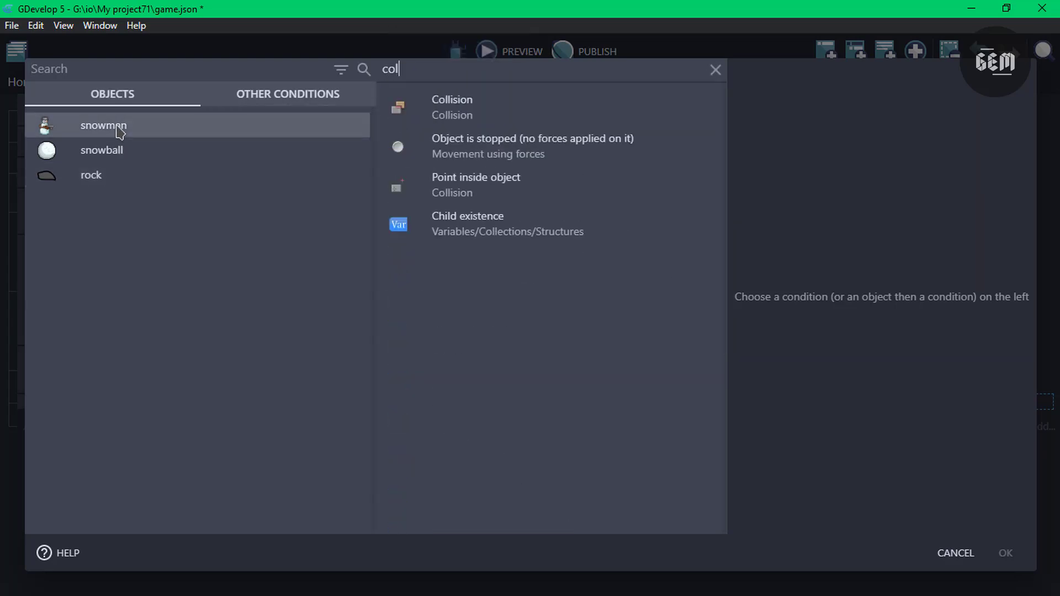
type("l")
left_click(501, 110)
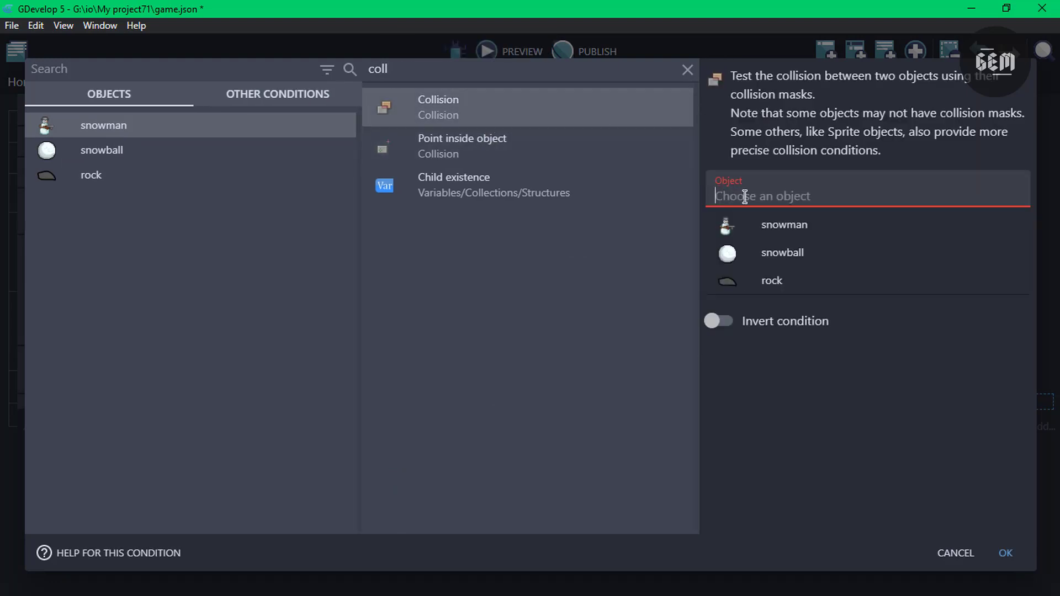
left_click(758, 277)
left_click(1006, 554)
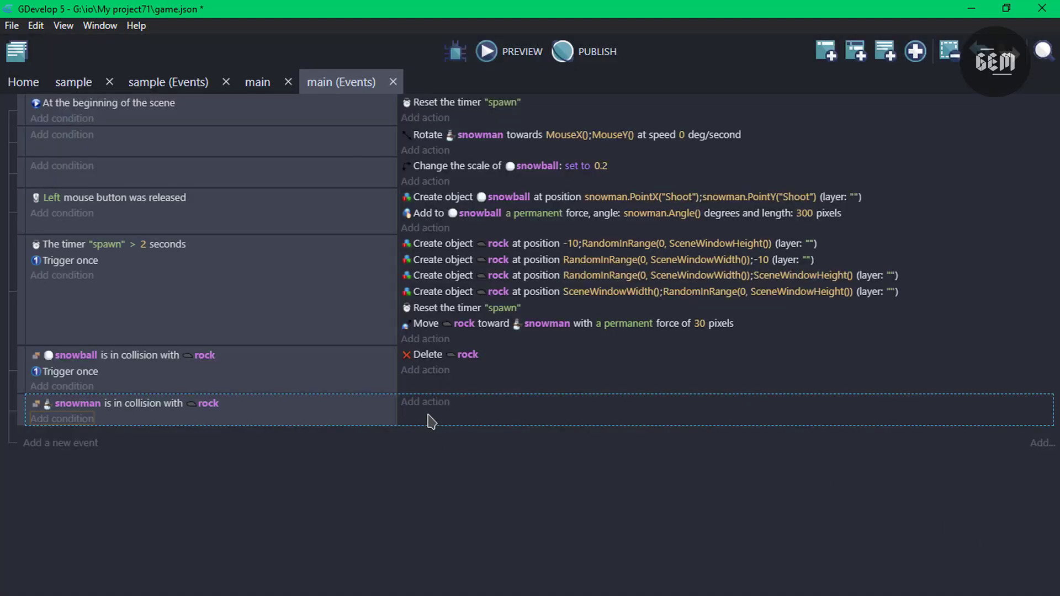
Add a Change the scene action to the snowman collision event, targeting "main" and stopping any other paused scenes
left_click(426, 404)
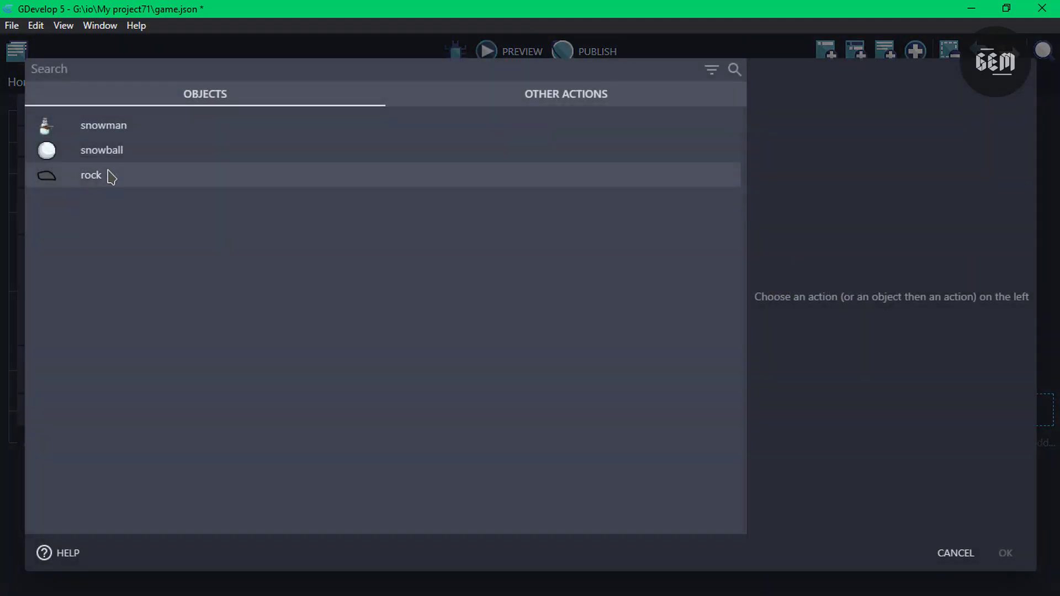
type("change")
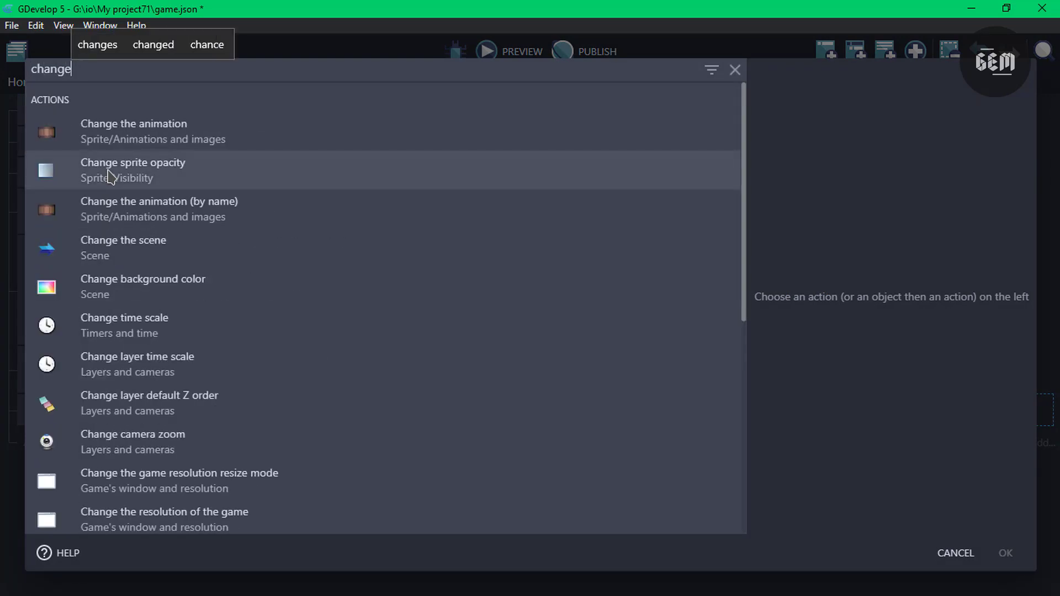
left_click(128, 237)
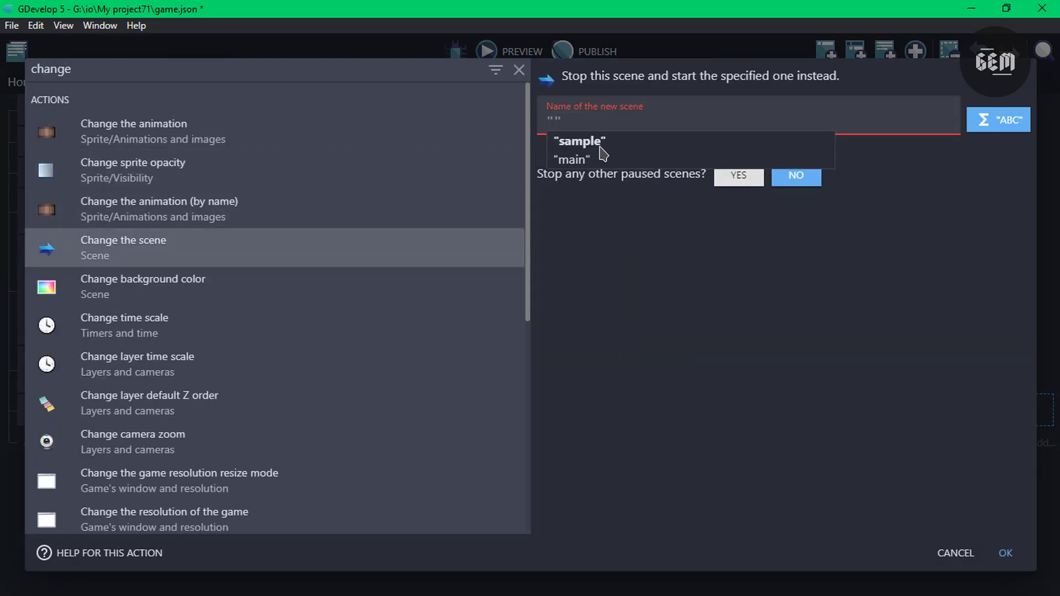
left_click(587, 162)
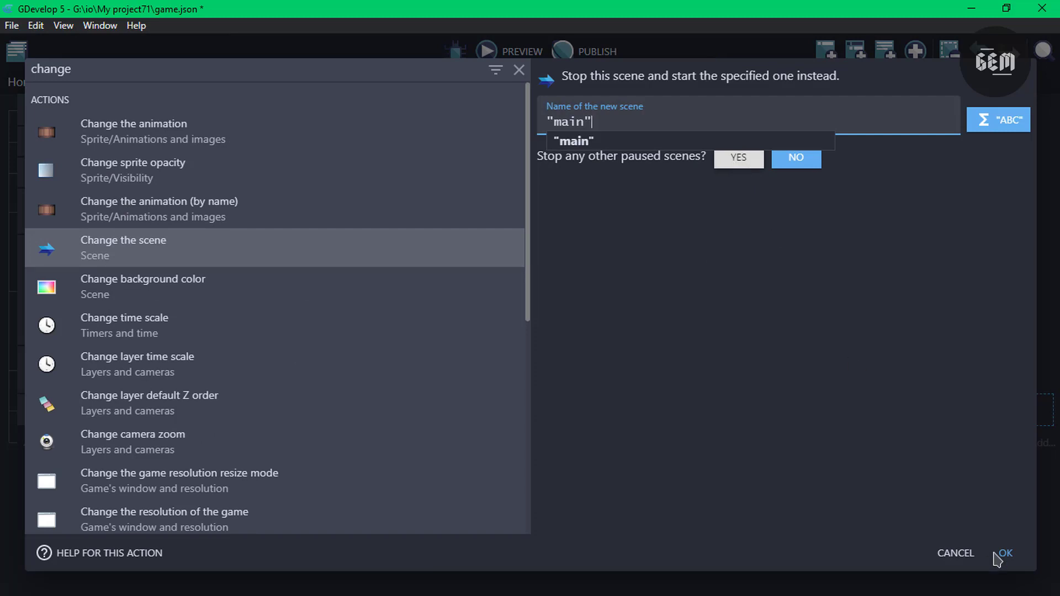
left_click(735, 159)
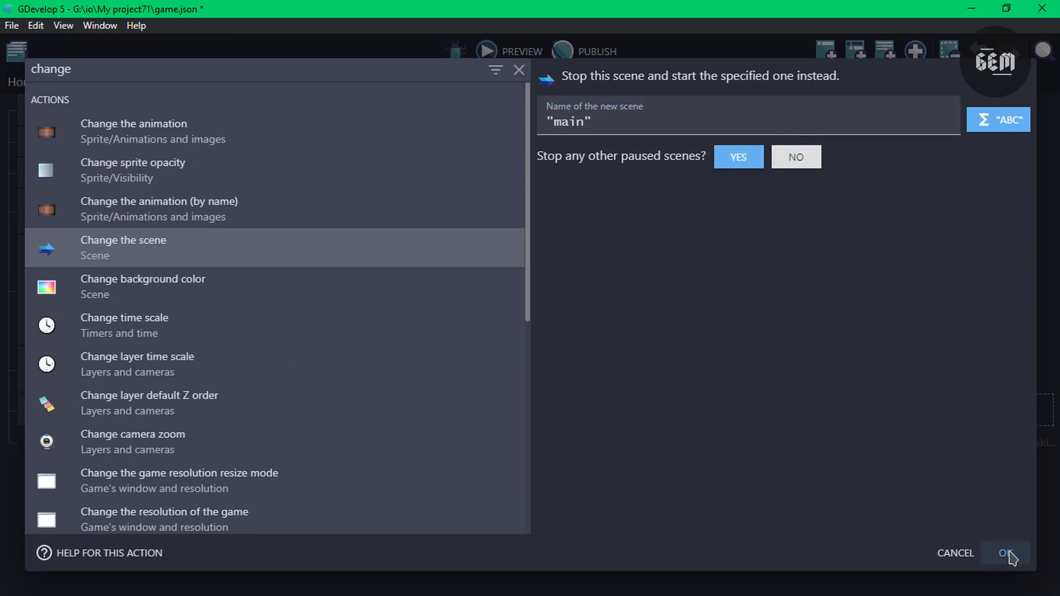
left_click(1005, 553)
Preview the scene, fire snowballs in all directions to test rock destruction and the restart on snowman collision, and close the preview
left_click(513, 62)
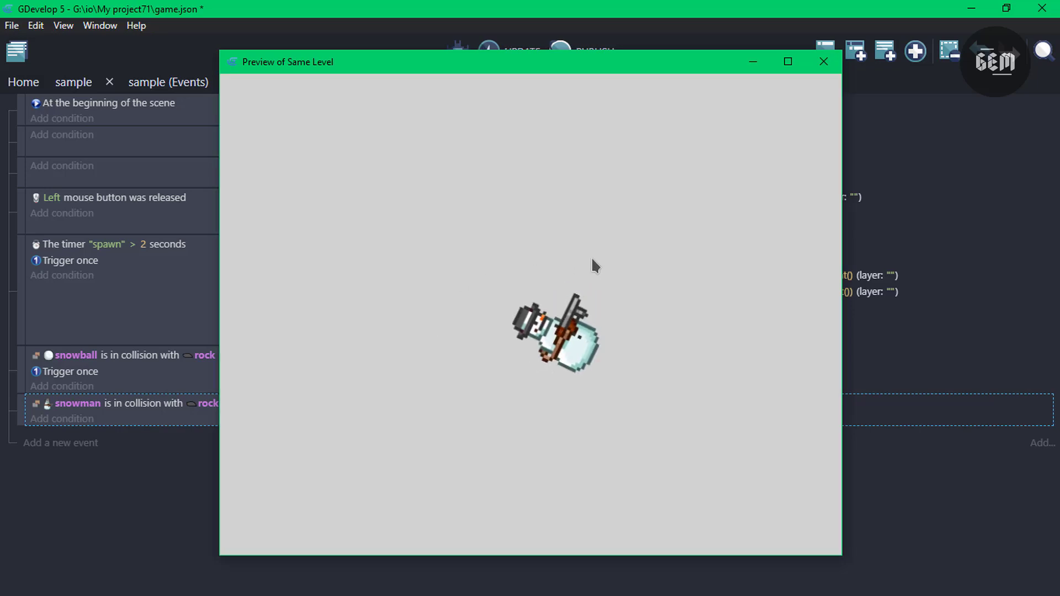
double_click(592, 259)
double_click(422, 210)
double_click(522, 222)
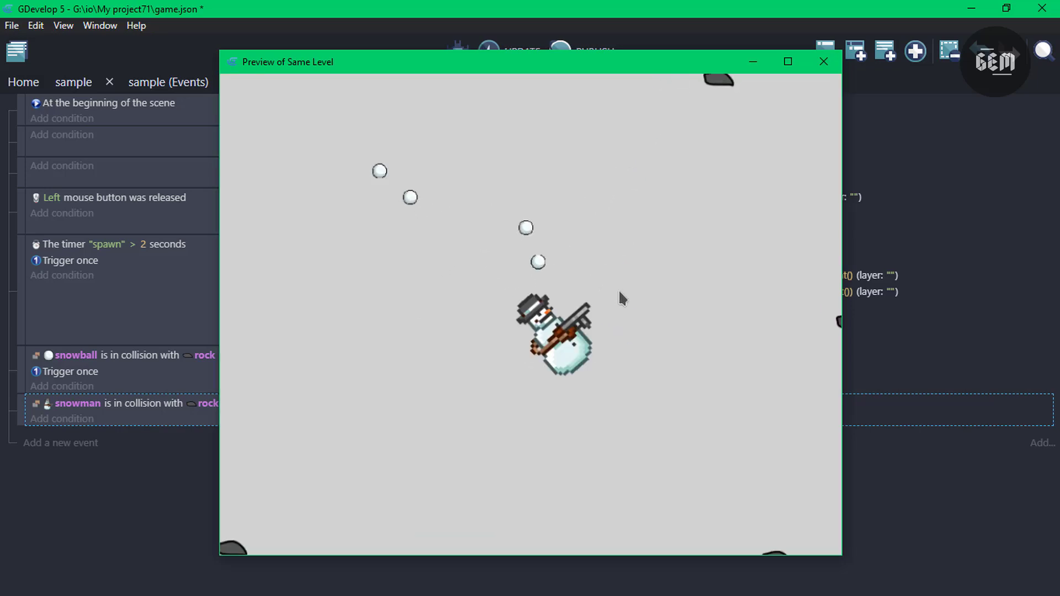
left_click(611, 330)
left_click(608, 361)
left_click(527, 415)
left_click(489, 428)
left_click(445, 429)
left_click(381, 369)
left_click(395, 296)
left_click(450, 260)
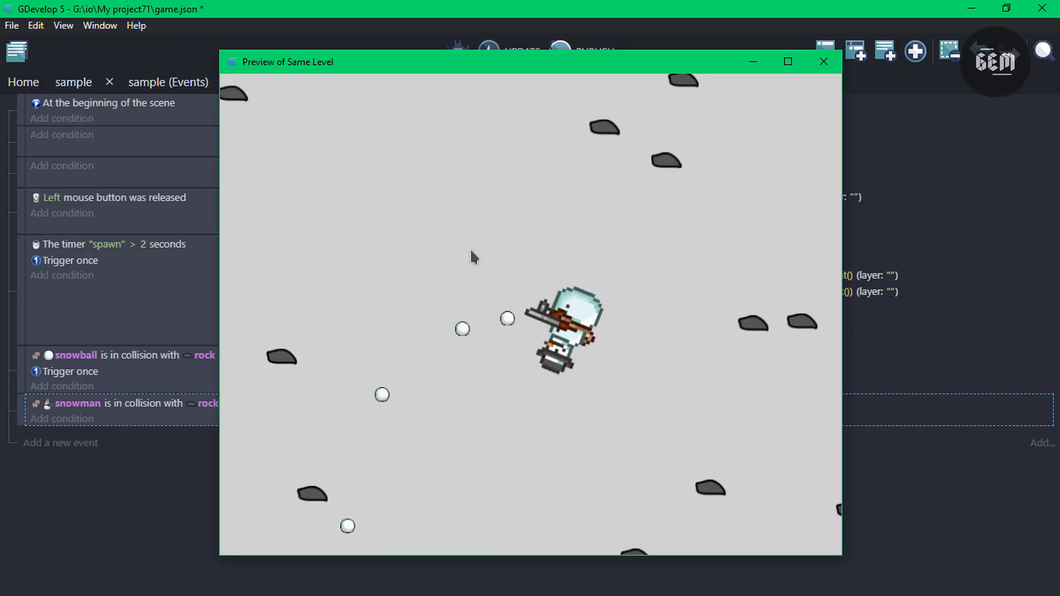
left_click(502, 221)
left_click(577, 198)
left_click(601, 203)
left_click(621, 219)
left_click(654, 257)
double_click(675, 299)
double_click(685, 351)
left_click(675, 417)
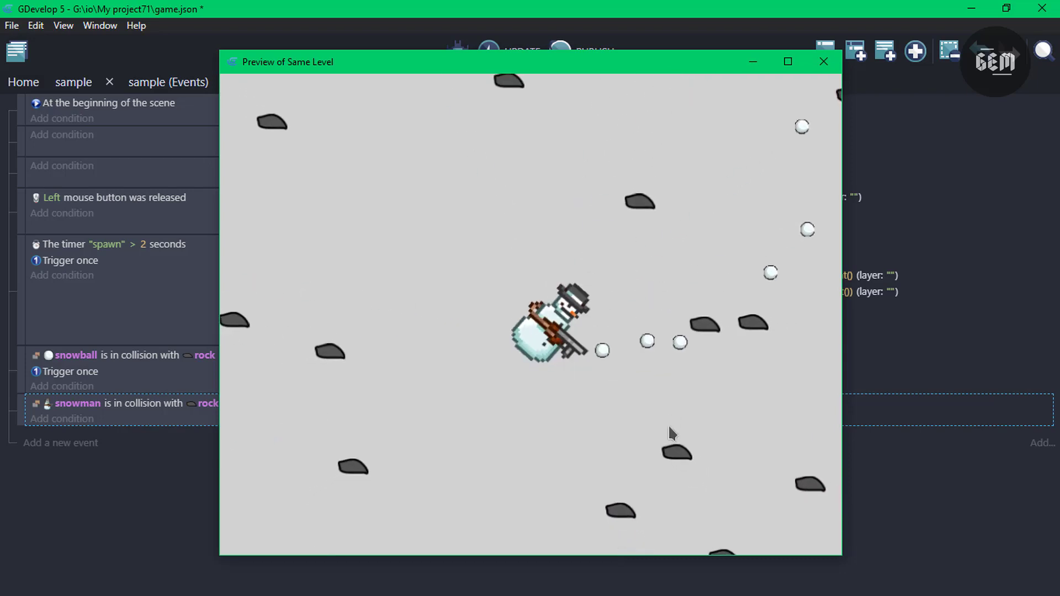
left_click(665, 440)
left_click(638, 465)
left_click(608, 474)
left_click(599, 467)
left_click(623, 428)
left_click(634, 405)
double_click(651, 316)
double_click(652, 316)
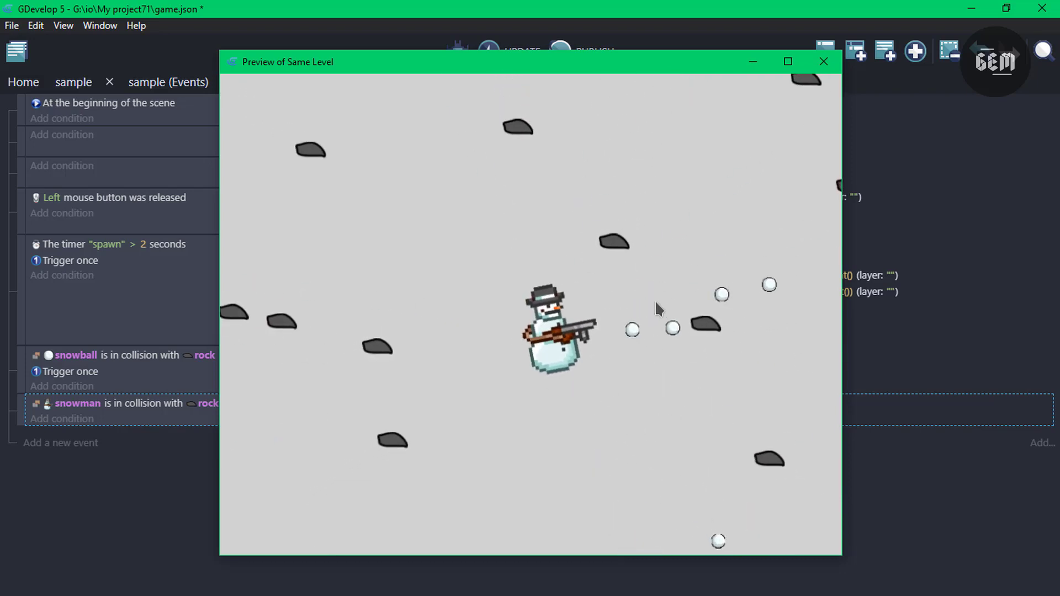
left_click(654, 298)
left_click(643, 283)
left_click(627, 264)
left_click(609, 245)
left_click(604, 244)
left_click(489, 264)
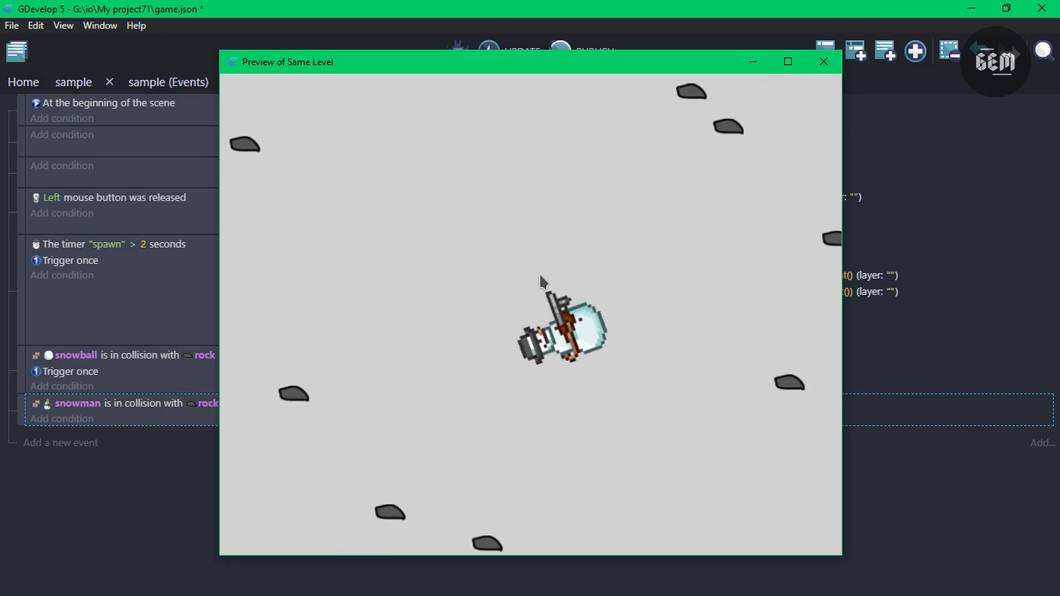
left_click(824, 62)
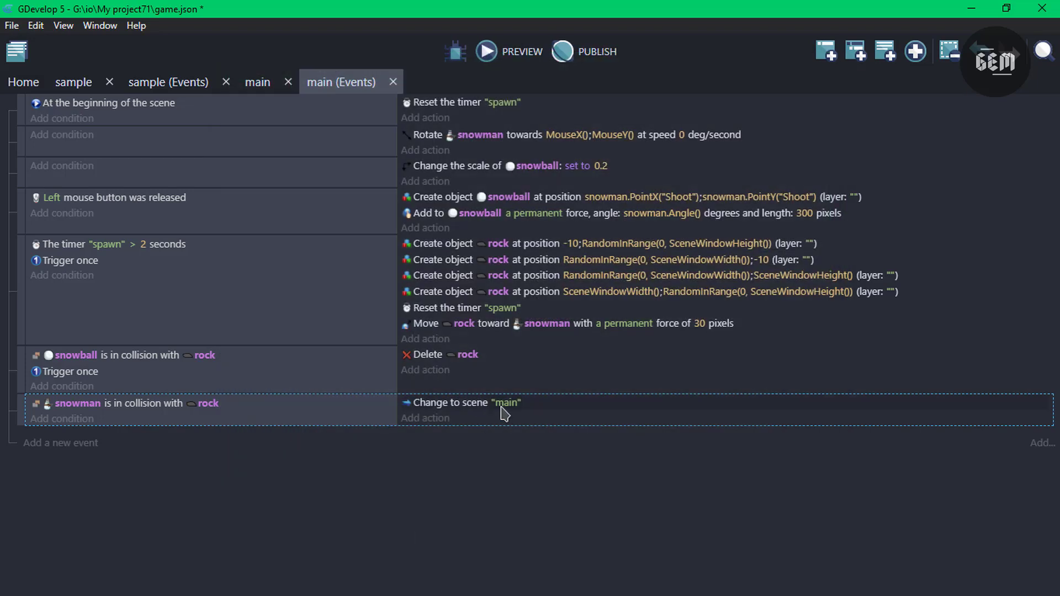